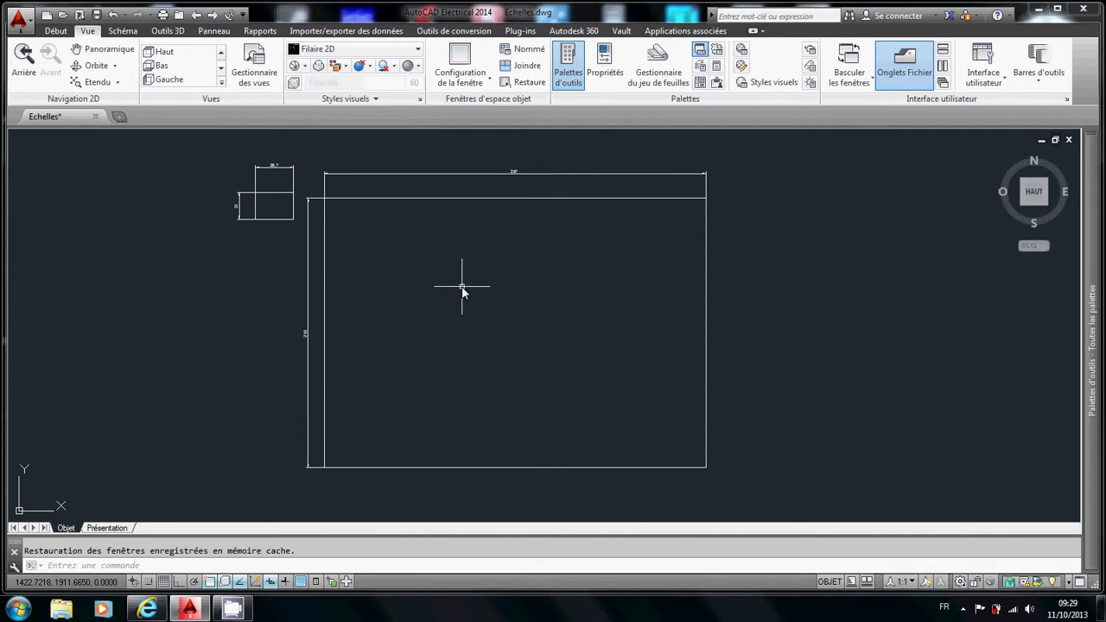
Examine the dimensions of the small and large rectangles in model space.
left_click(328, 279)
scroll(326, 280, "up", 3)
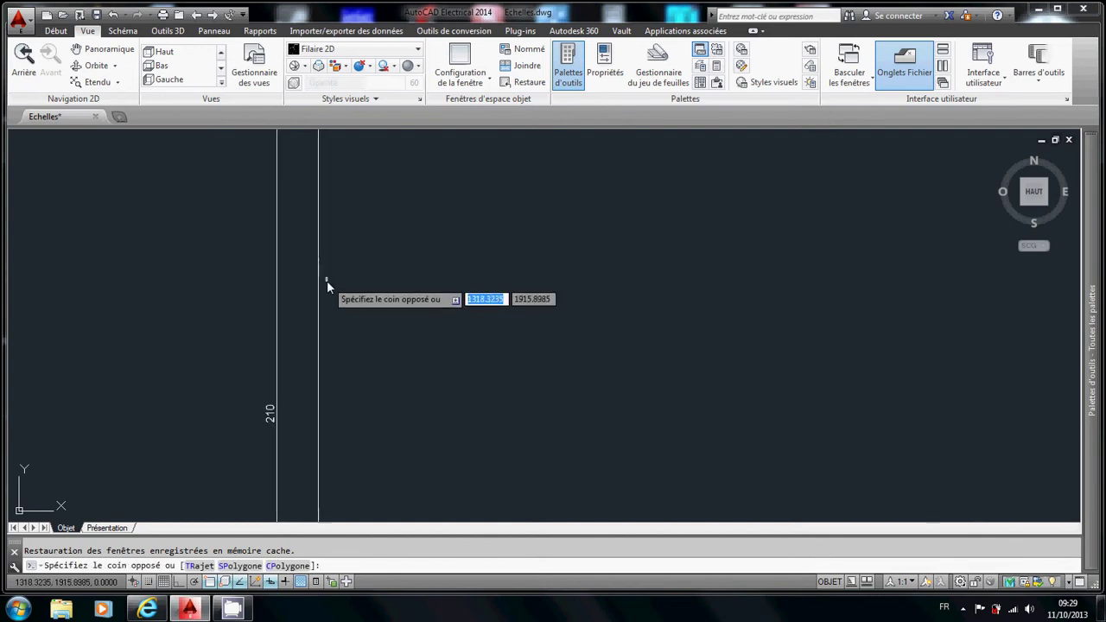
scroll(337, 285, "down", 4)
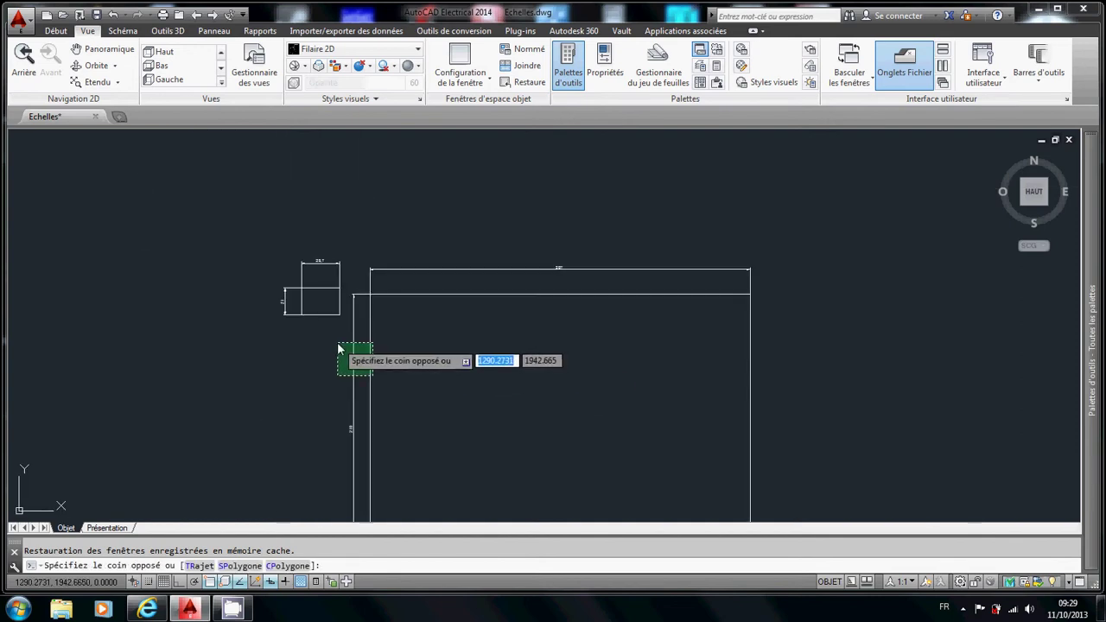
key("Escape")
scroll(333, 338, "up", 3)
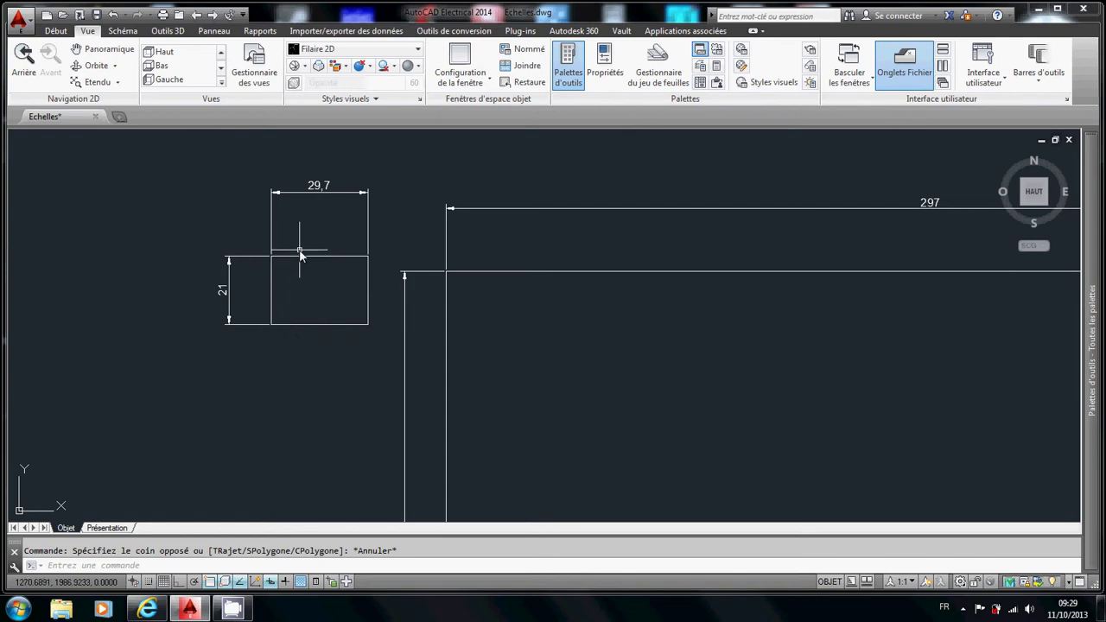
scroll(299, 253, "down", 3)
scroll(360, 406, "up", 3)
scroll(308, 409, "down", 5)
scroll(456, 345, "down", 2)
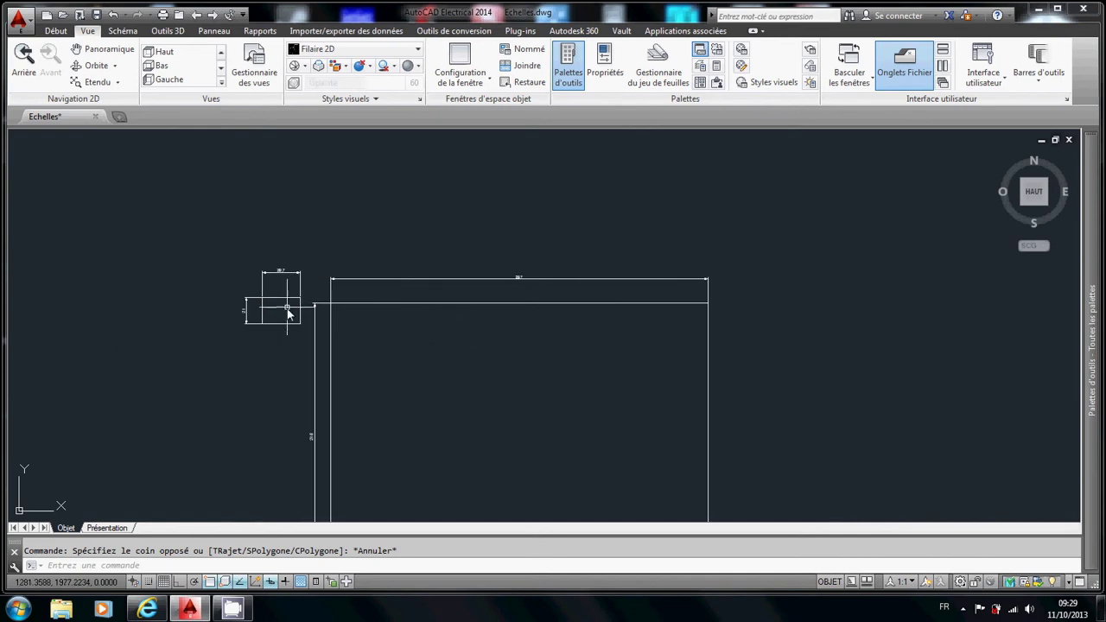
scroll(358, 331, "down", 2)
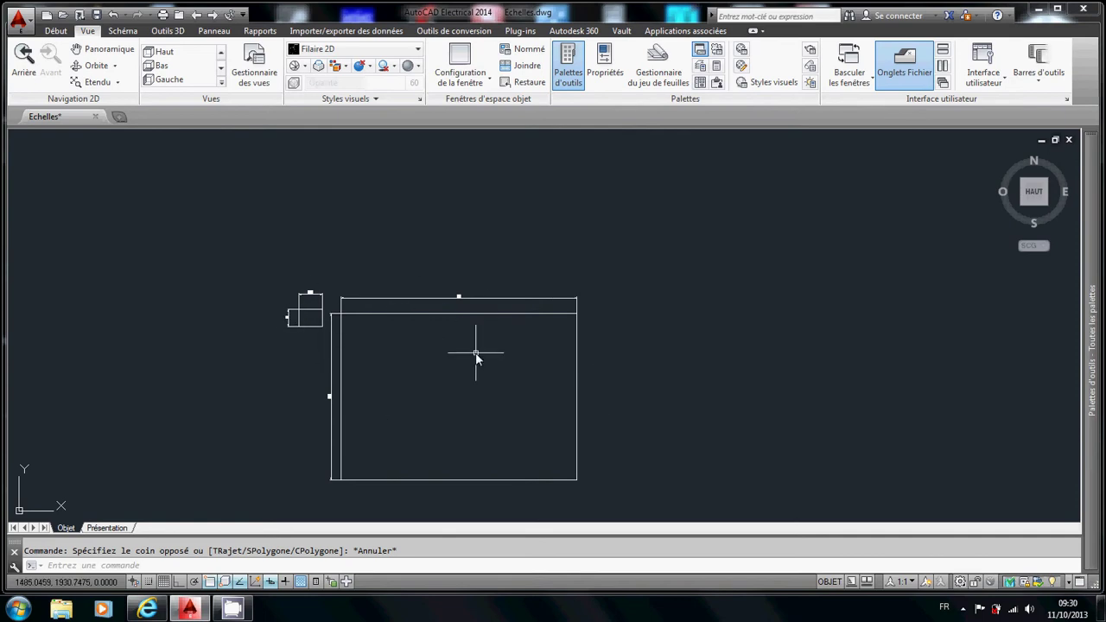
scroll(598, 315, "down", 2)
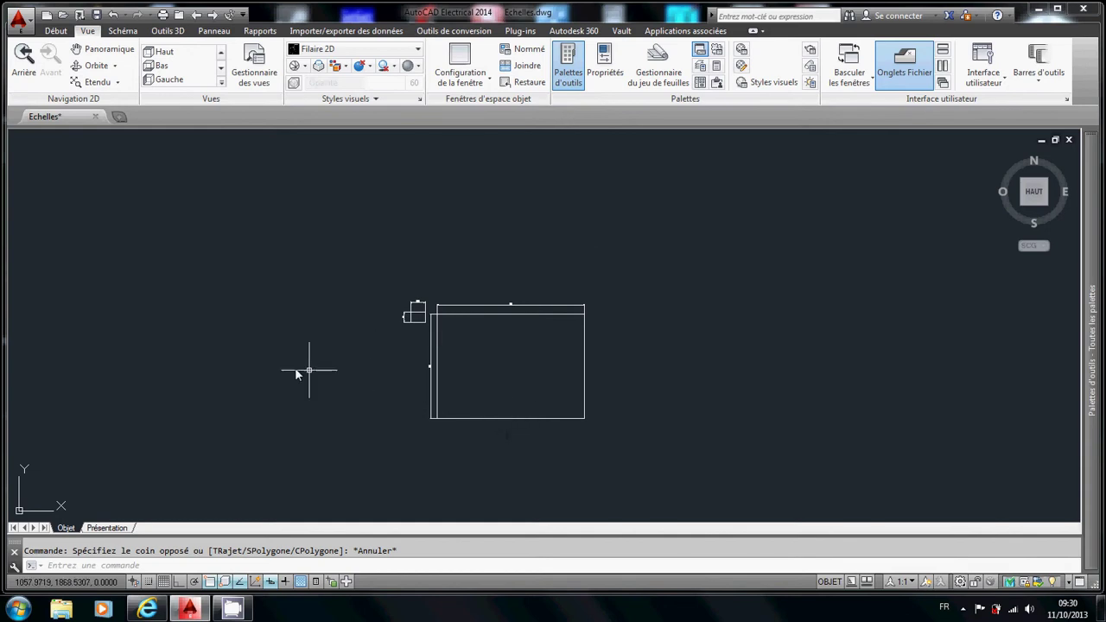
Check the default insertion-scale units for source content and target drawing in the user preferences.
left_click(19, 19)
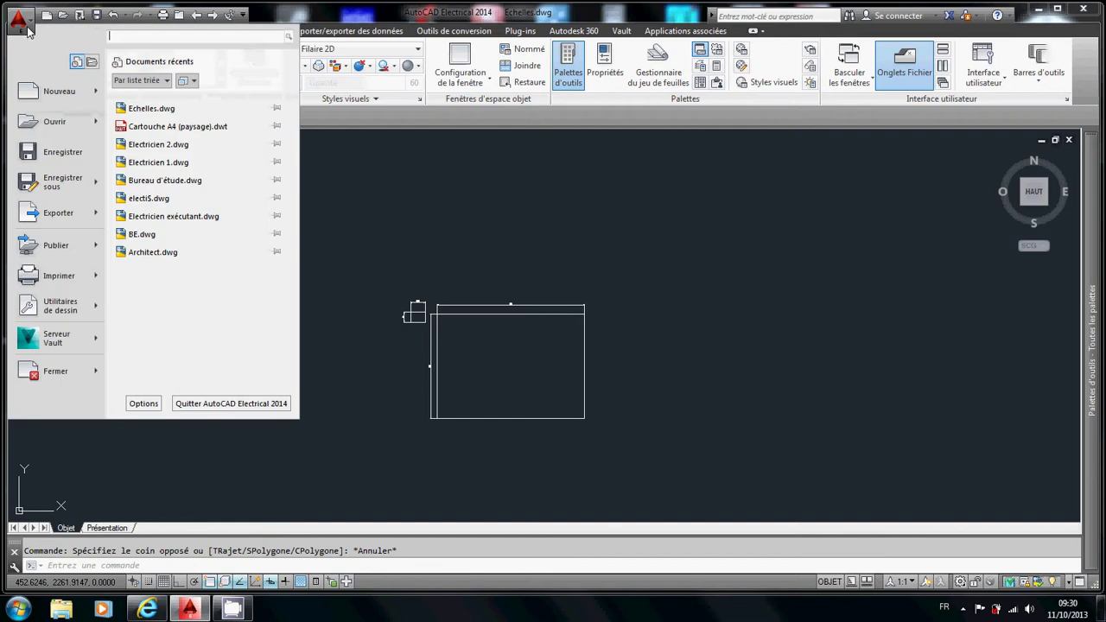
left_click(144, 403)
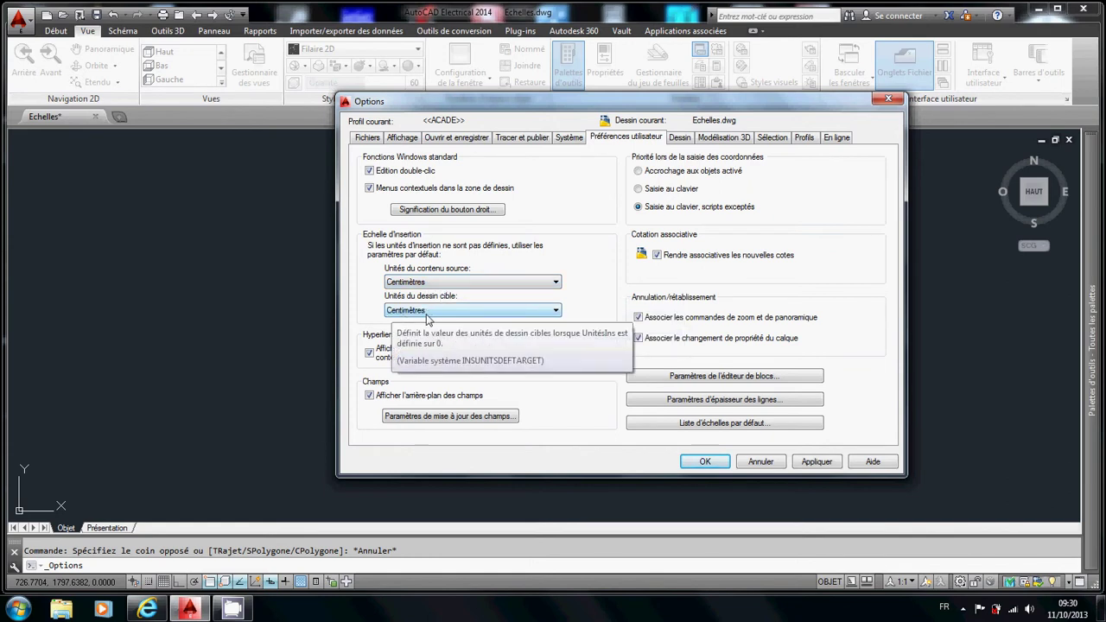
left_click(827, 465)
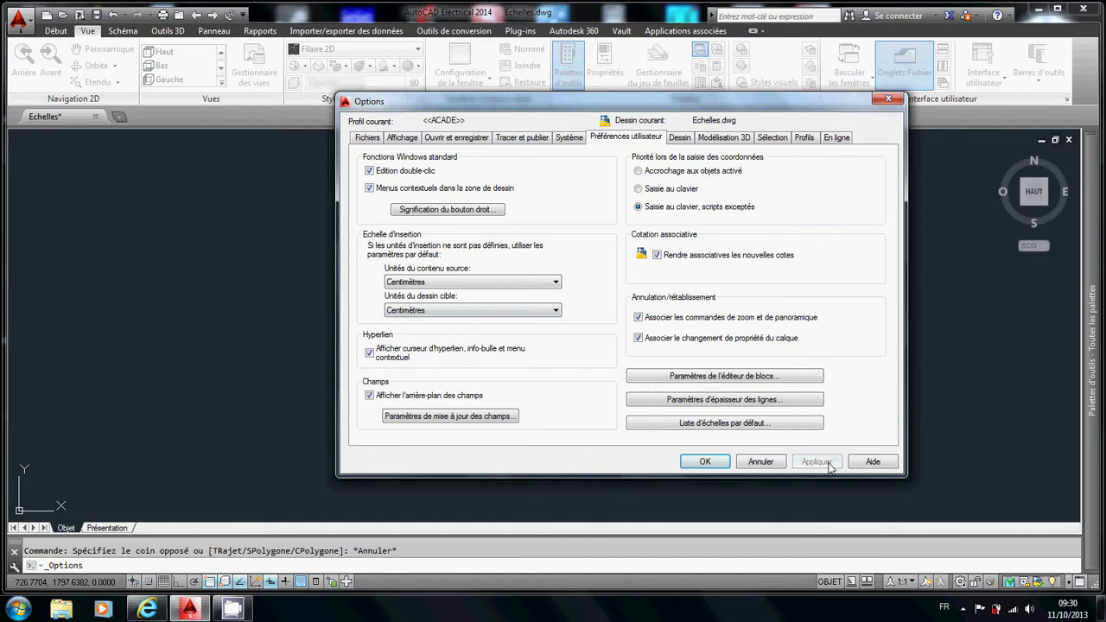
left_click(724, 465)
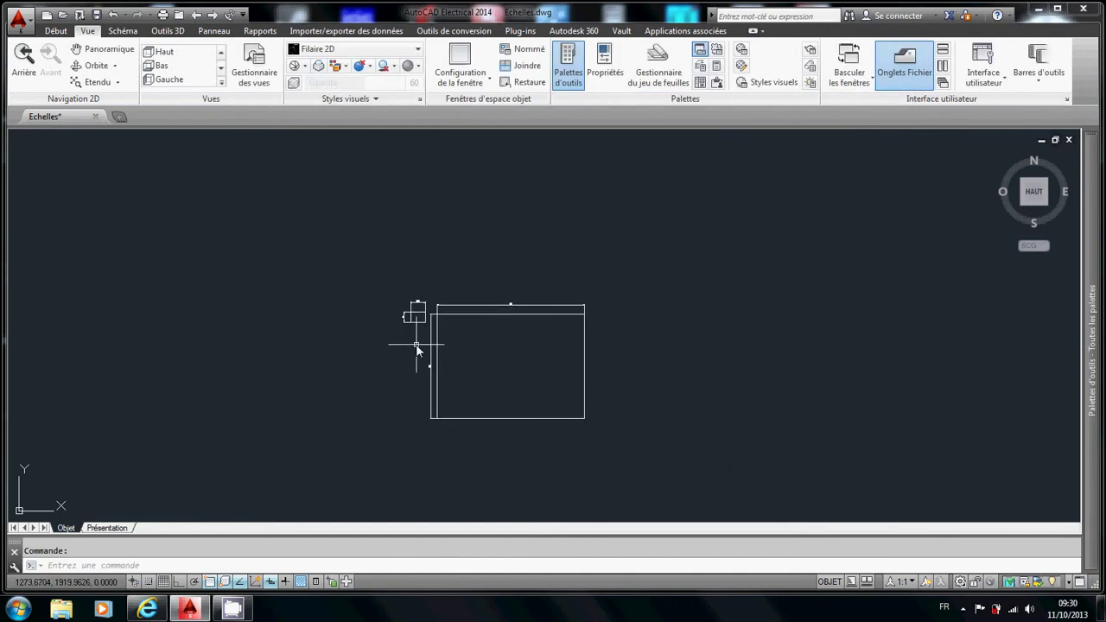
Compare the width and height dimensions of the small rectangle with those of the large rectangle.
scroll(505, 352, "up", 2)
middle_click_drag(389, 353, 438, 373)
scroll(312, 315, "up", 2)
middle_click_drag(314, 314, 282, 378)
scroll(291, 370, "up", 2)
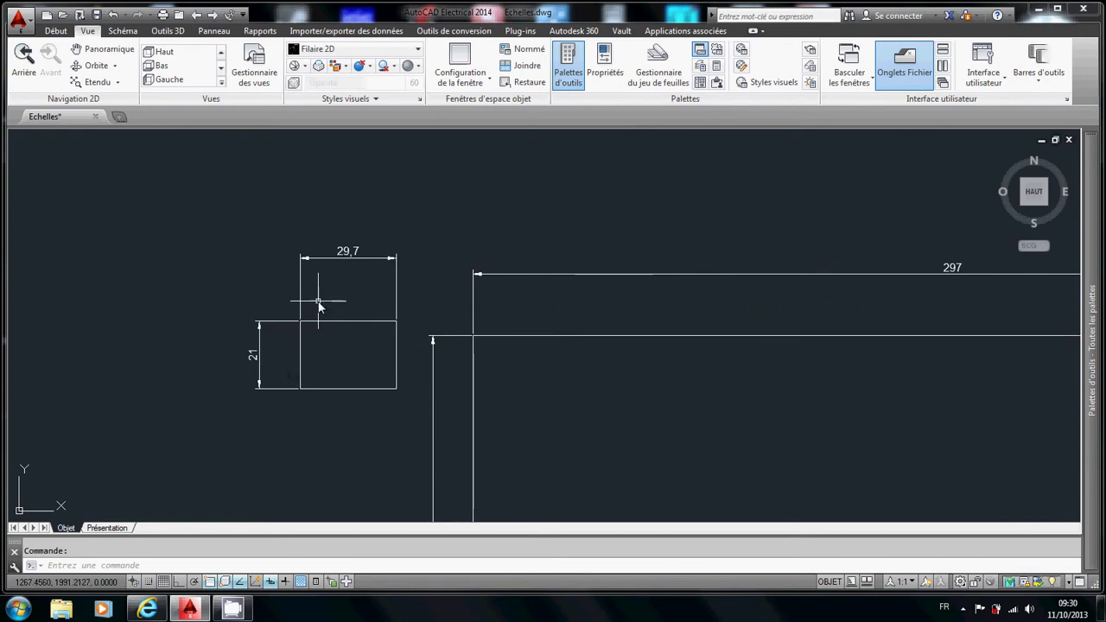
scroll(388, 316, "down", 2)
mouse_move(532, 392)
middle_mouse_down()
mouse_move(482, 304)
mouse_move(456, 281)
middle_mouse_up()
scroll(526, 328, "down", 2)
middle_click_drag(527, 328, 383, 501)
scroll(458, 415, "up", 4)
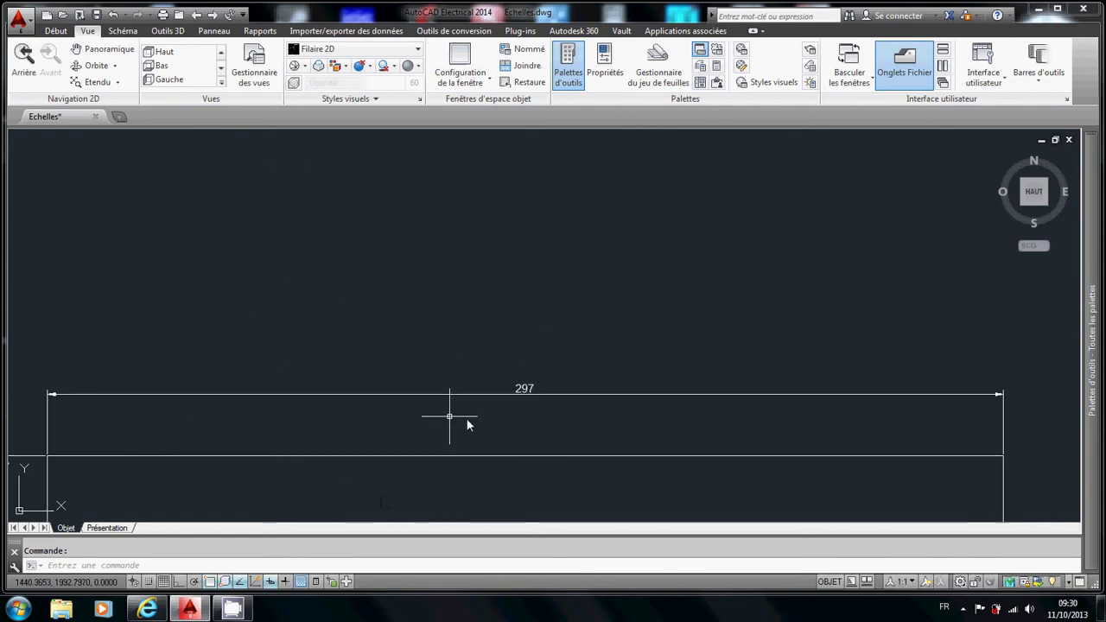
scroll(501, 419, "down", 2)
middle_click_drag(493, 424, 536, 293)
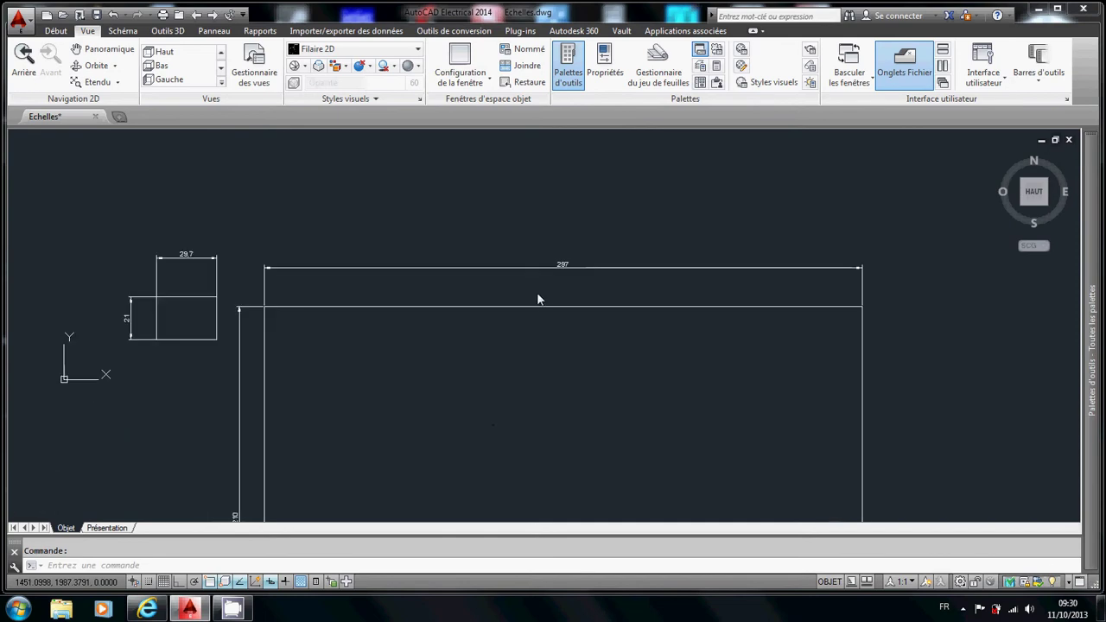
scroll(536, 305, "down", 2)
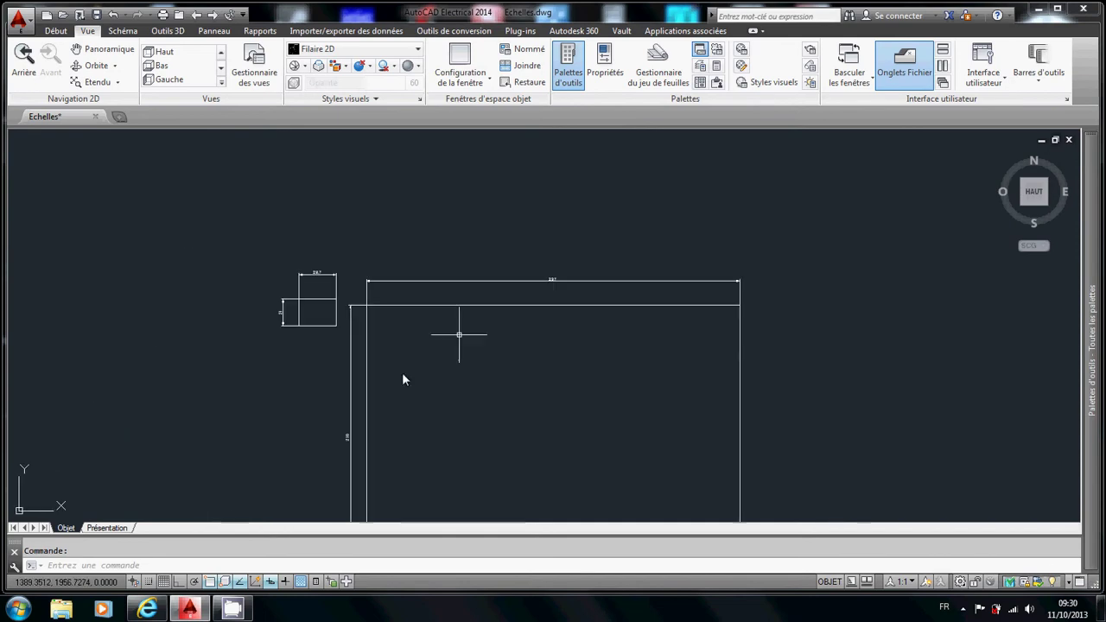
Switch from model space to the Présentation layout and bring its sheet into view.
left_click(91, 528)
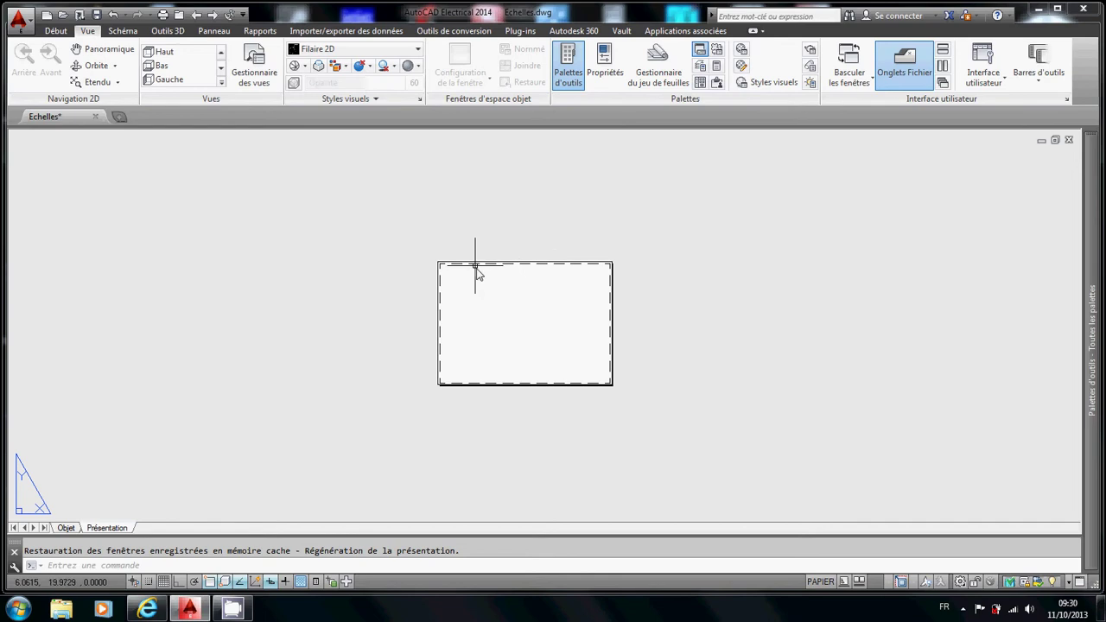
scroll(534, 348, "down", 2)
scroll(504, 345, "up", 4)
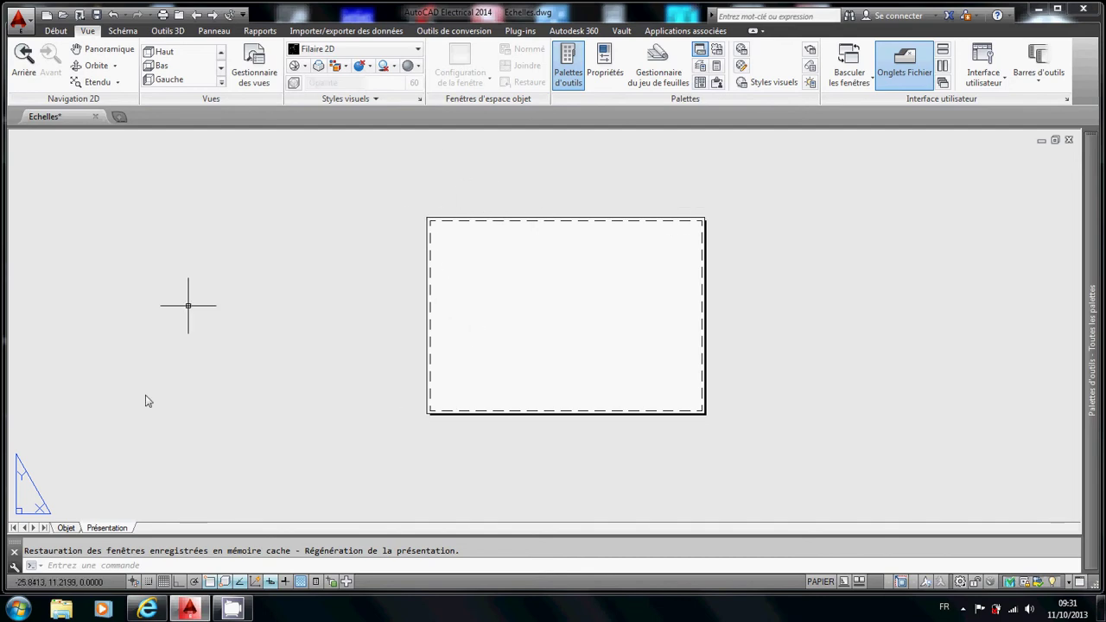
Set the plot scale to 1:1 in the page setup of the Présentation layout.
right_click(107, 528)
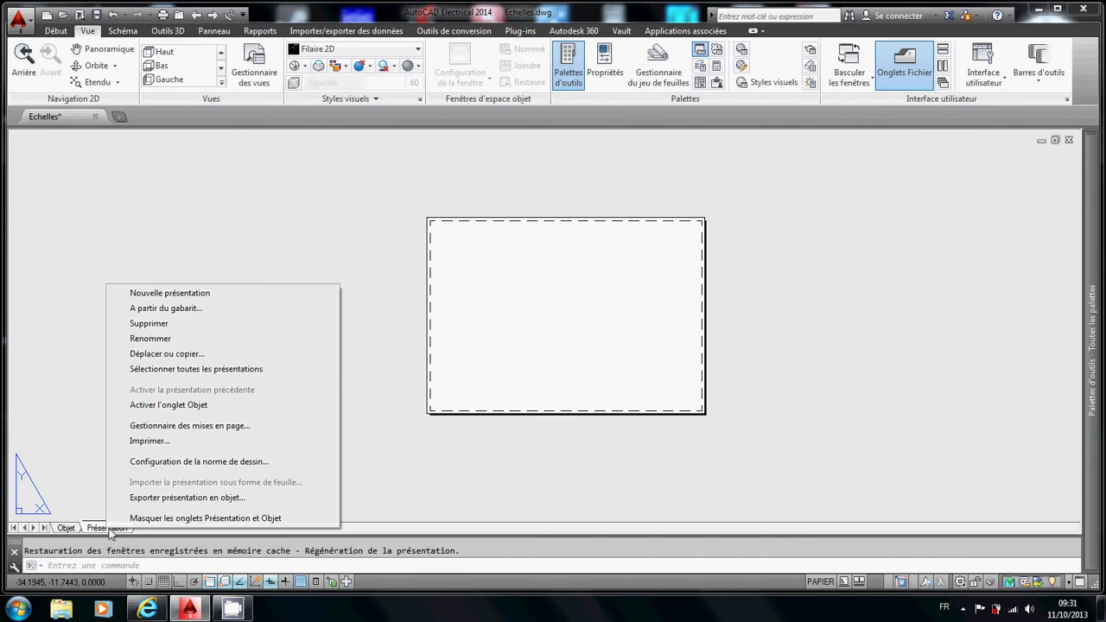
left_click(194, 426)
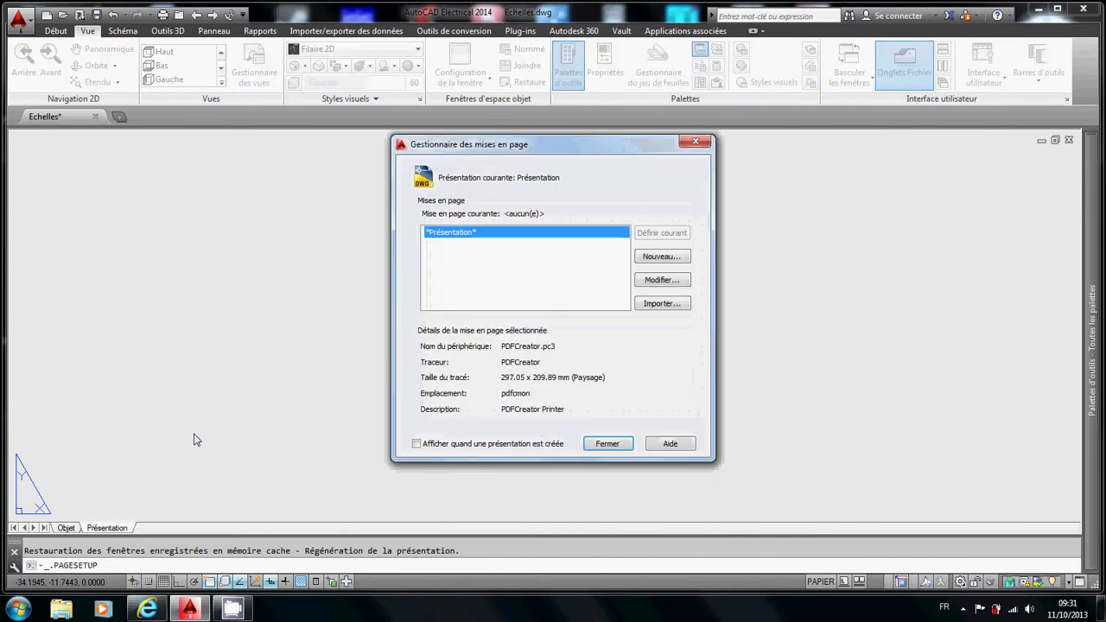
left_click(648, 283)
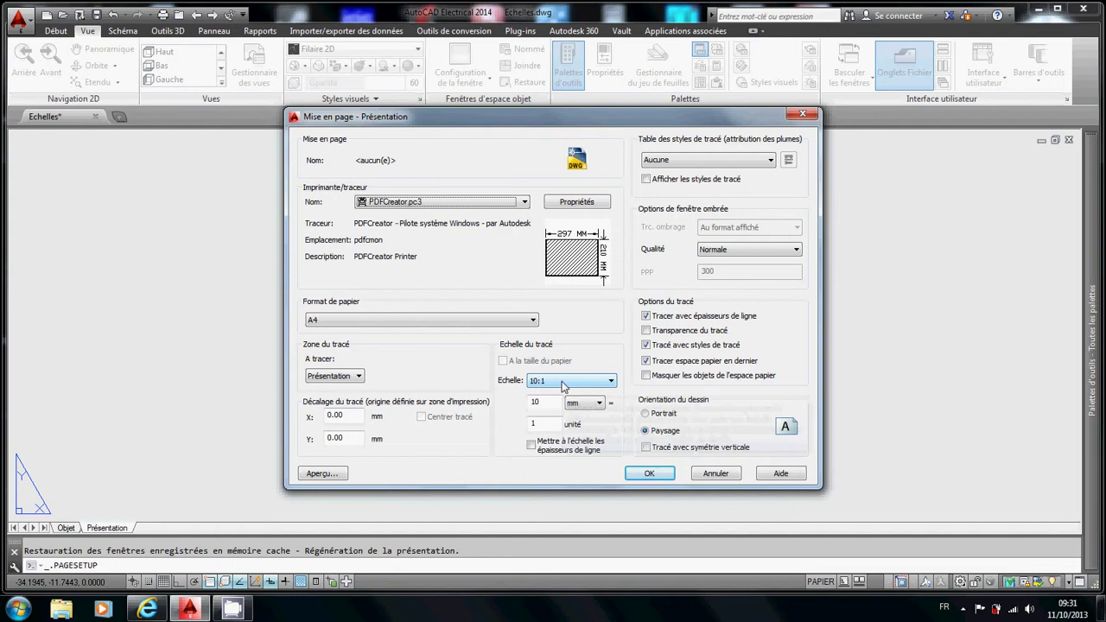
left_click(535, 388)
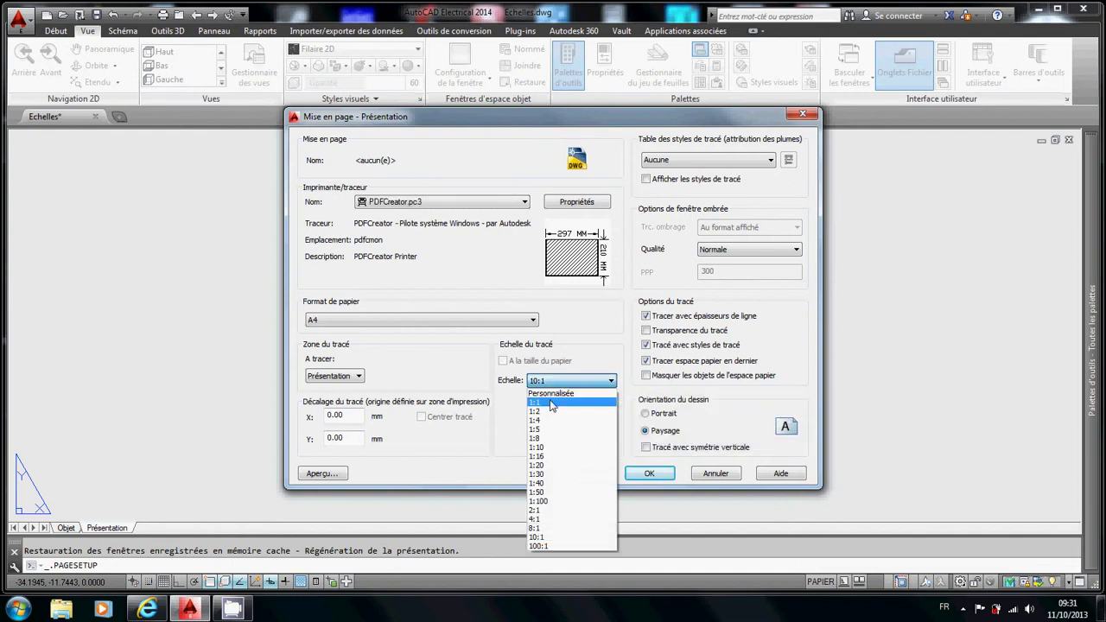
left_click(550, 402)
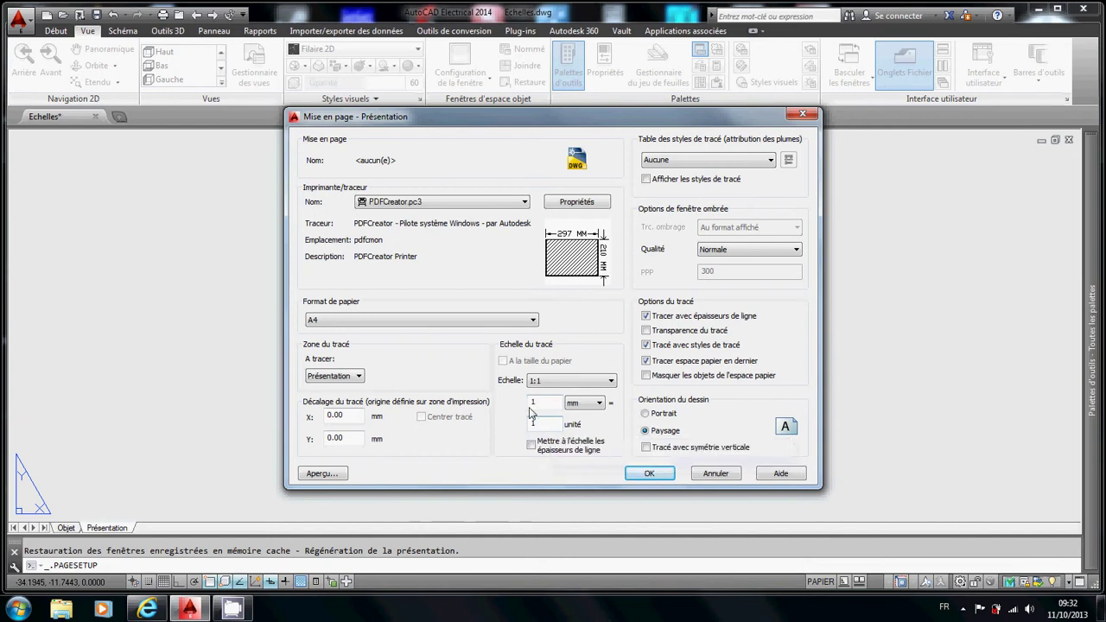
Set the Présentation page setup's plot scale to 10:1 and return to the layout sheet.
left_click(572, 381)
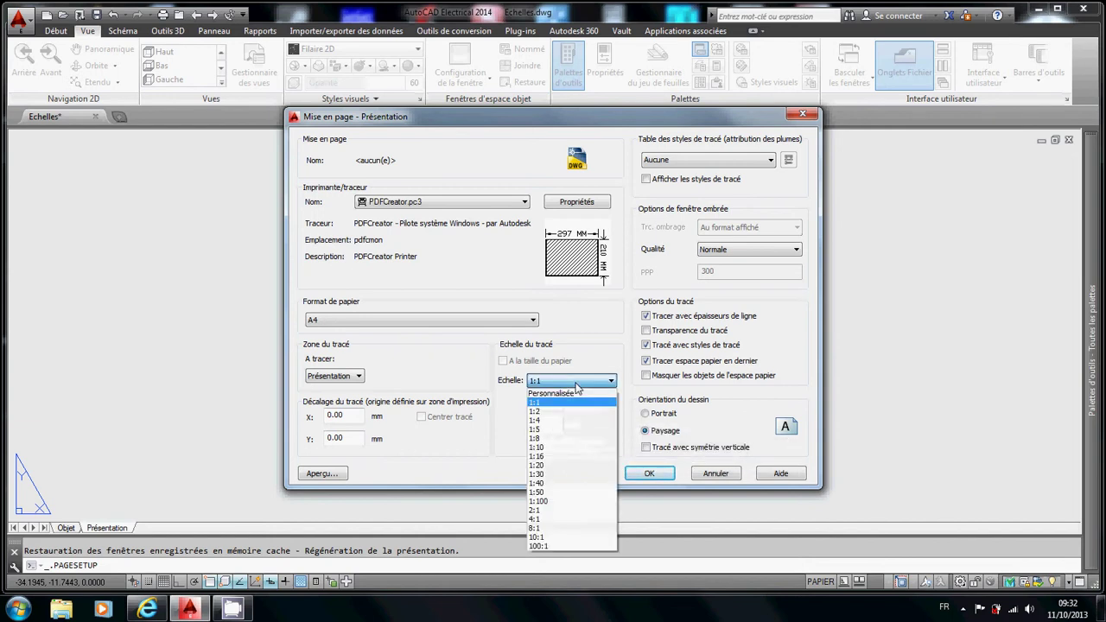
left_click(541, 537)
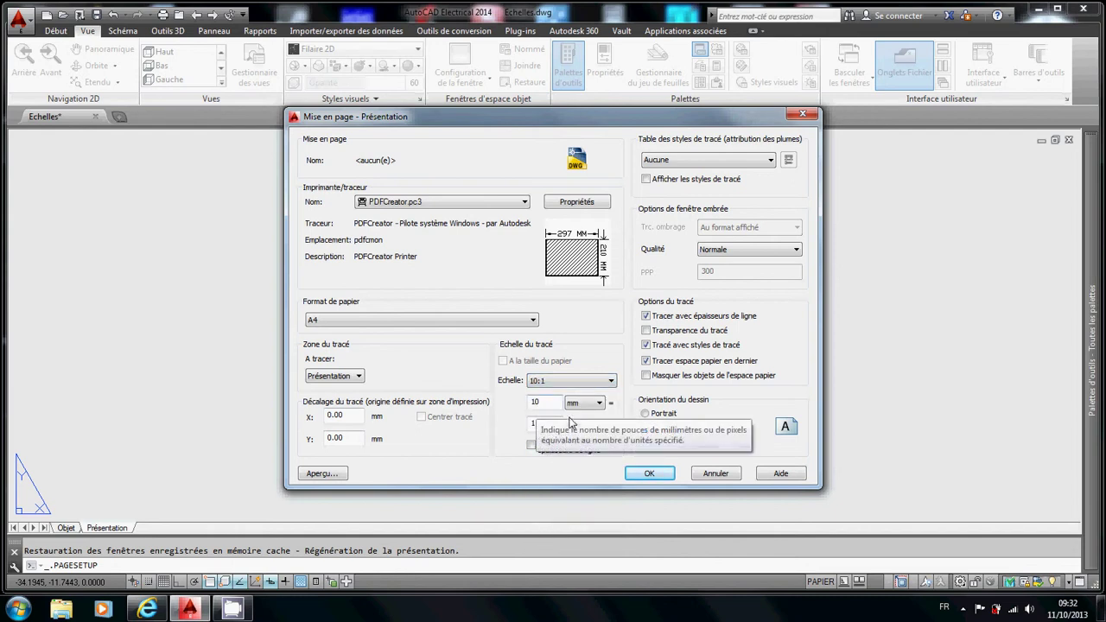
left_click(646, 475)
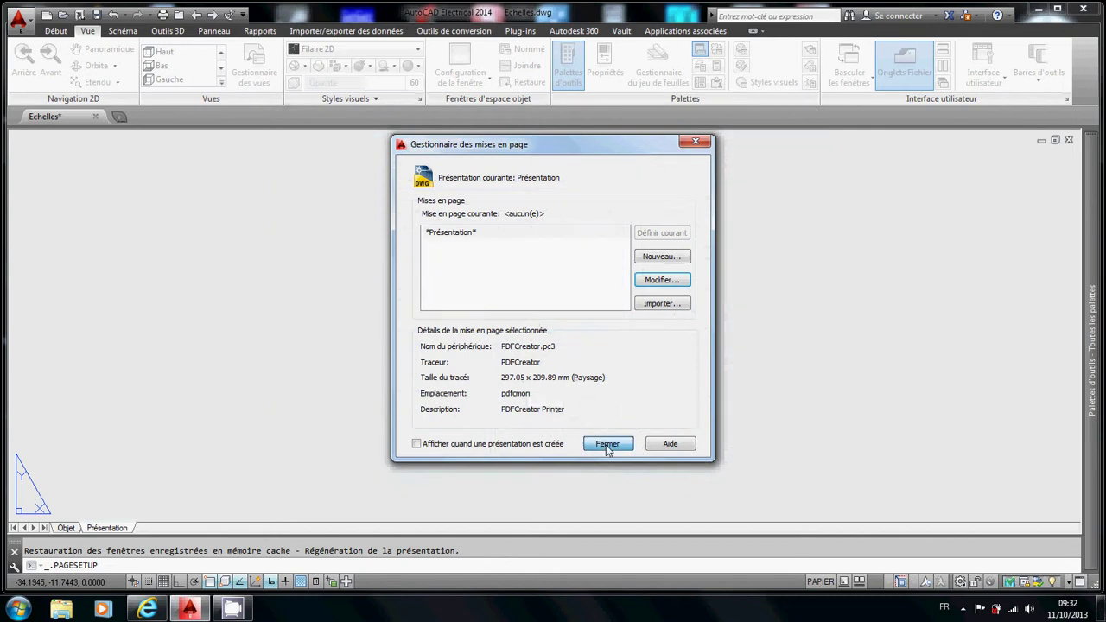
left_click(607, 444)
scroll(565, 342, "up", 5)
scroll(565, 341, "down", 6)
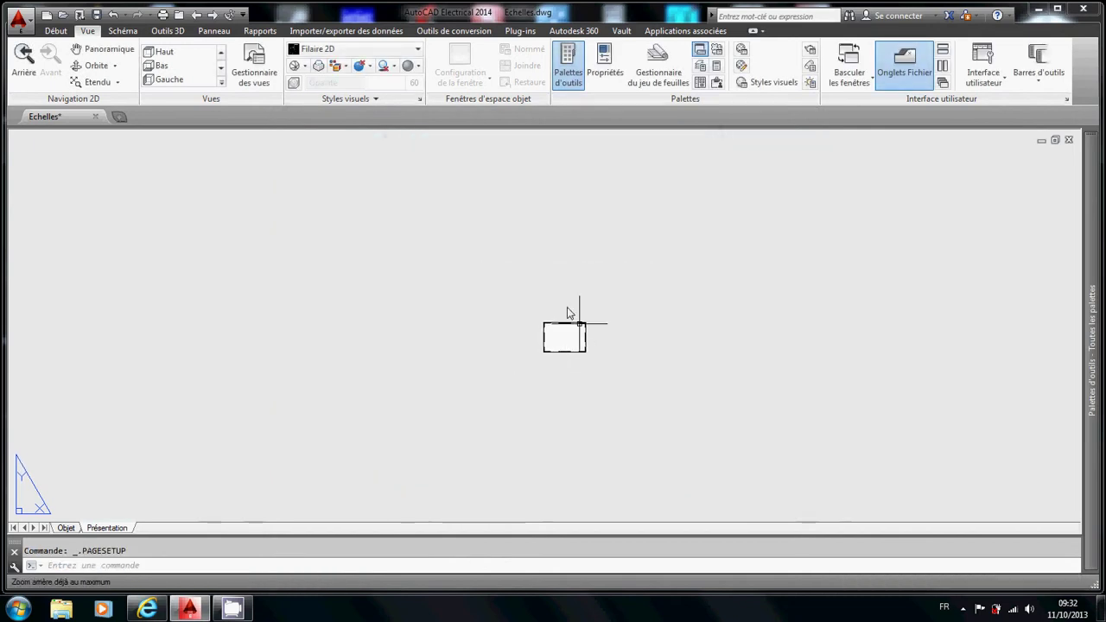
Review the plot scale and its millimetre-to-unit ratio in the Présentation layout's page setup.
right_click(97, 529)
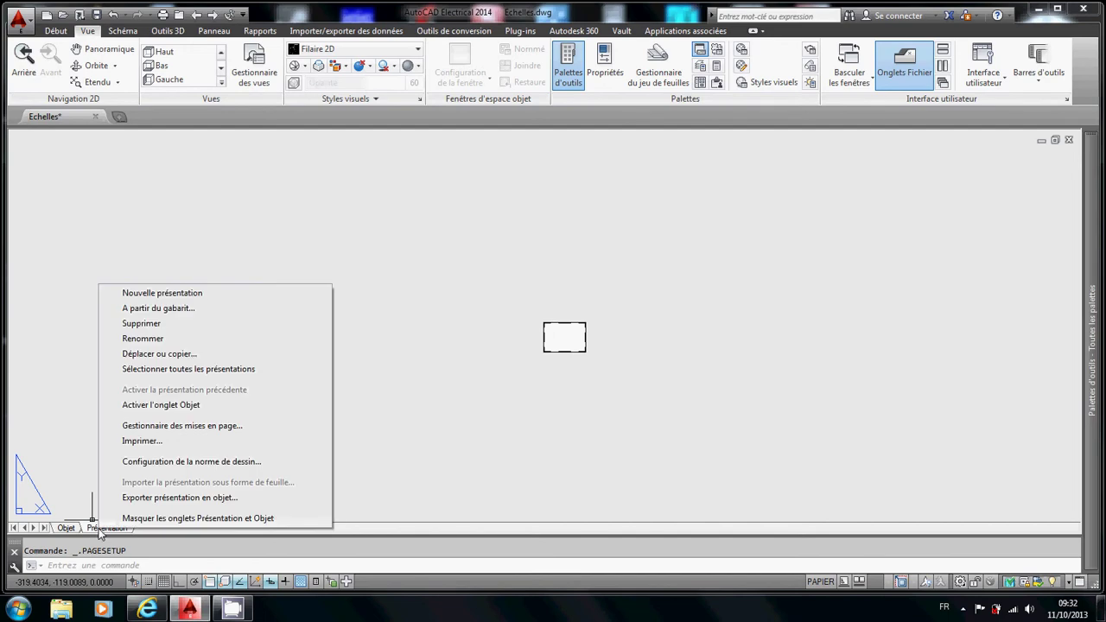
left_click(158, 428)
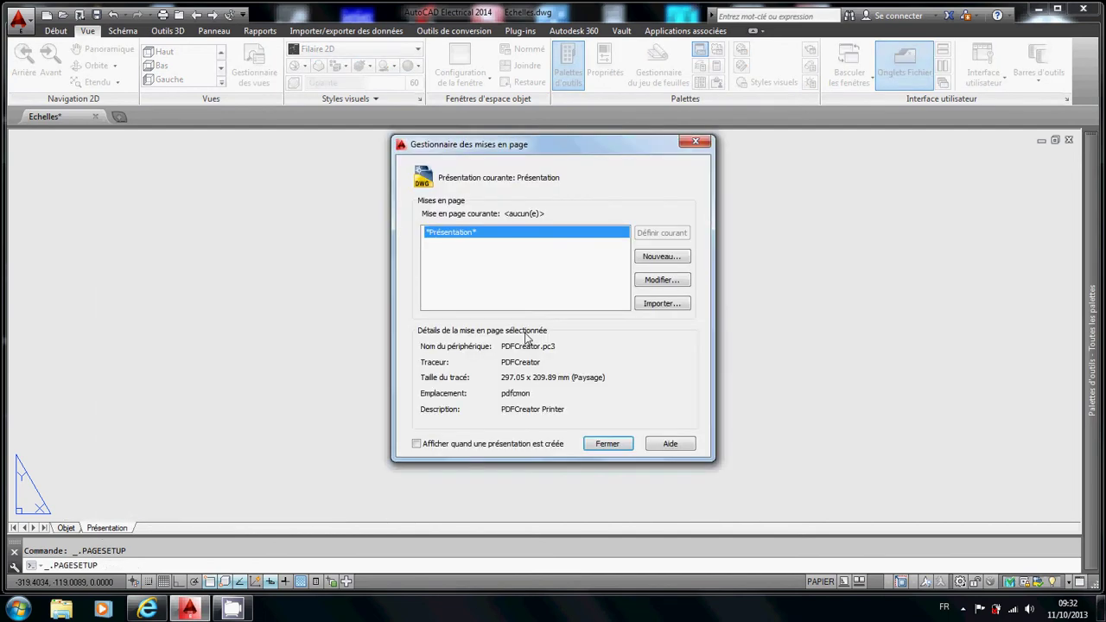
left_click(680, 283)
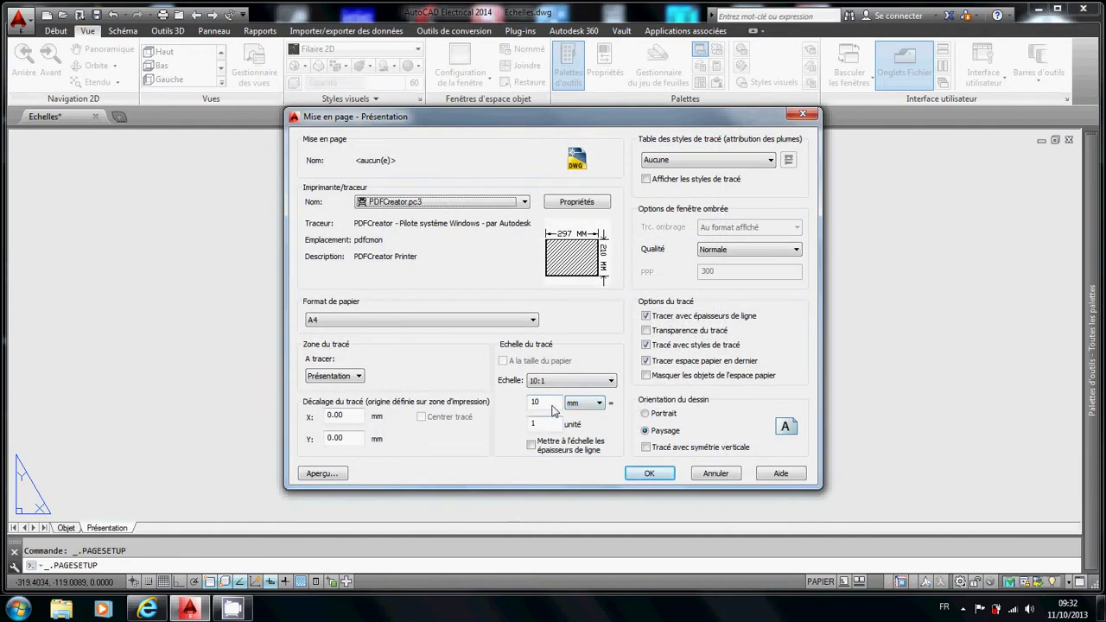
left_click(641, 474)
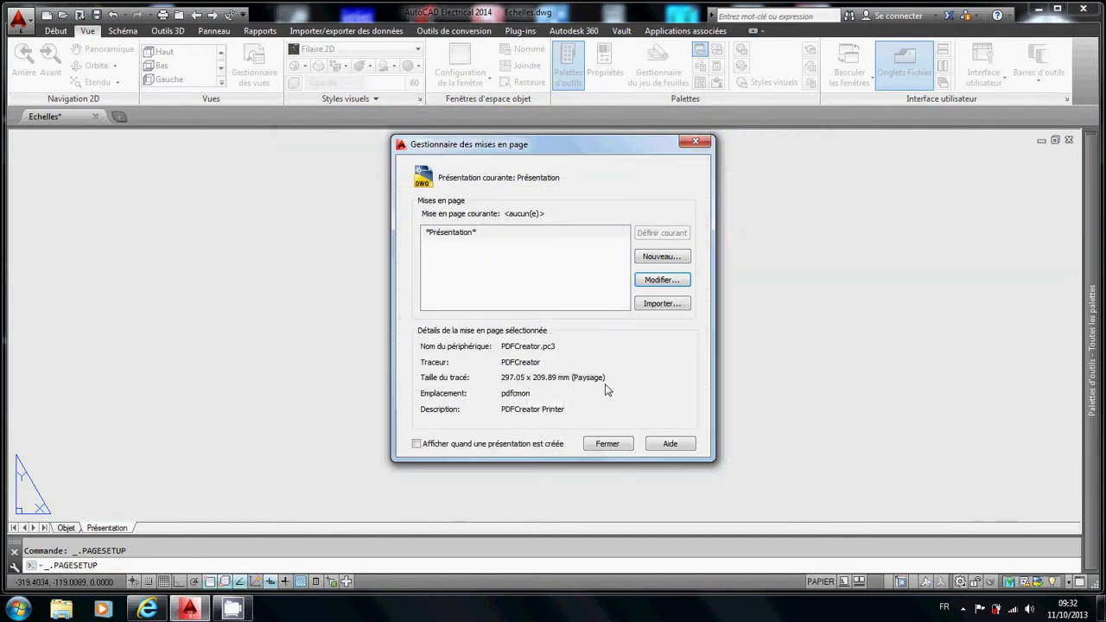
left_click(606, 443)
scroll(563, 358, "up", 3)
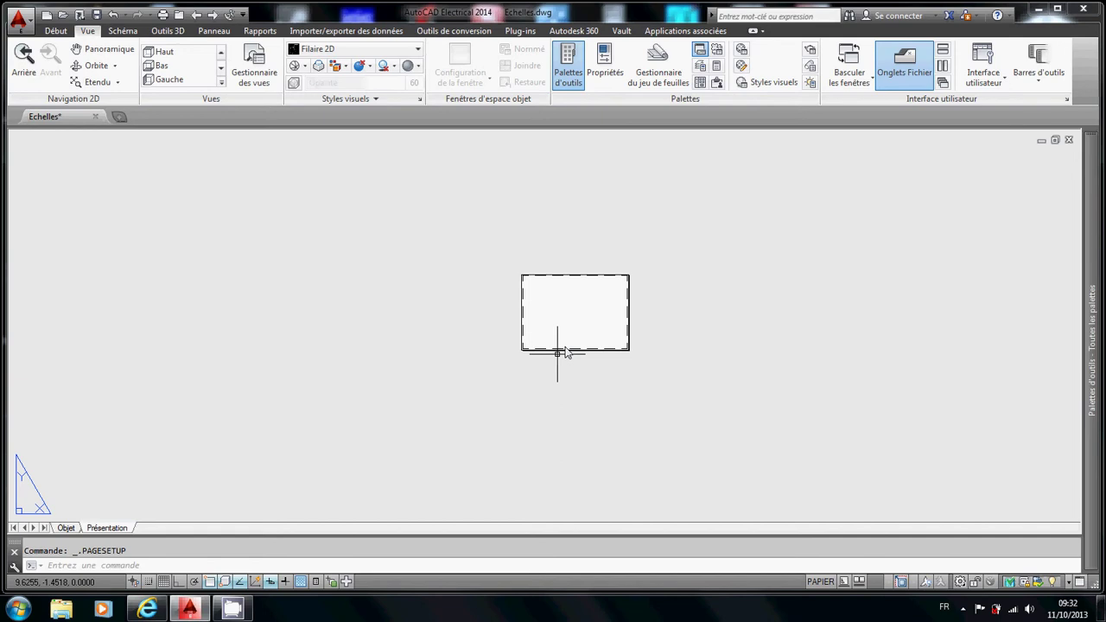
Display the AutoCAD Fenêtres toolbar for working with layout viewports.
middle_click_drag(559, 346, 482, 388)
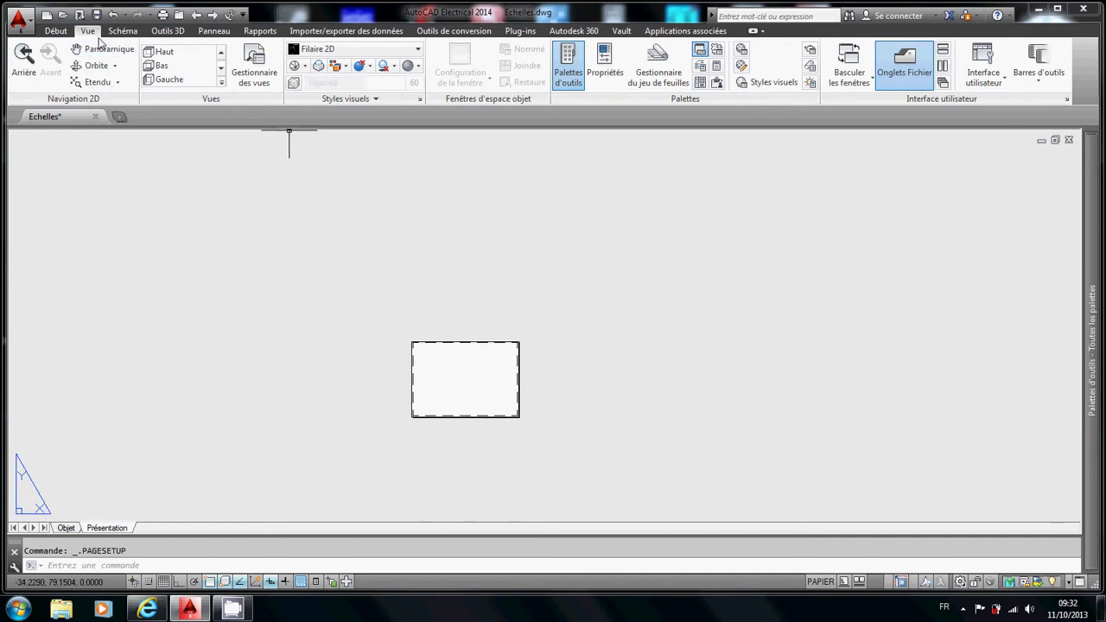
left_click(1040, 69)
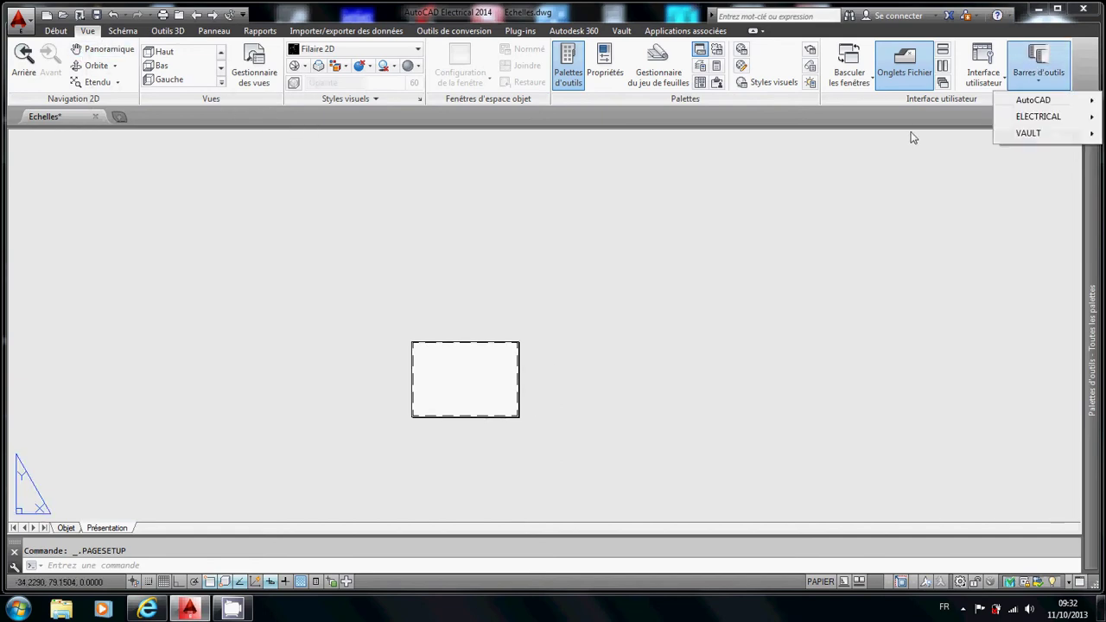
mouse_move(1042, 105)
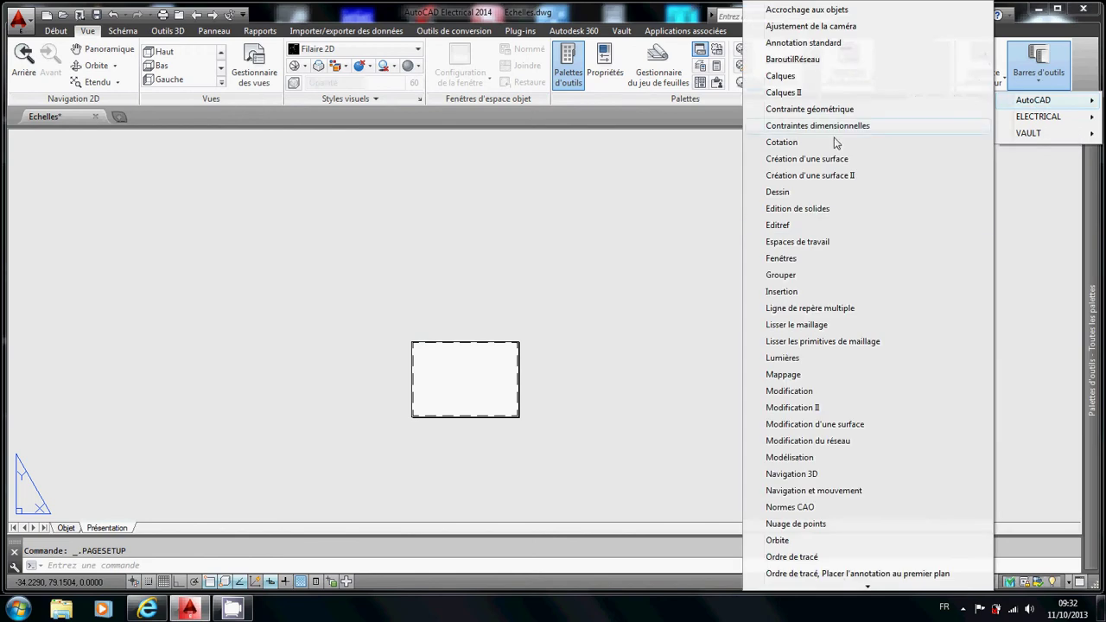
left_click(784, 267)
left_click(266, 269)
left_click(382, 437)
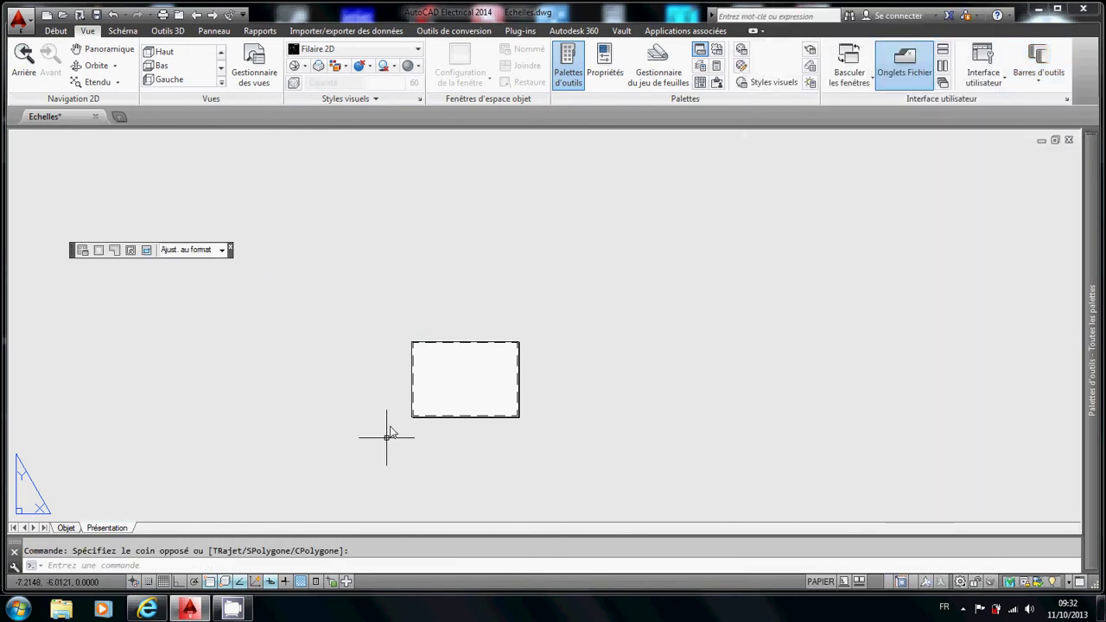
Create a single rectangular viewport on the Présentation layout, with opposite corners well outside the A4 sheet so it encloses the whole page.
left_click(98, 250)
left_click(217, 207)
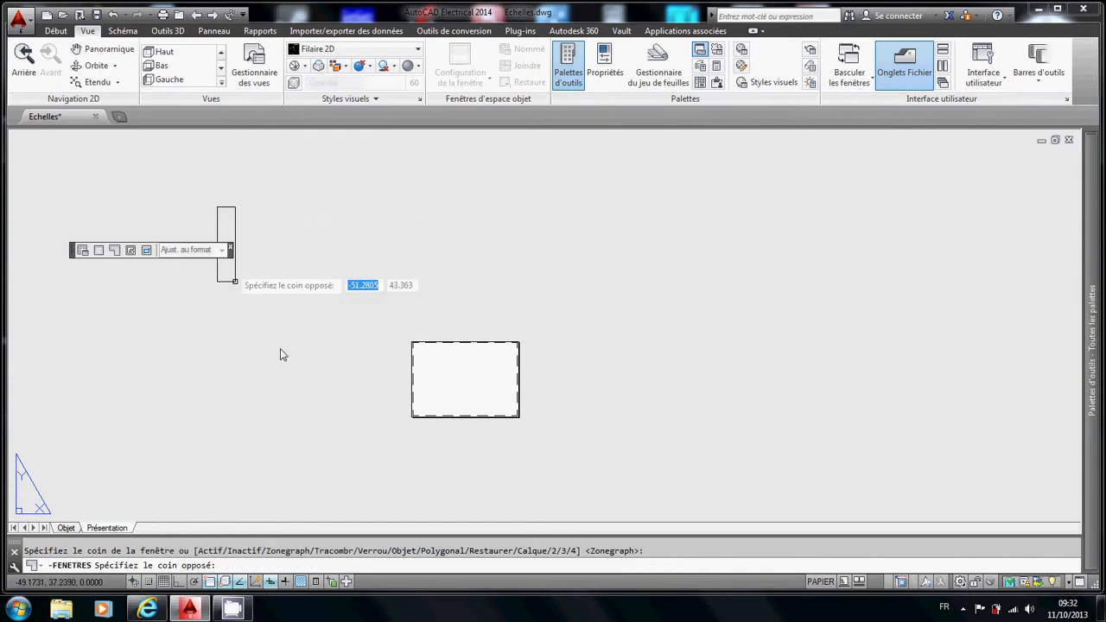
left_click(770, 483)
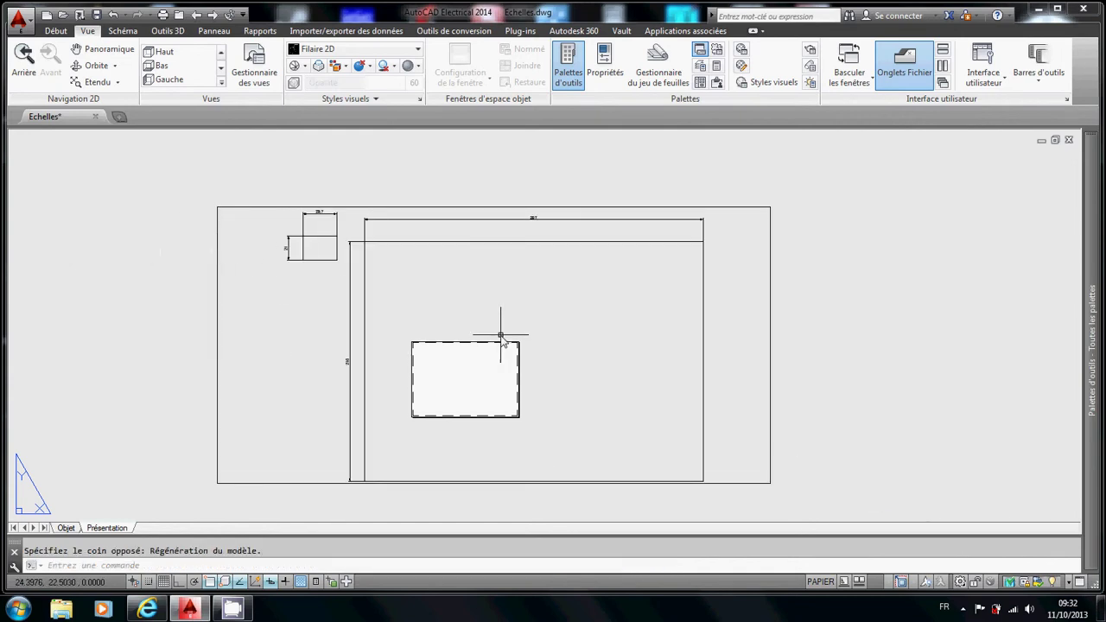
scroll(502, 335, "down", 4)
scroll(501, 335, "up", 4)
scroll(501, 334, "down", 4)
scroll(501, 332, "up", 2)
scroll(502, 331, "up", 1)
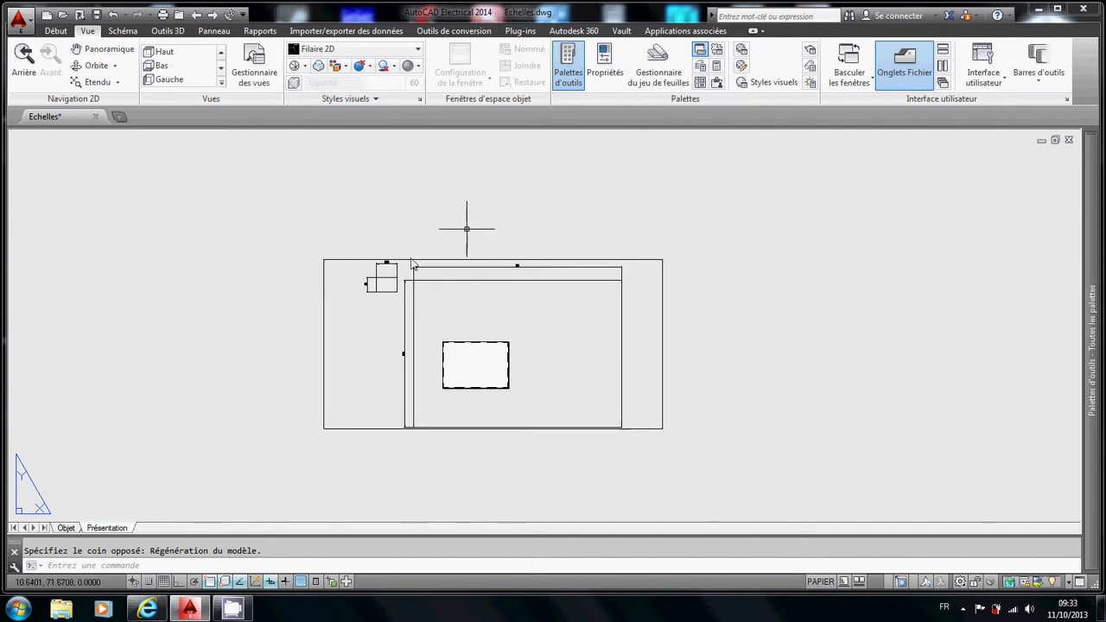
scroll(472, 341, "up", 1)
scroll(472, 340, "down", 1)
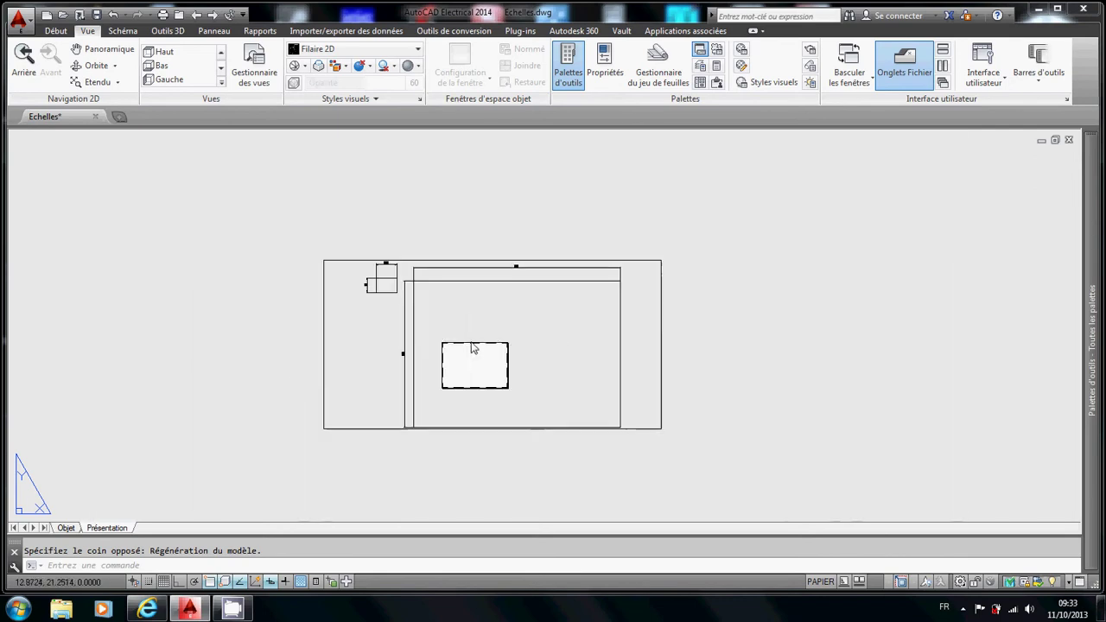
Shift the rectangles inside the active viewport, check the viewport scale, and return to paper space.
double_click(521, 325)
mouse_move(499, 321)
middle_mouse_down()
mouse_move(508, 373)
mouse_move(563, 362)
mouse_move(497, 350)
mouse_move(521, 383)
mouse_move(536, 332)
mouse_move(490, 359)
mouse_move(546, 336)
mouse_move(501, 364)
mouse_move(536, 350)
mouse_move(531, 377)
mouse_move(545, 358)
mouse_move(515, 371)
mouse_move(546, 350)
mouse_move(499, 343)
mouse_move(548, 371)
mouse_move(521, 367)
mouse_move(533, 358)
mouse_move(510, 361)
mouse_move(547, 334)
mouse_move(521, 348)
mouse_move(544, 351)
mouse_move(530, 366)
middle_mouse_up()
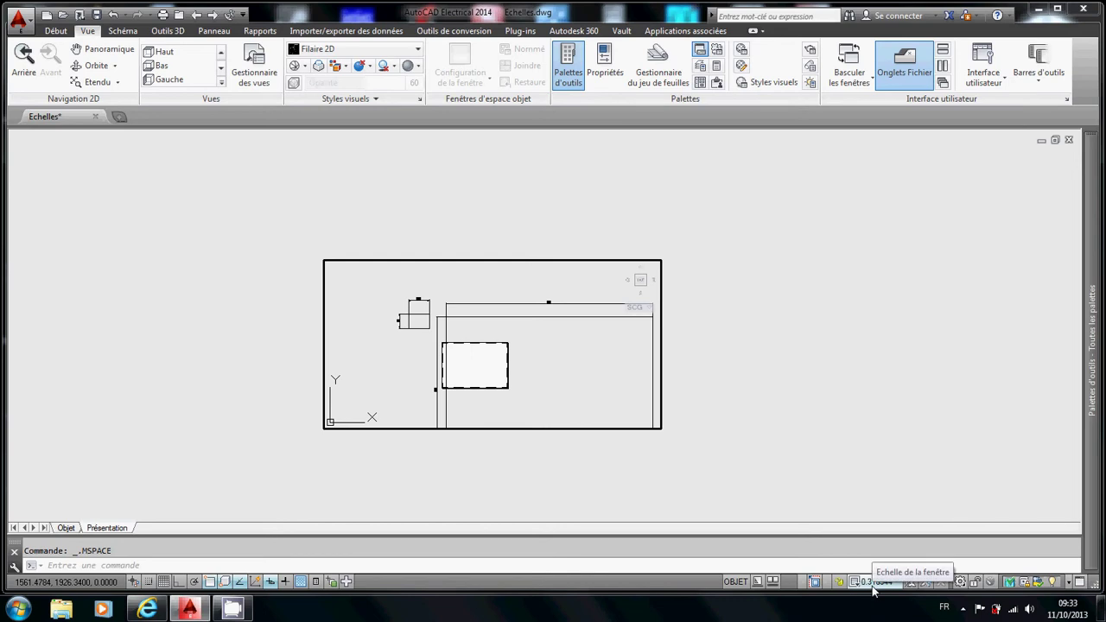
double_click(786, 344)
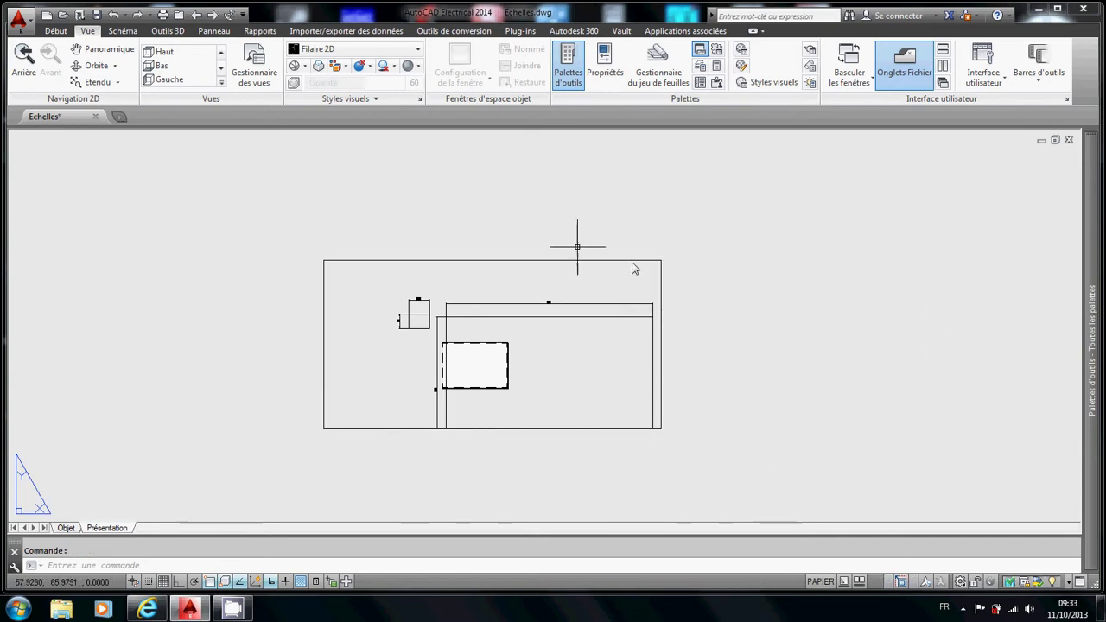
scroll(679, 262, "up", 2)
scroll(786, 328, "down", 3)
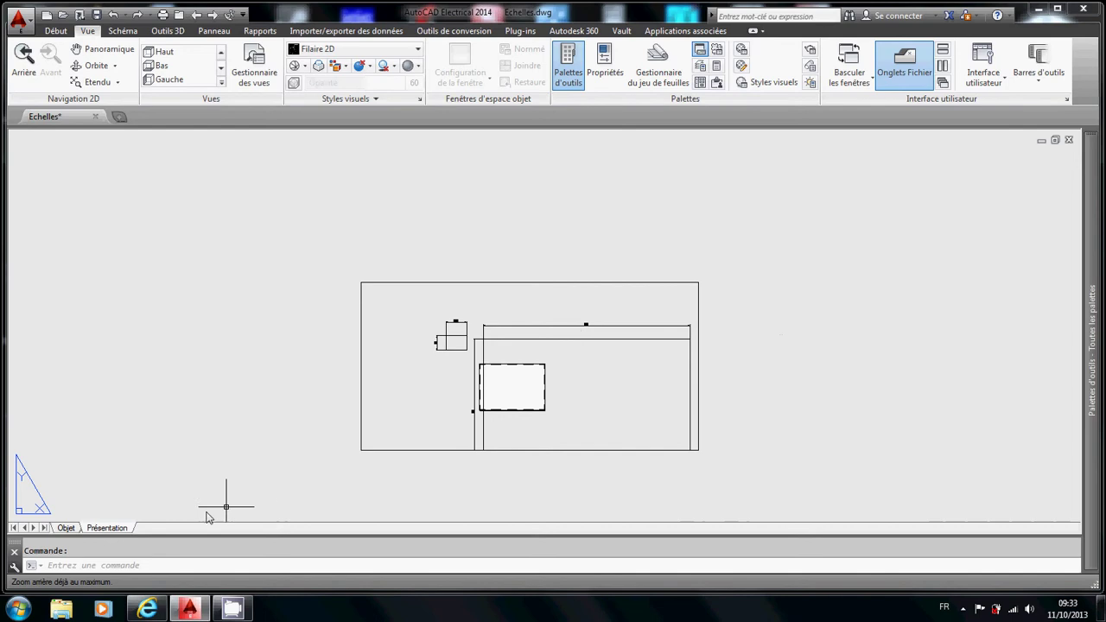
right_click(103, 529)
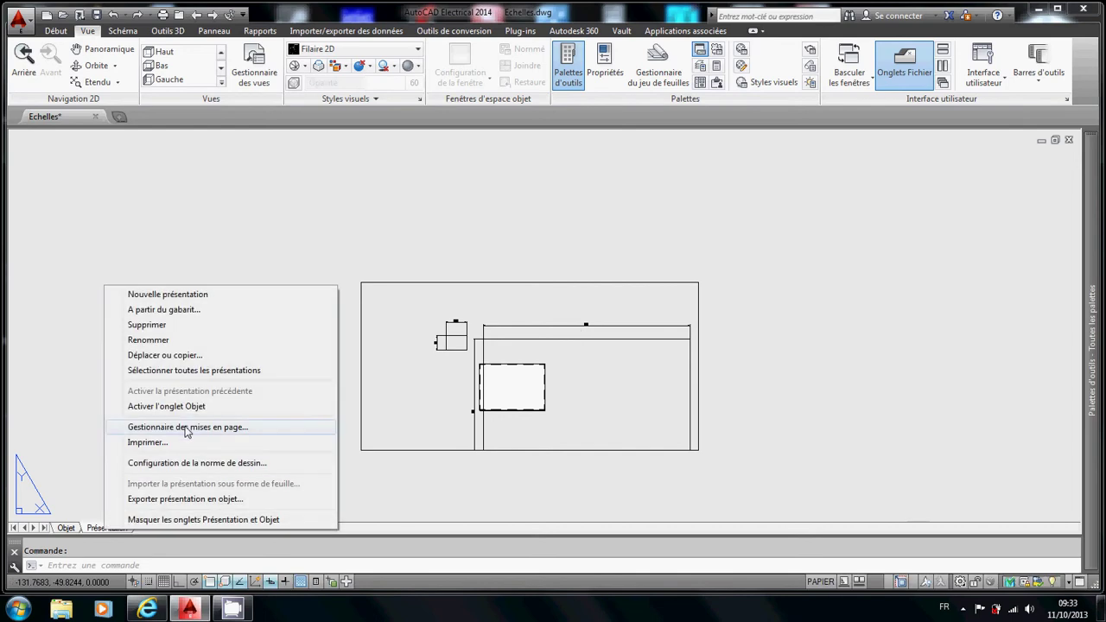
left_click(867, 398)
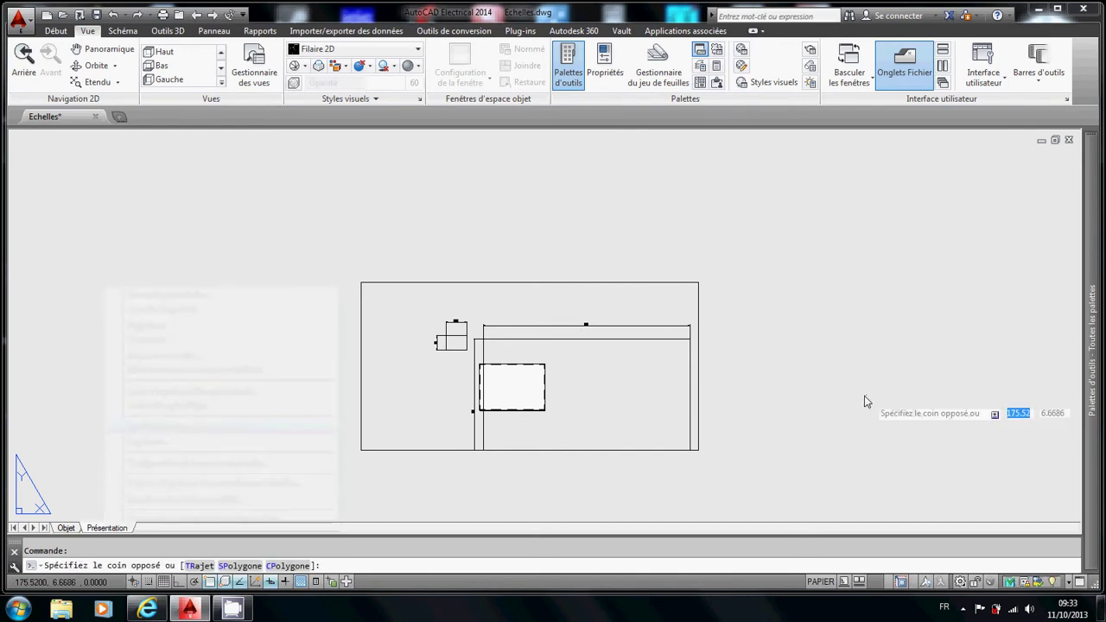
left_click(547, 393)
Set the viewport scale to 1:1 and position the 29,7 by 21 rectangle over the A4 sheet, returning to paper space.
left_click(553, 395)
double_click(553, 395)
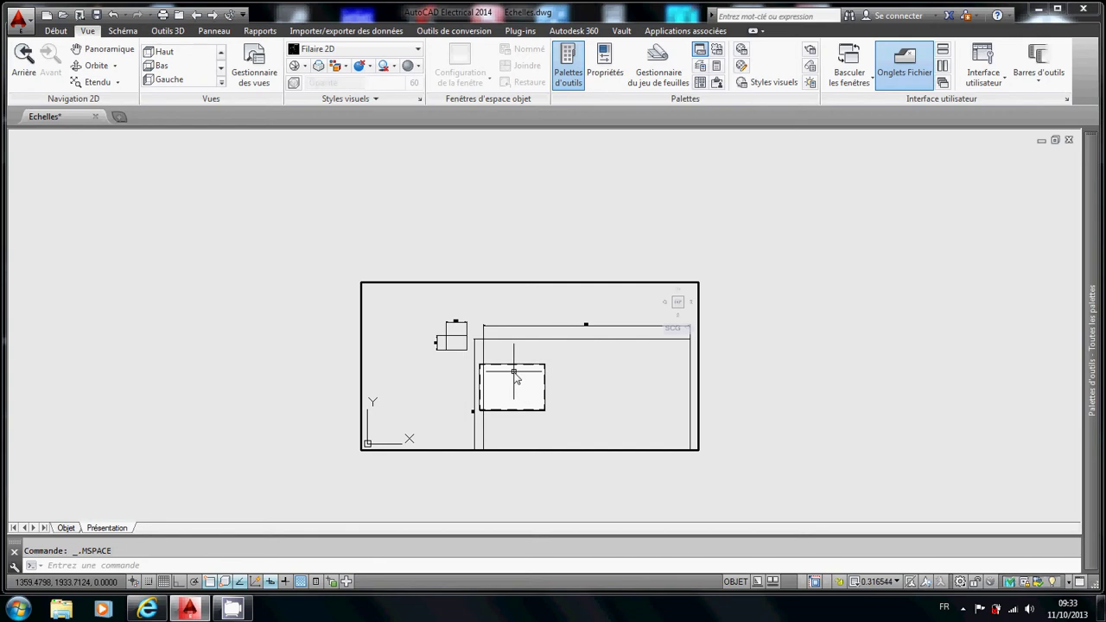
middle_click_drag(516, 373, 548, 392)
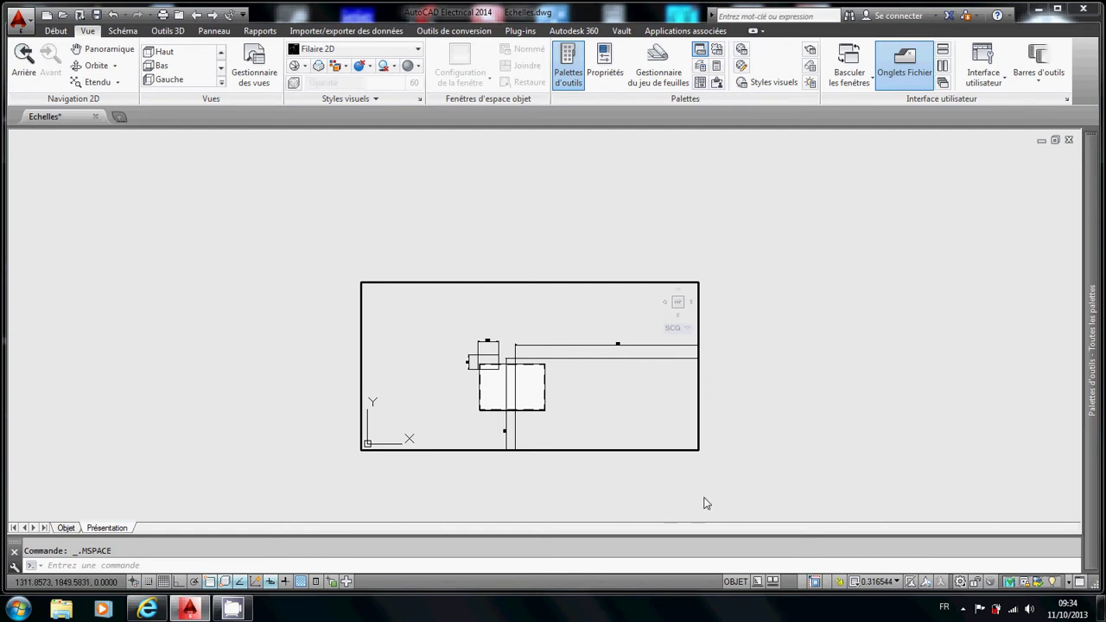
left_click(874, 581)
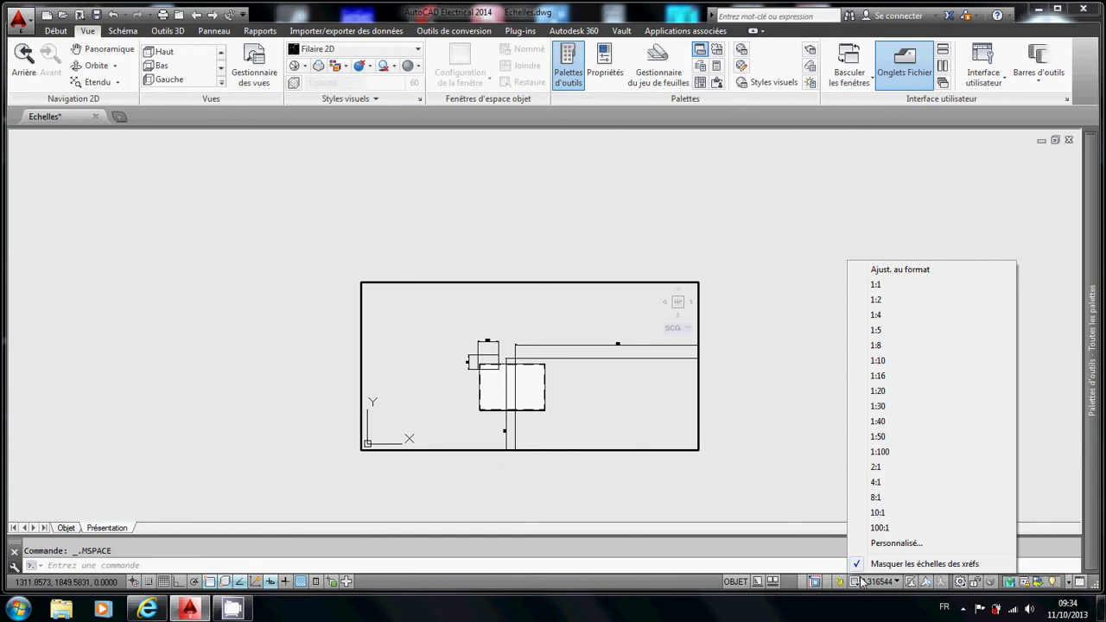
left_click(885, 288)
middle_click_drag(449, 355, 564, 389)
double_click(773, 403)
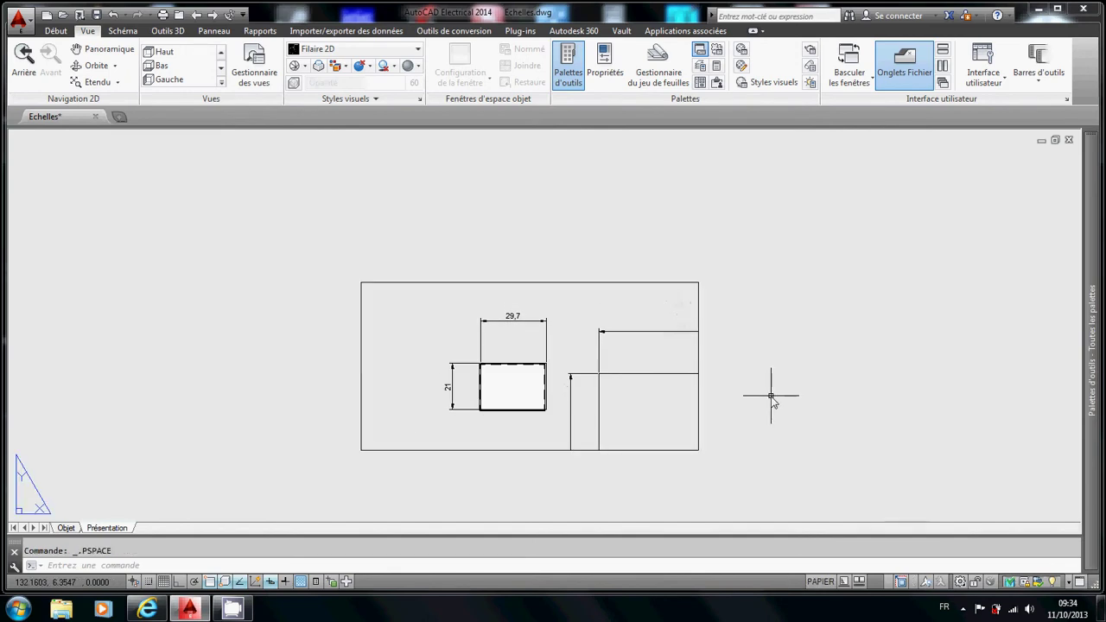
Shrink the viewport by stretching its lower-right corner to just outside the A4 sheet, cropping out the large rectangle.
left_click(698, 451)
left_click(699, 450)
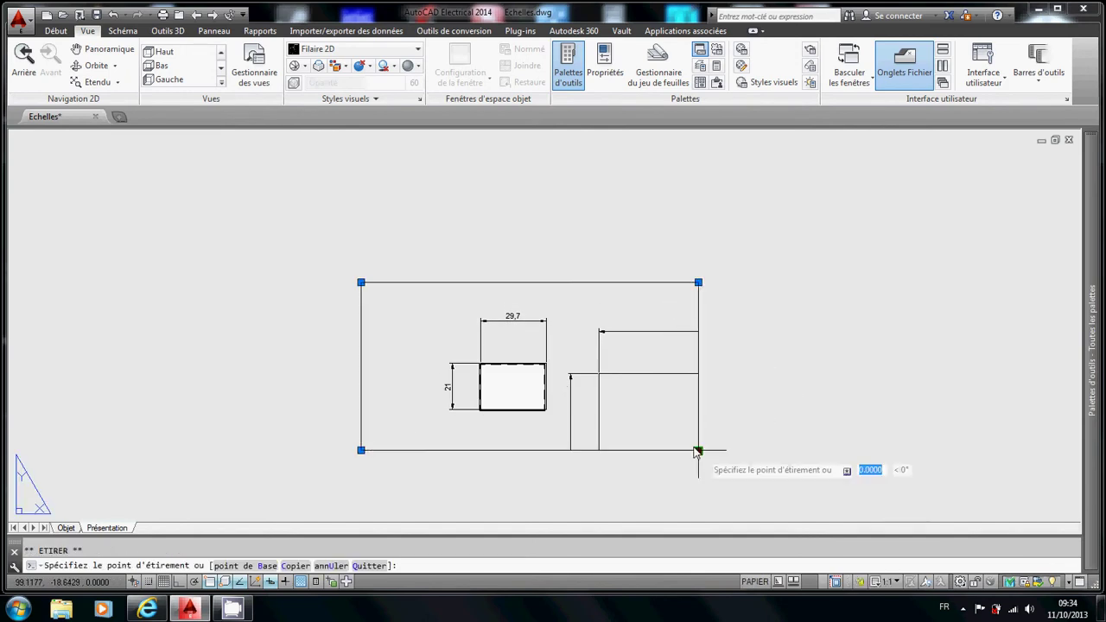
left_click(550, 415)
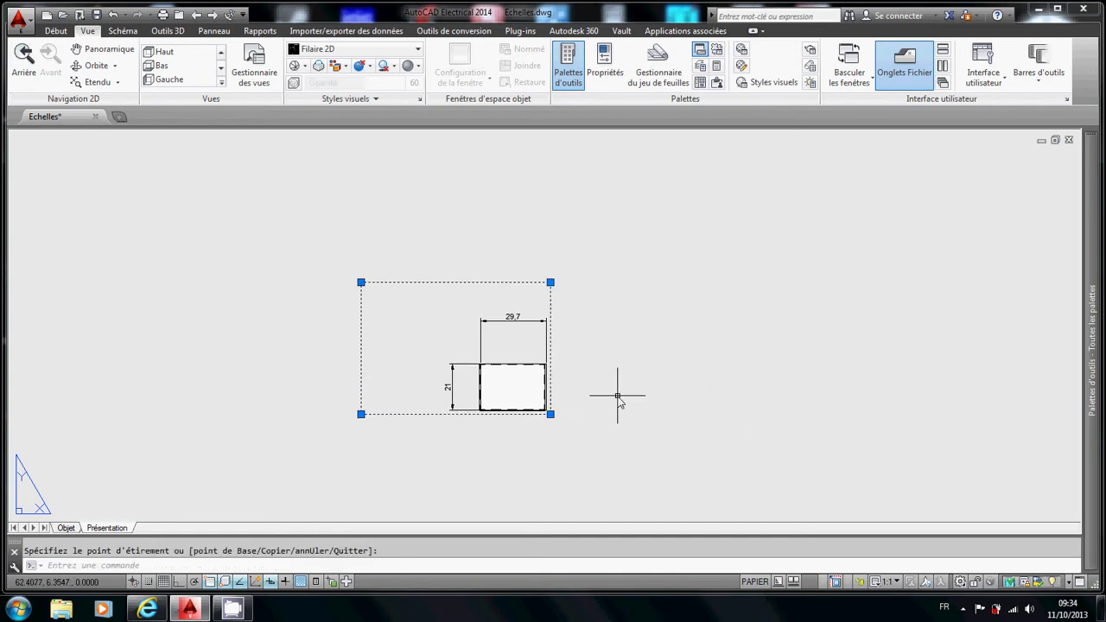
key("Escape")
left_click(565, 388)
scroll(565, 388, "up", 5)
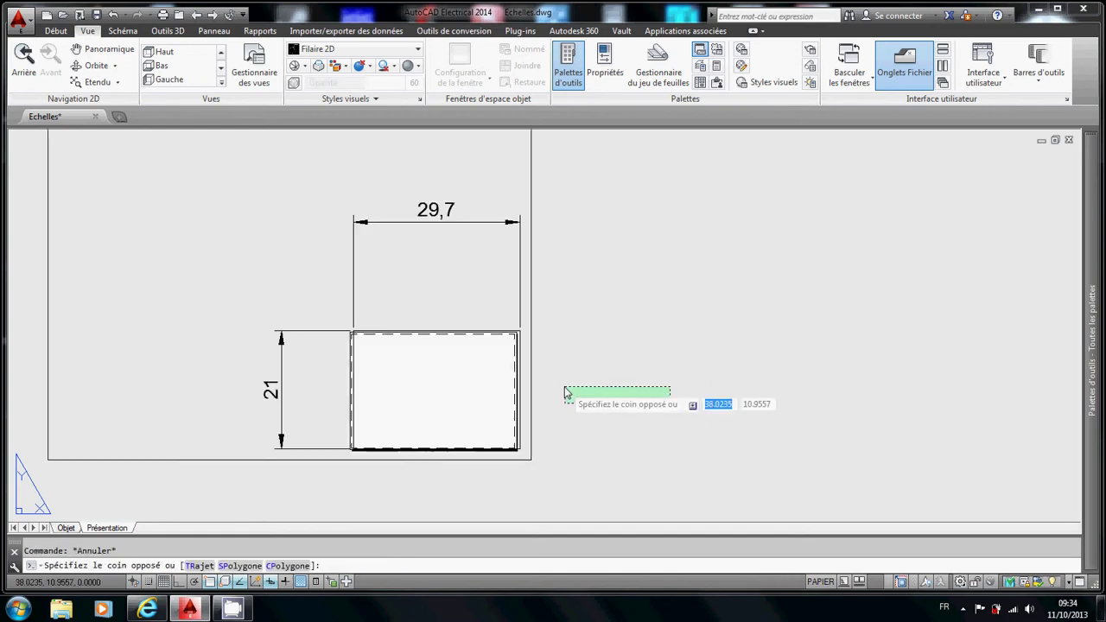
scroll(565, 390, "down", 2)
key("Escape")
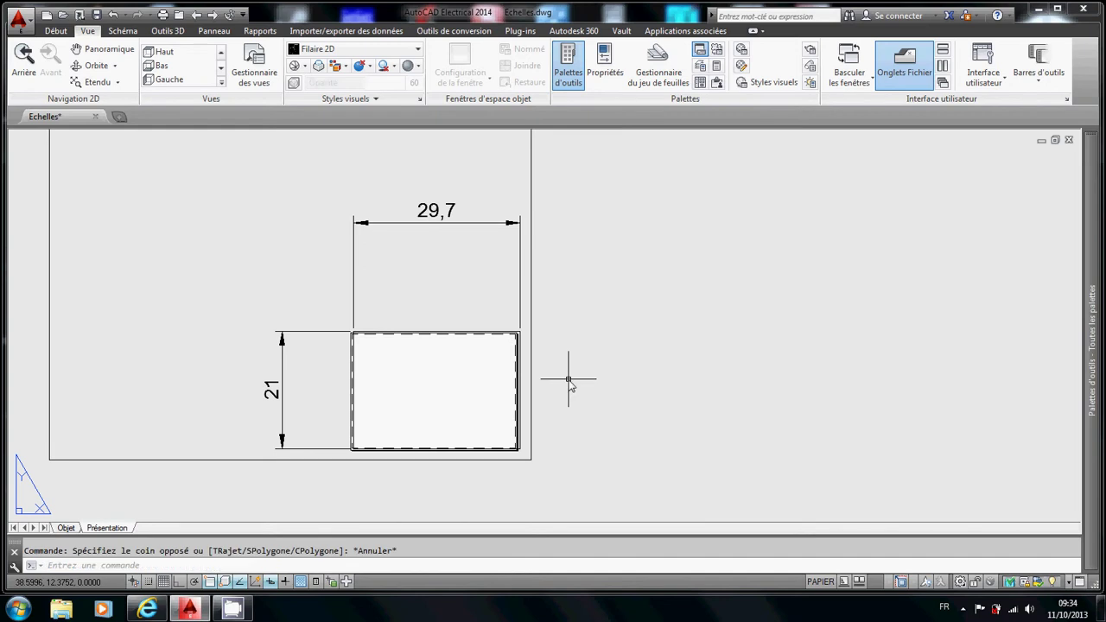
Shift the model slightly inside the viewport so the small rectangle lines up with the sheet's edges, and return to paper space.
scroll(569, 379, "up", 4)
middle_click_drag(566, 360, 700, 397)
left_click(468, 346)
double_click(471, 346)
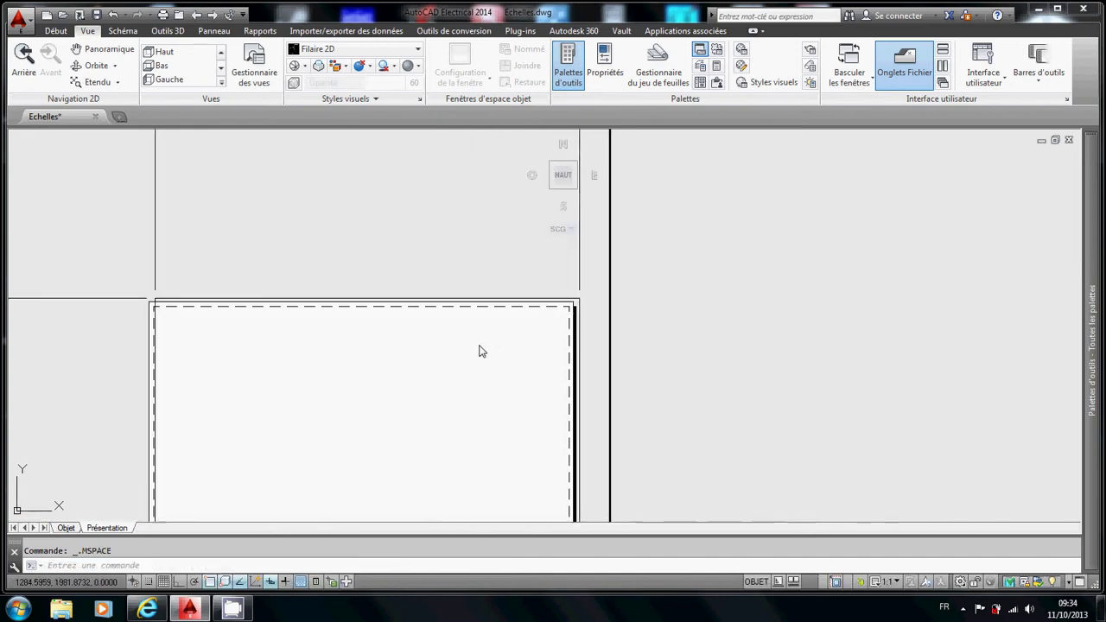
middle_click_drag(475, 347, 472, 349)
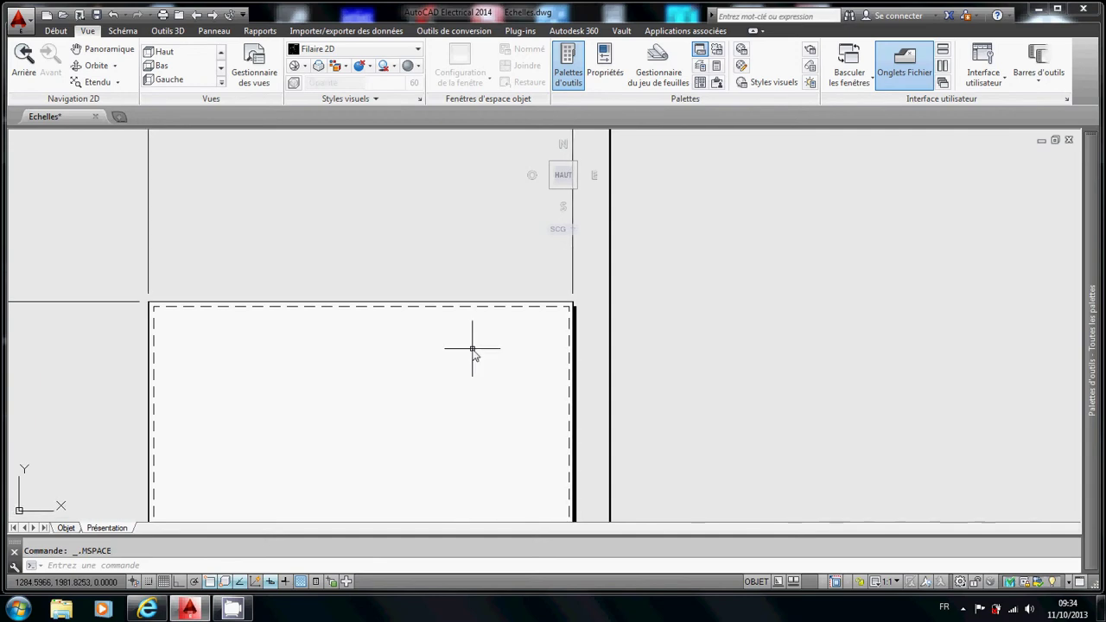
double_click(758, 328)
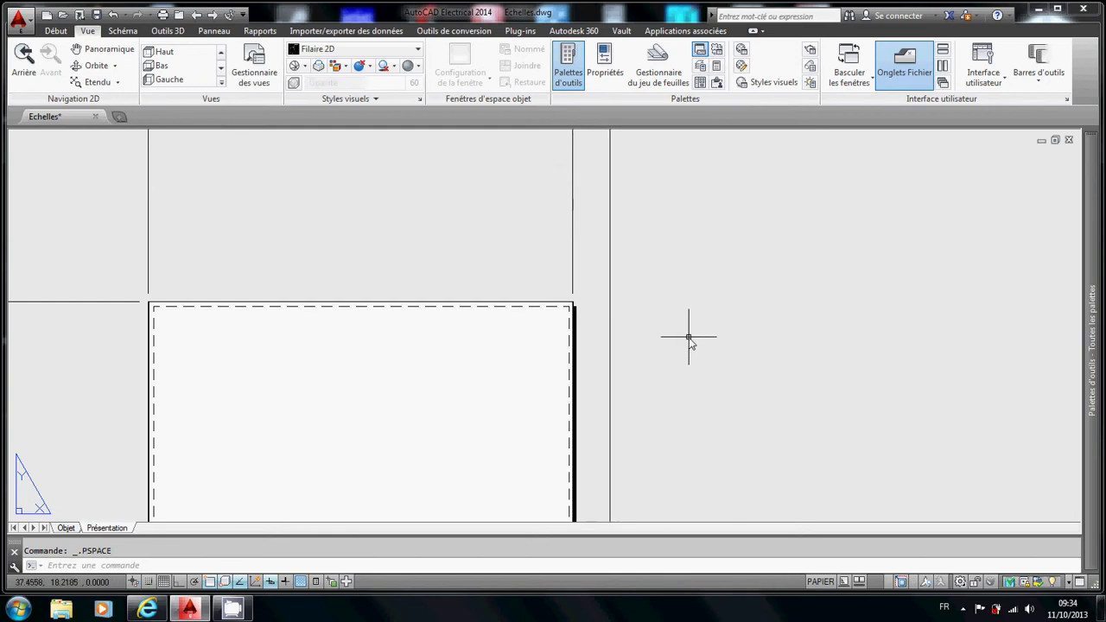
Check the rectangle's alignment at the sheet's upper corners and fine-tune the model's position in the viewport, returning to paper space.
scroll(694, 338, "down", 2)
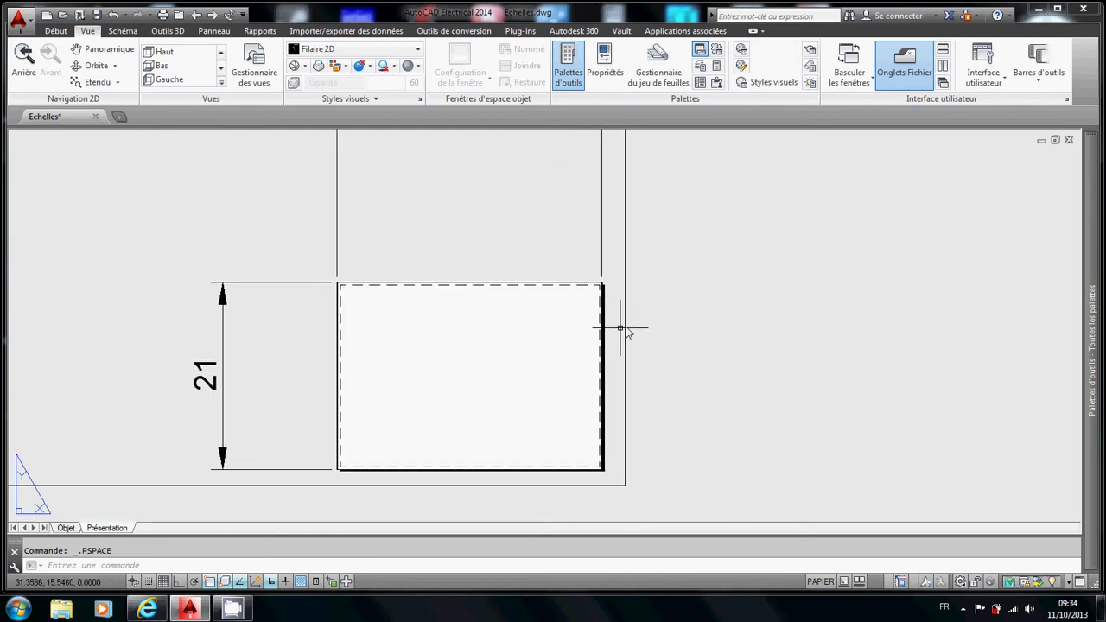
scroll(395, 316, "up", 2)
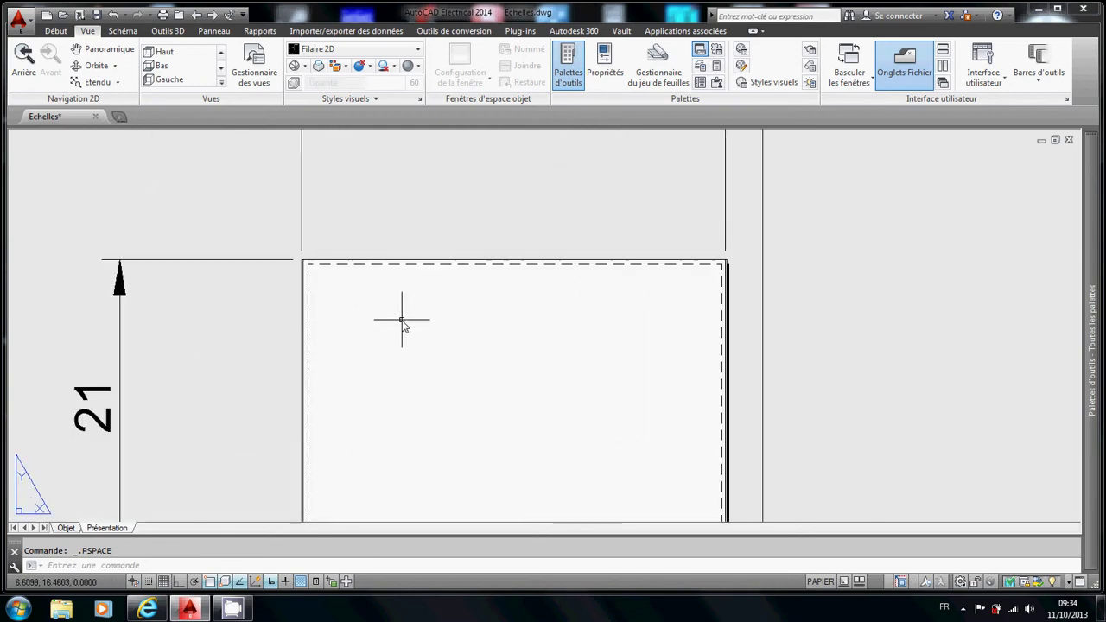
scroll(400, 316, "up", 2)
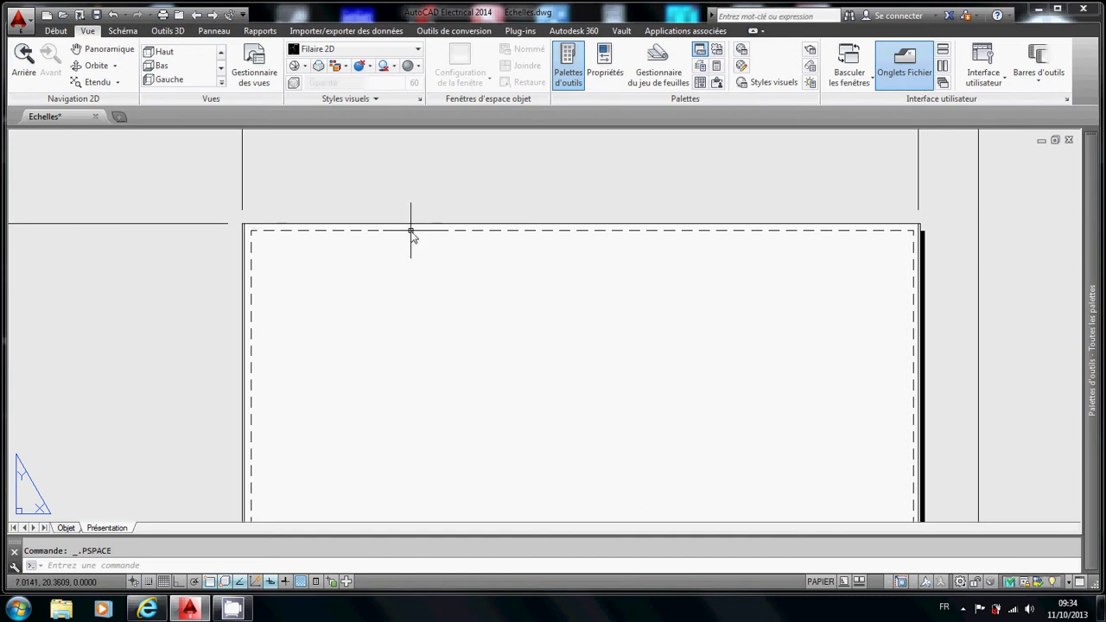
scroll(411, 234, "down", 2)
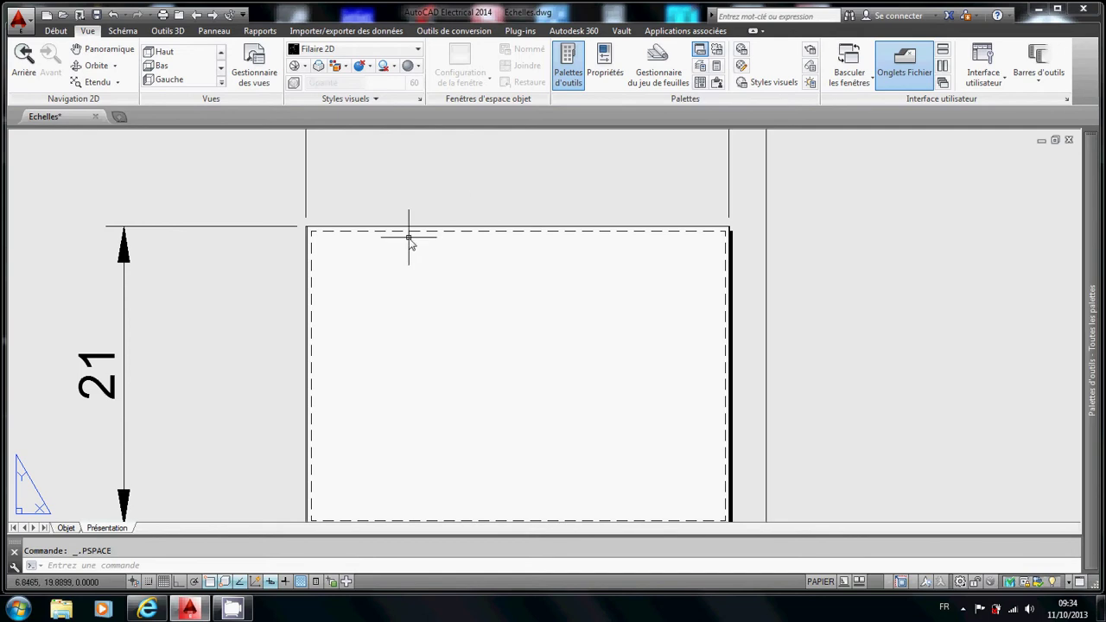
scroll(419, 233, "up", 2)
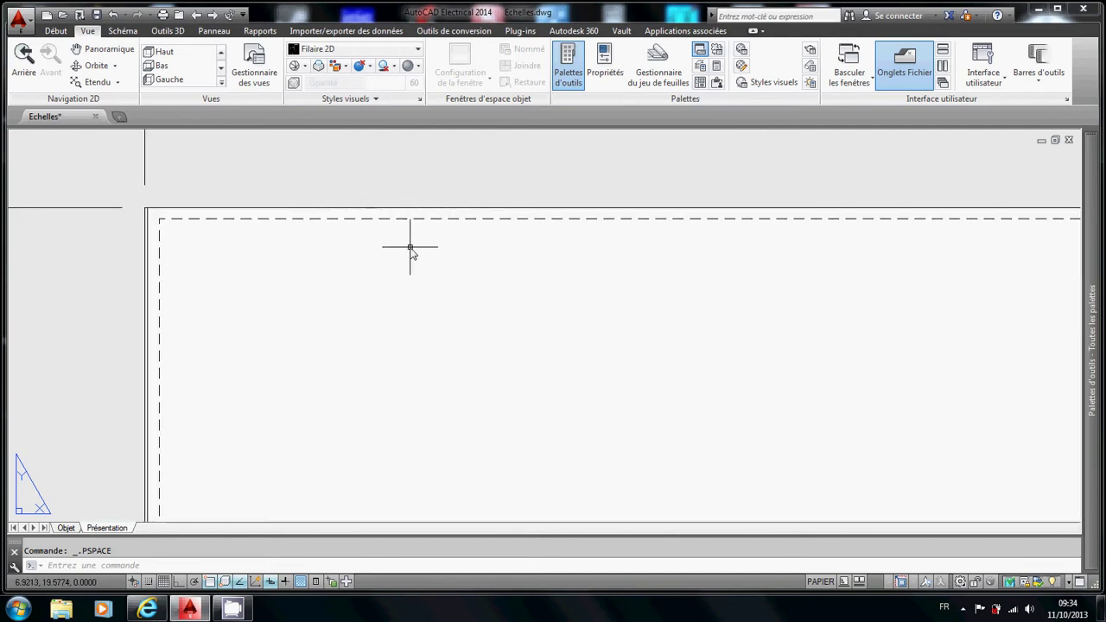
scroll(410, 251, "down", 2)
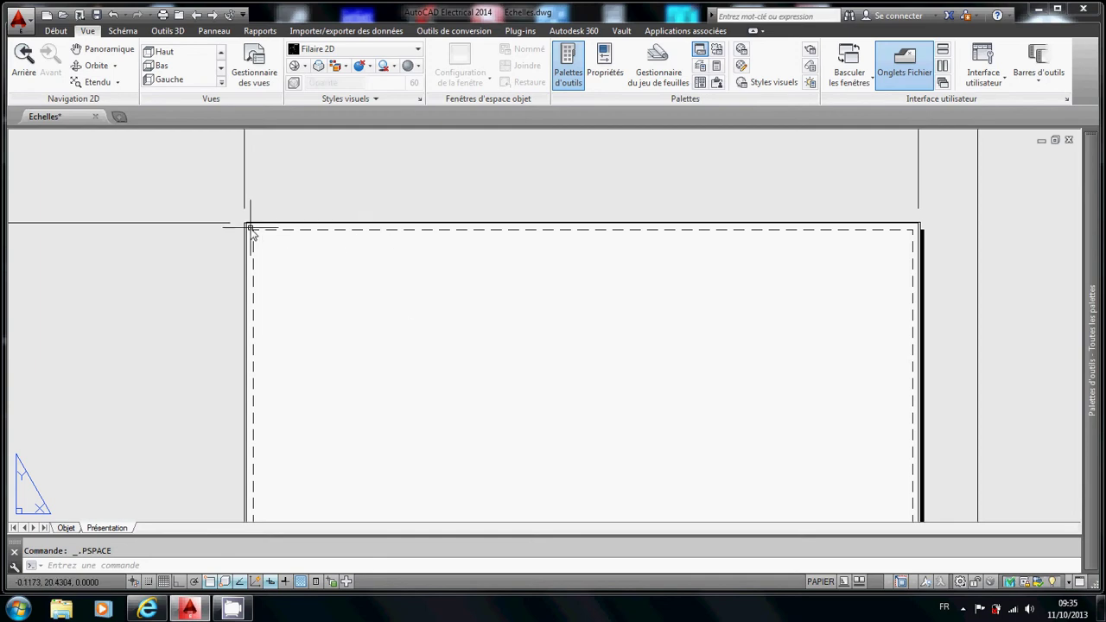
double_click(334, 265)
middle_click_drag(451, 289, 452, 291)
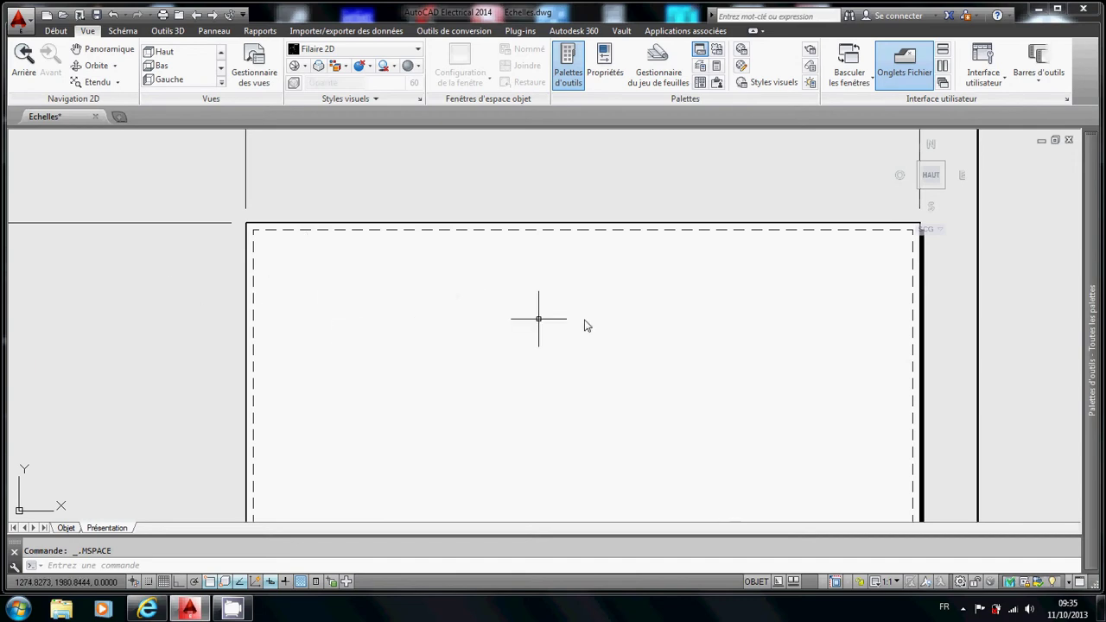
double_click(1028, 312)
Preview the plot of the Présentation layout, close the preview, and cancel the plot.
scroll(1028, 314, "down", 4)
middle_click_drag(877, 313, 728, 318)
left_click(24, 29)
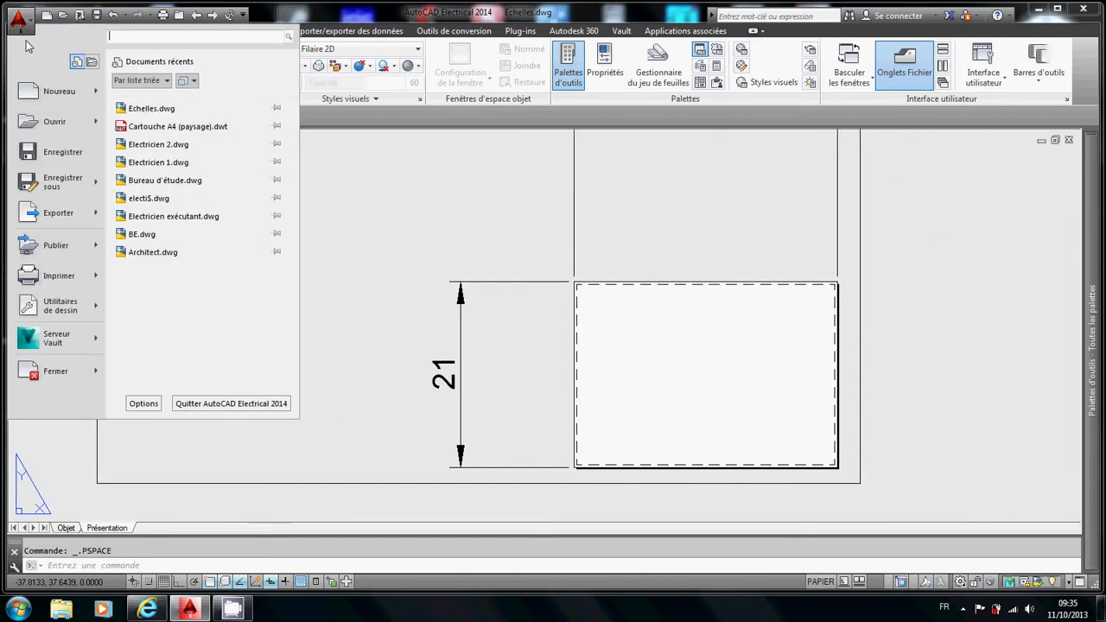
left_click(66, 278)
left_click(390, 471)
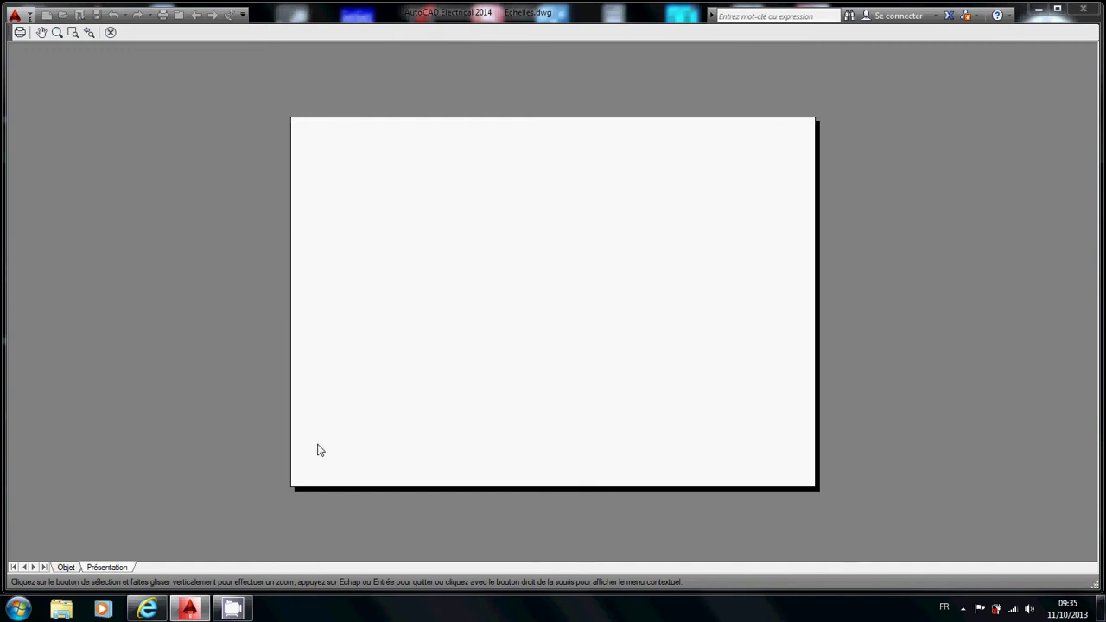
left_click(111, 32)
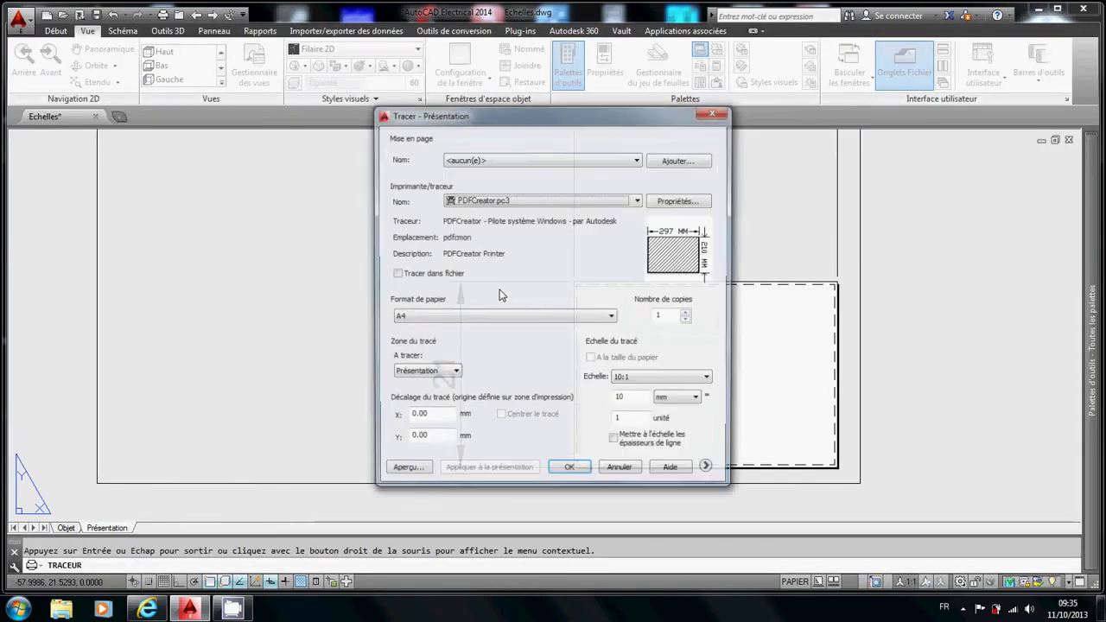
left_click(621, 472)
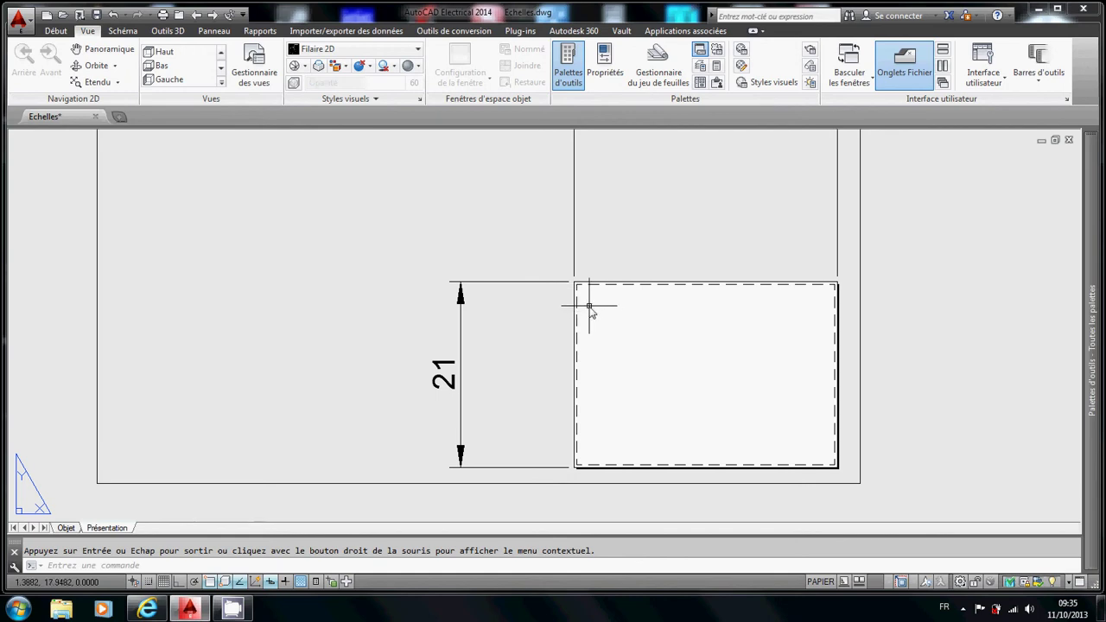
Go to model space and examine the small 29,7 by 21 rectangle beside the large one.
scroll(904, 298, "down", 4)
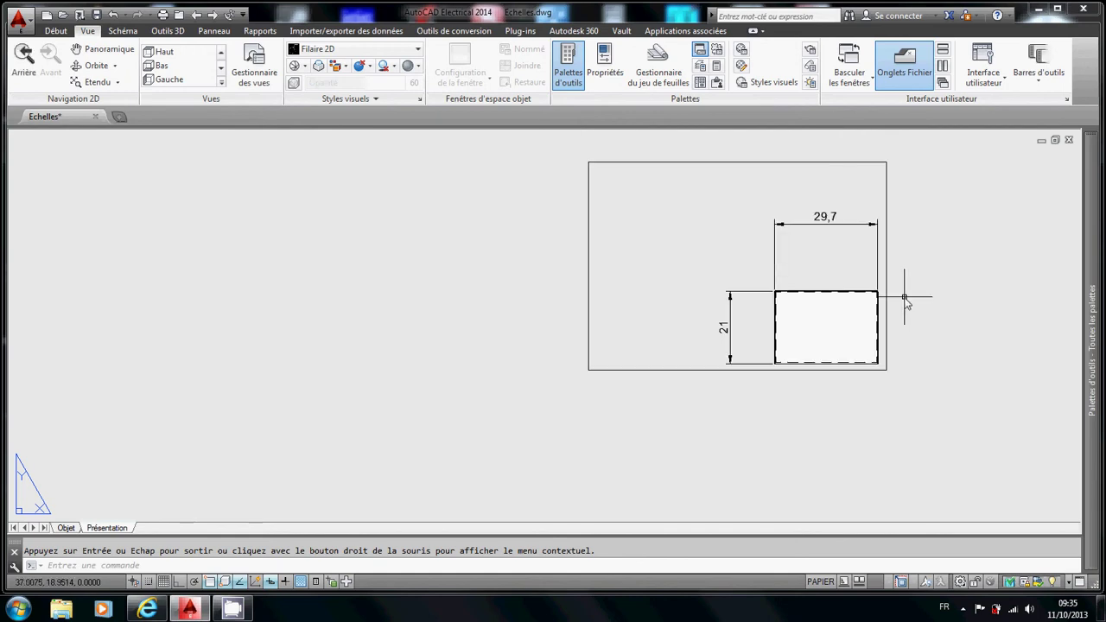
middle_click_drag(812, 326, 575, 351)
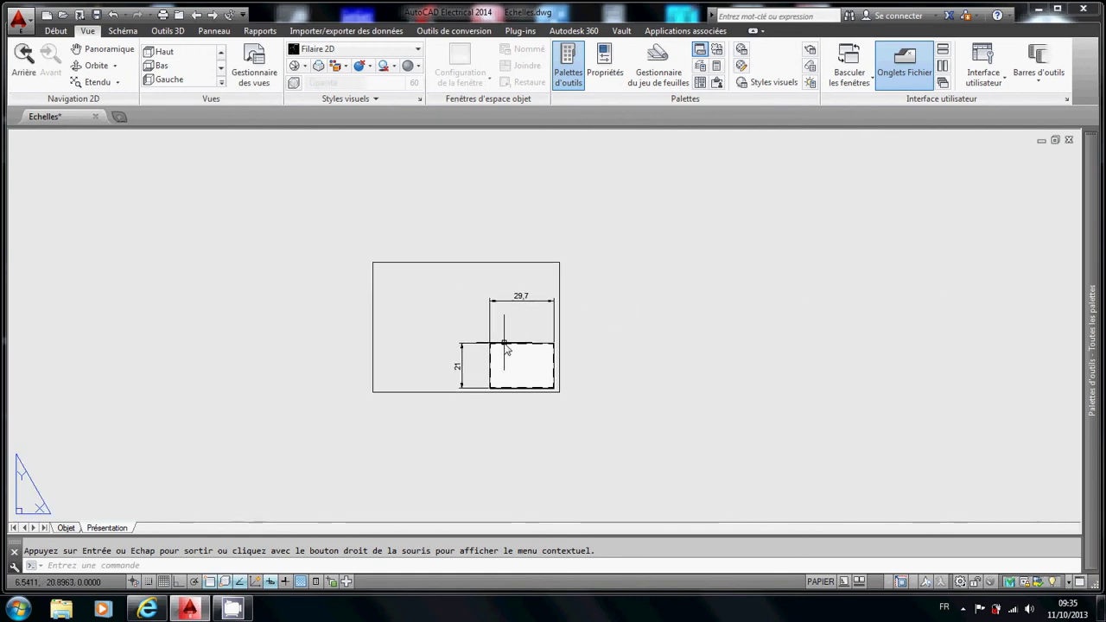
left_click(72, 528)
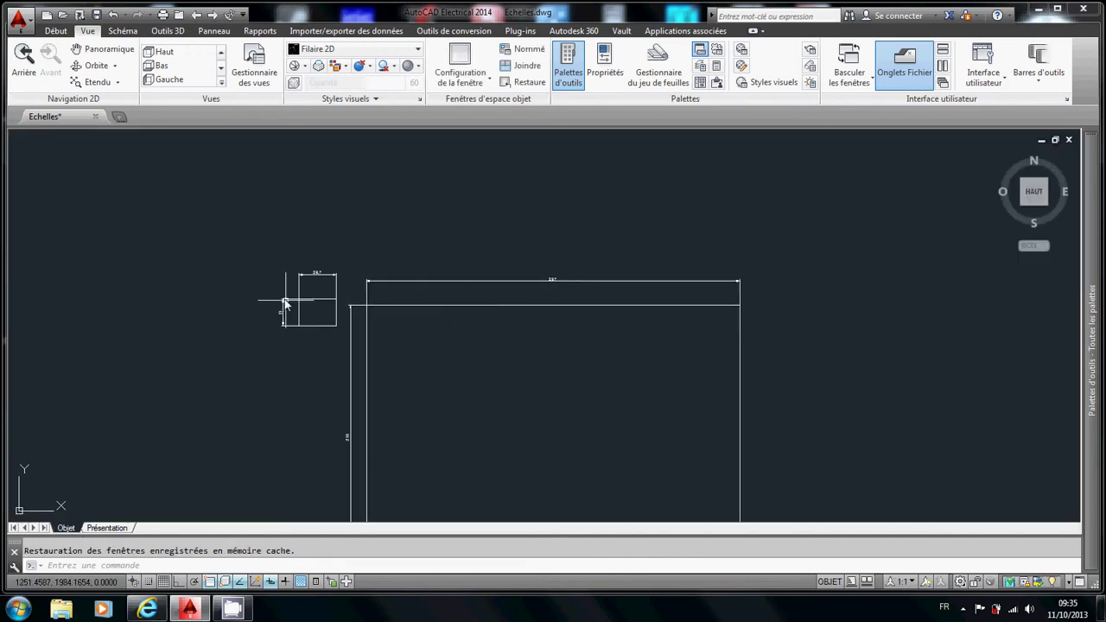
scroll(337, 297, "up", 4)
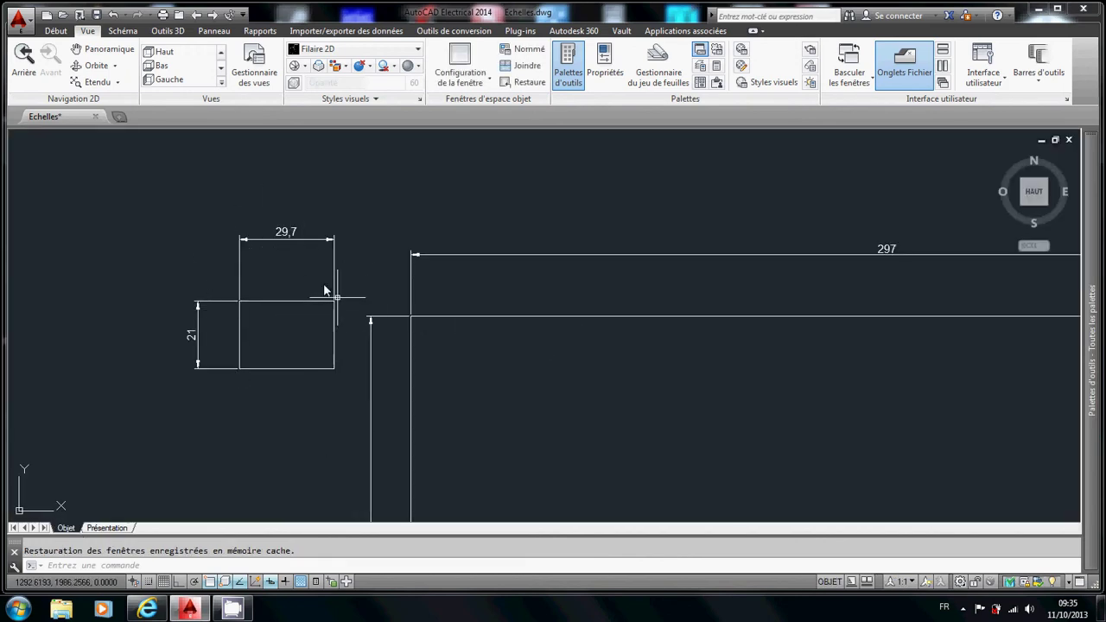
In the user preferences options, set the insertion scale's source content units to Millimètres.
scroll(585, 348, "down", 4)
middle_click_drag(585, 349, 440, 300)
scroll(440, 301, "up", 2)
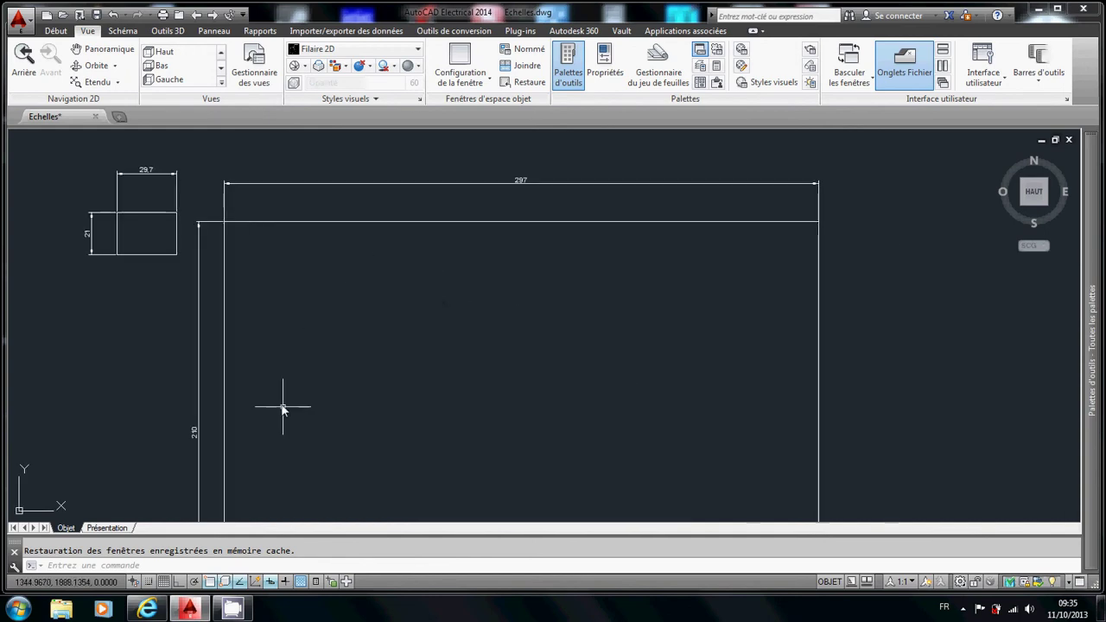
scroll(278, 284, "down", 4)
mouse_move(314, 279)
middle_mouse_down()
mouse_move(388, 289)
mouse_move(353, 259)
mouse_move(350, 275)
middle_mouse_up()
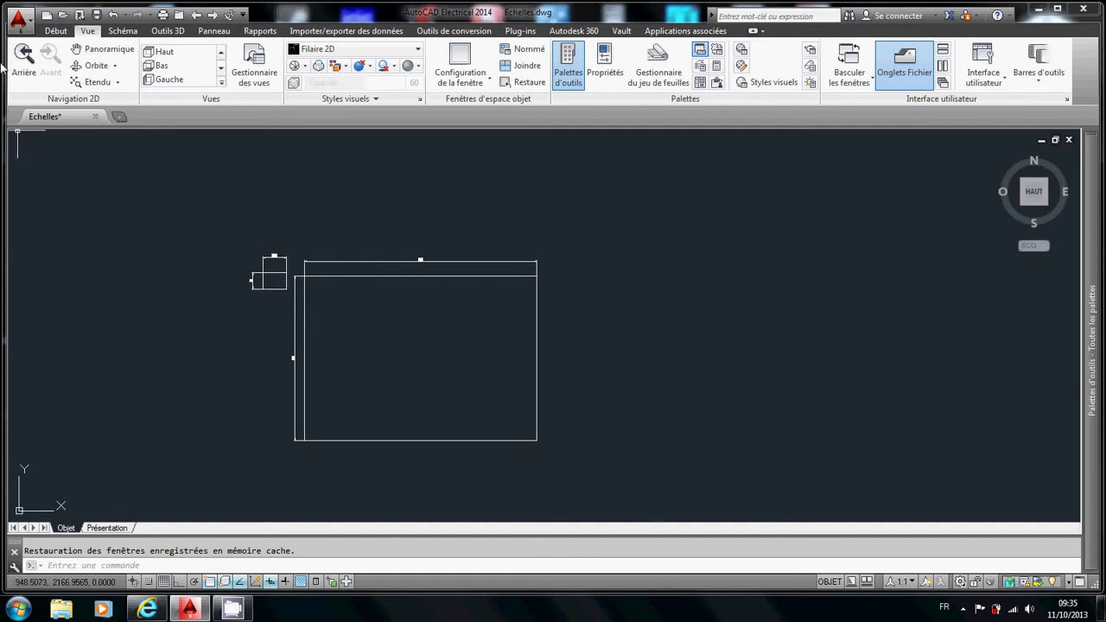
left_click(19, 19)
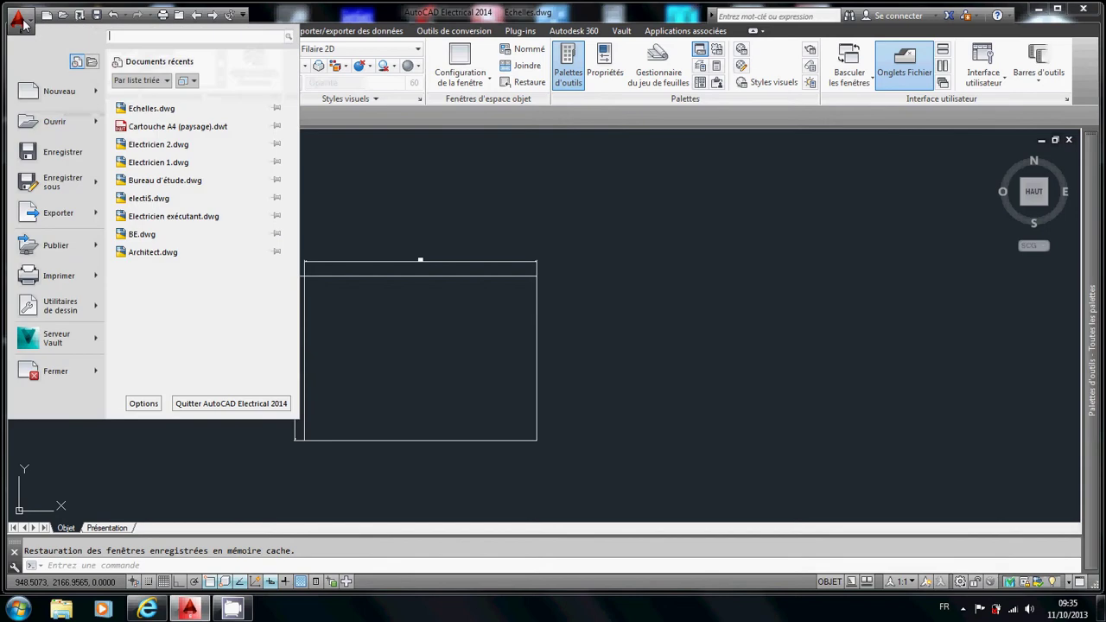
left_click(143, 403)
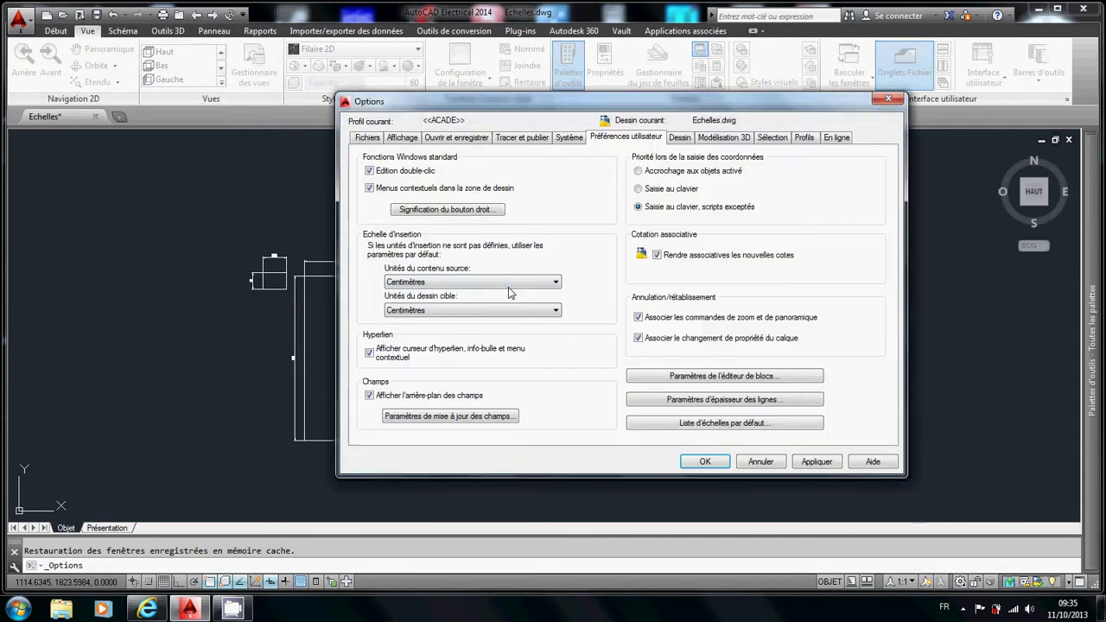
left_click(449, 283)
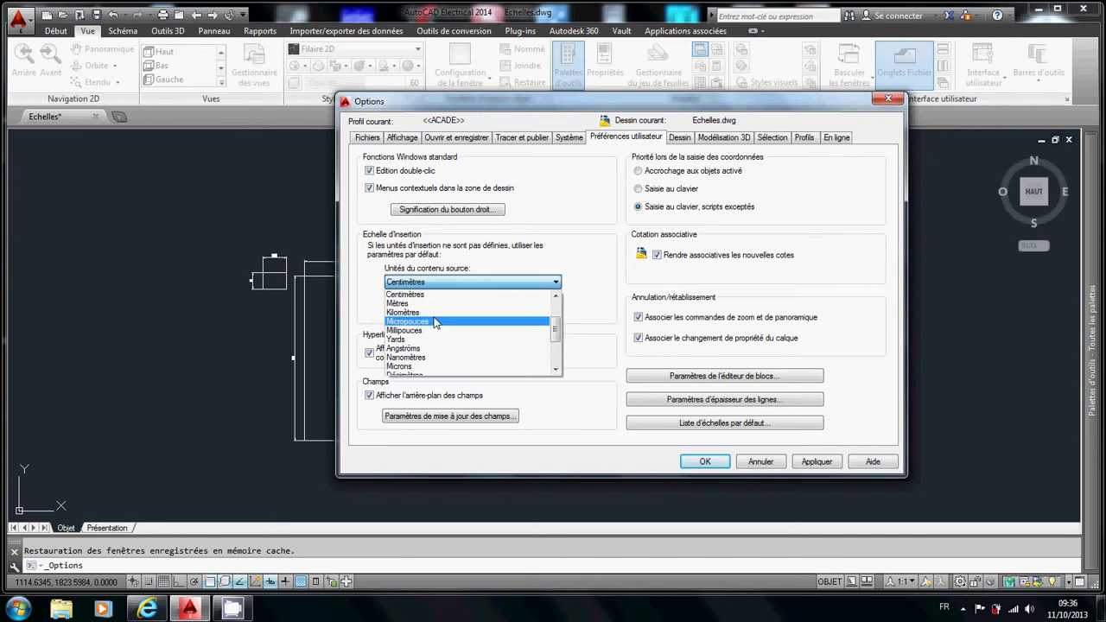
scroll(433, 318, "up", 1)
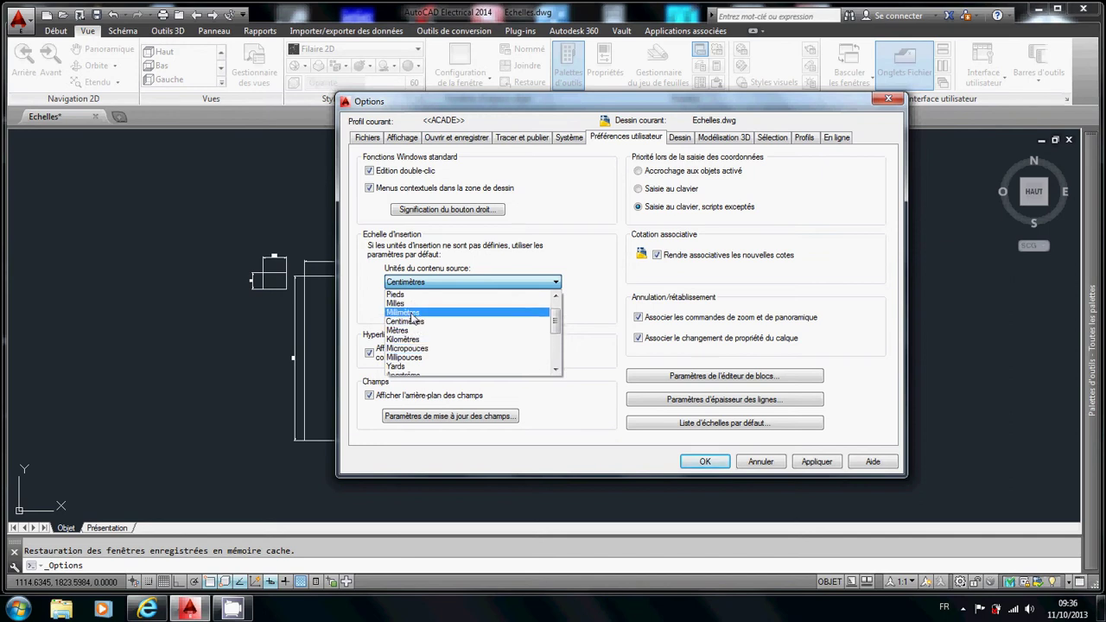
left_click(411, 313)
Set the insertion scale's target drawing units to Millimètres, apply the change and close the options.
left_click(412, 313)
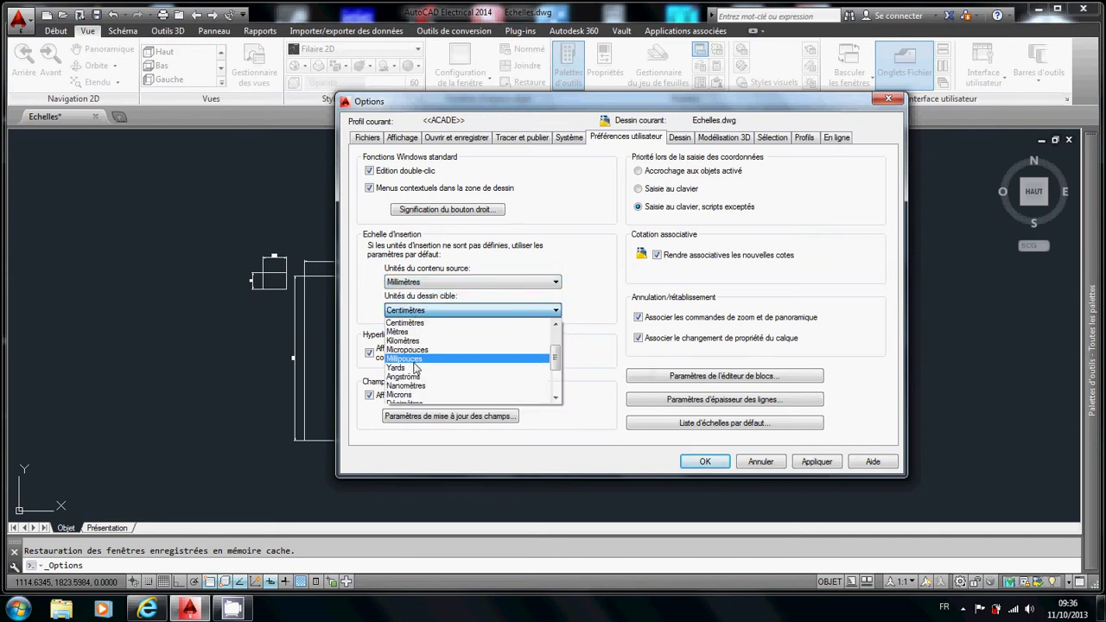
scroll(419, 364, "up", 1)
scroll(418, 364, "up", 1)
left_click(420, 347)
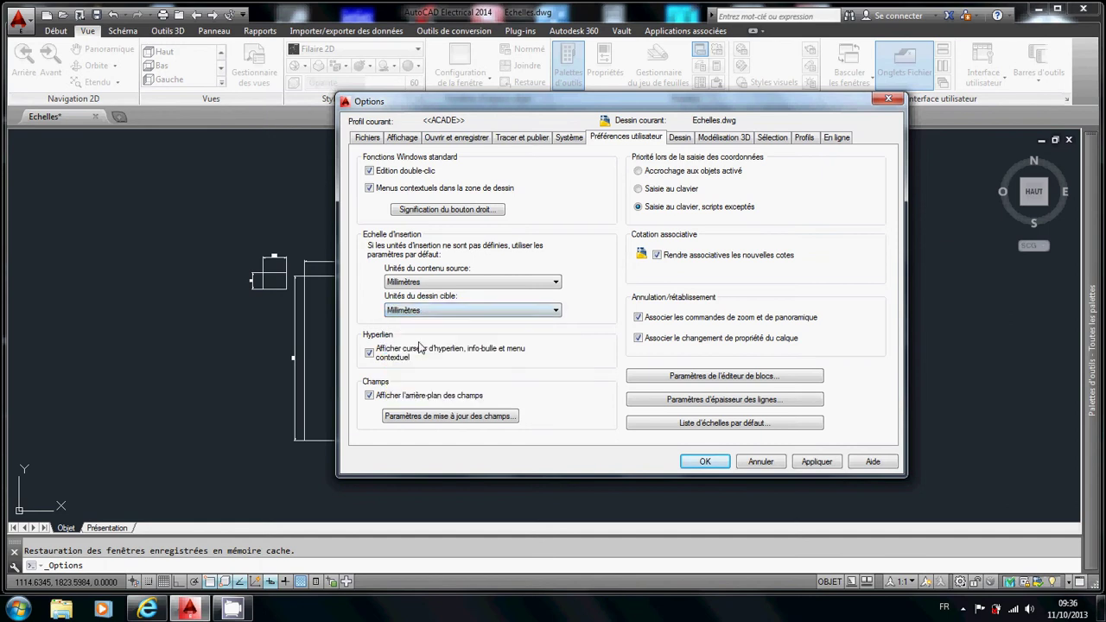
left_click(810, 464)
left_click(715, 462)
Examine the small 29,7 by 21 rectangle and the large 297 by 210 rectangle in model space.
scroll(293, 289, "up", 4)
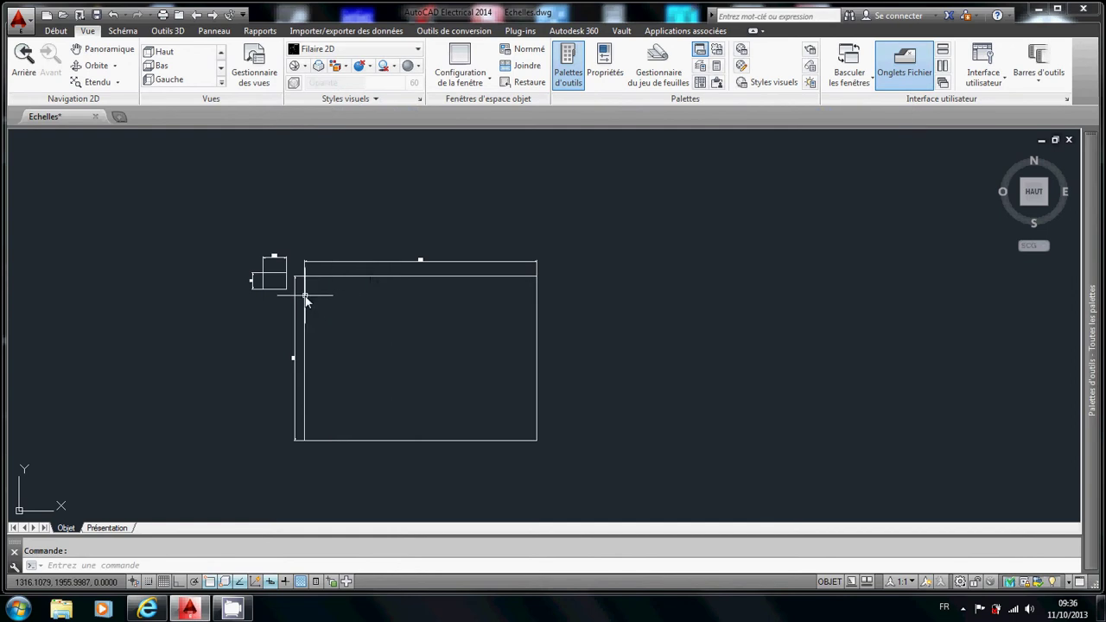
middle_click_drag(276, 288, 311, 361)
scroll(287, 331, "up", 2)
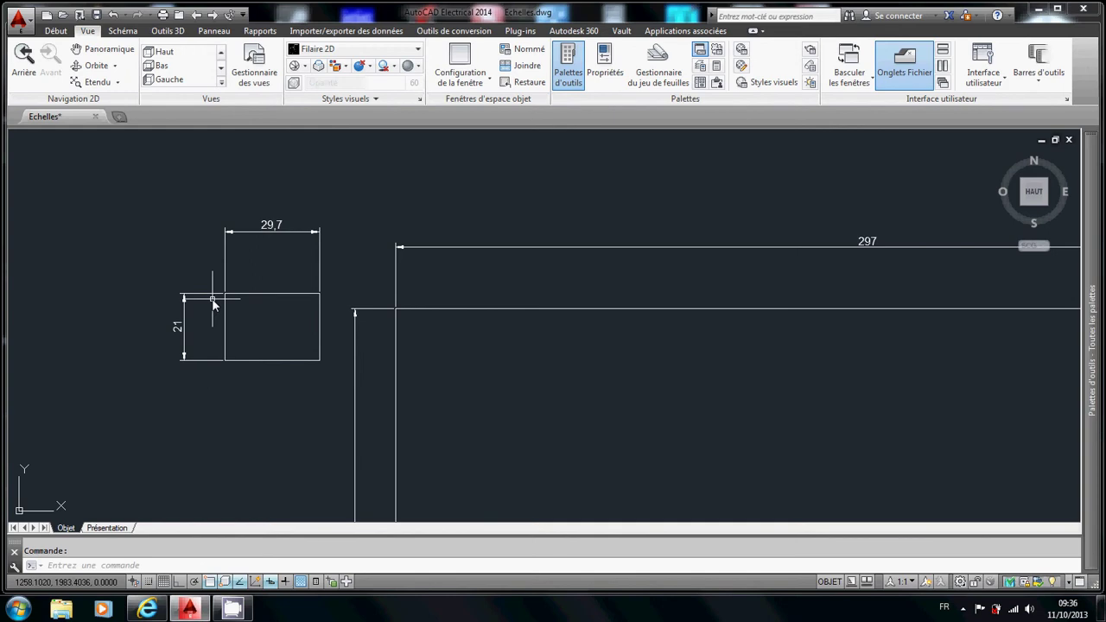
scroll(272, 301, "down", 2)
mouse_move(515, 365)
middle_mouse_down()
mouse_move(430, 276)
mouse_move(432, 337)
mouse_move(513, 256)
middle_mouse_up()
scroll(467, 279, "up", 1)
scroll(467, 280, "down", 1)
scroll(511, 254, "down", 1)
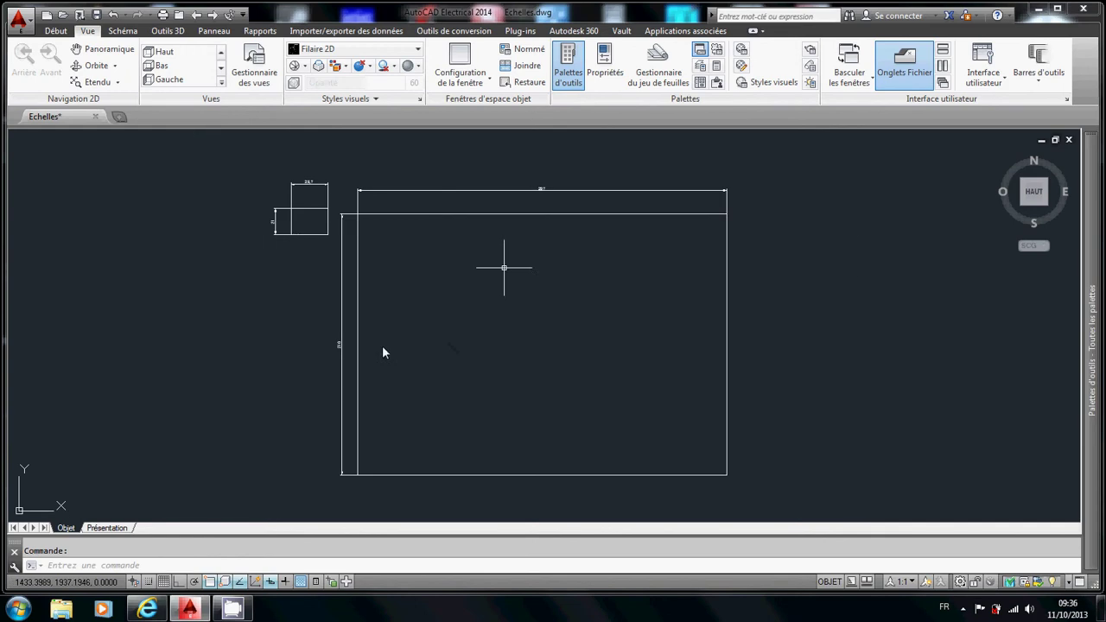
Go to the Présentation layout and delete its existing viewport.
left_click(107, 527)
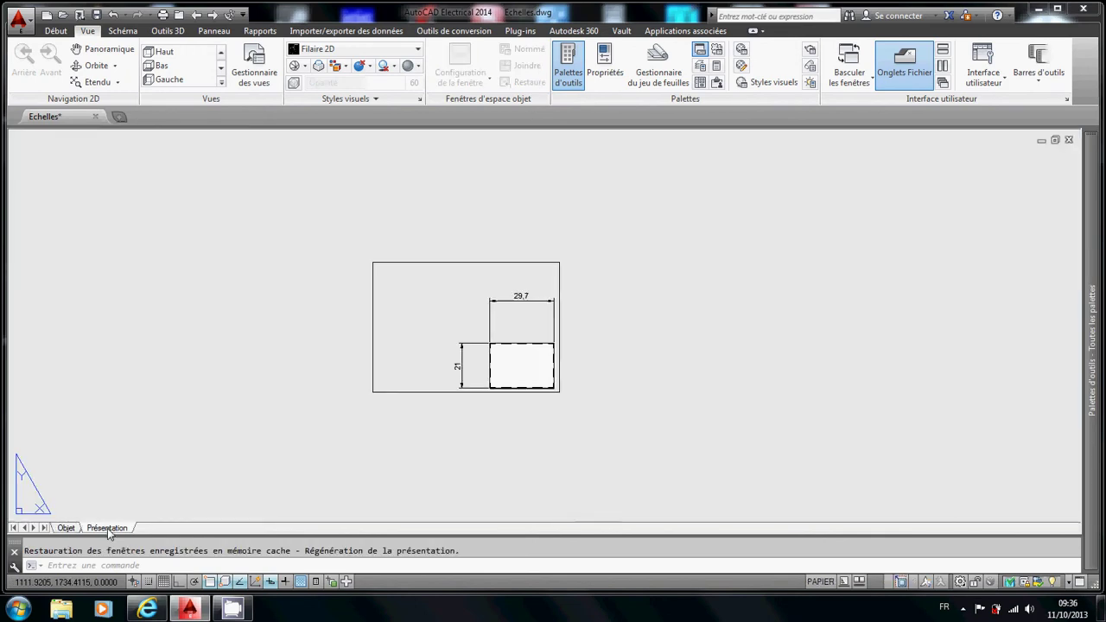
scroll(528, 392, "down", 1)
scroll(528, 393, "up", 1)
scroll(528, 392, "down", 1)
scroll(528, 392, "up", 1)
scroll(529, 394, "up", 2)
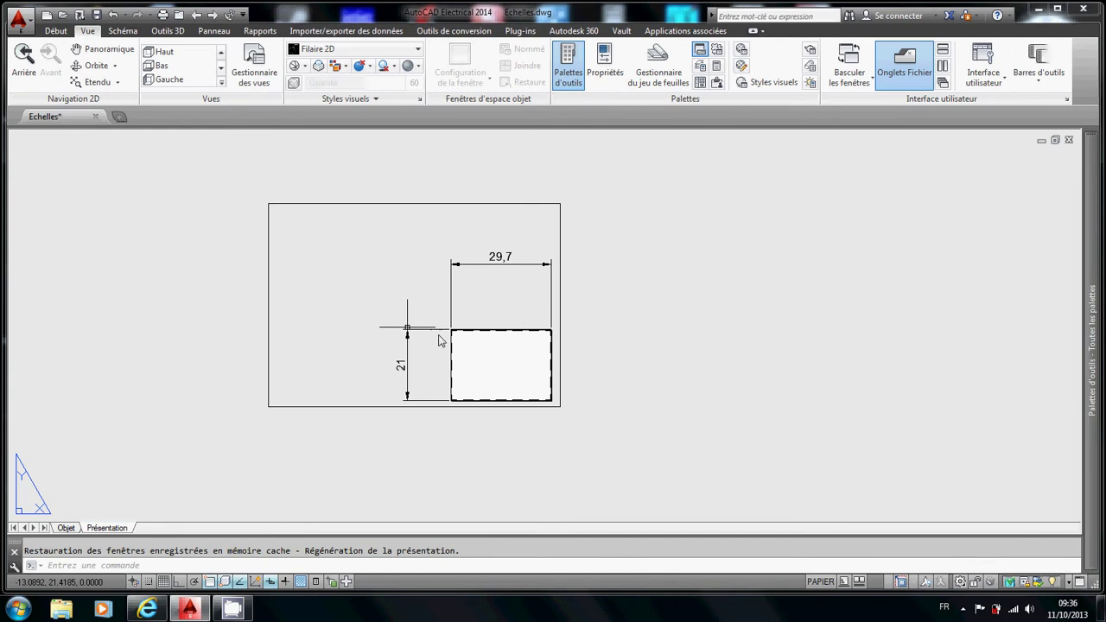
scroll(543, 332, "down", 2)
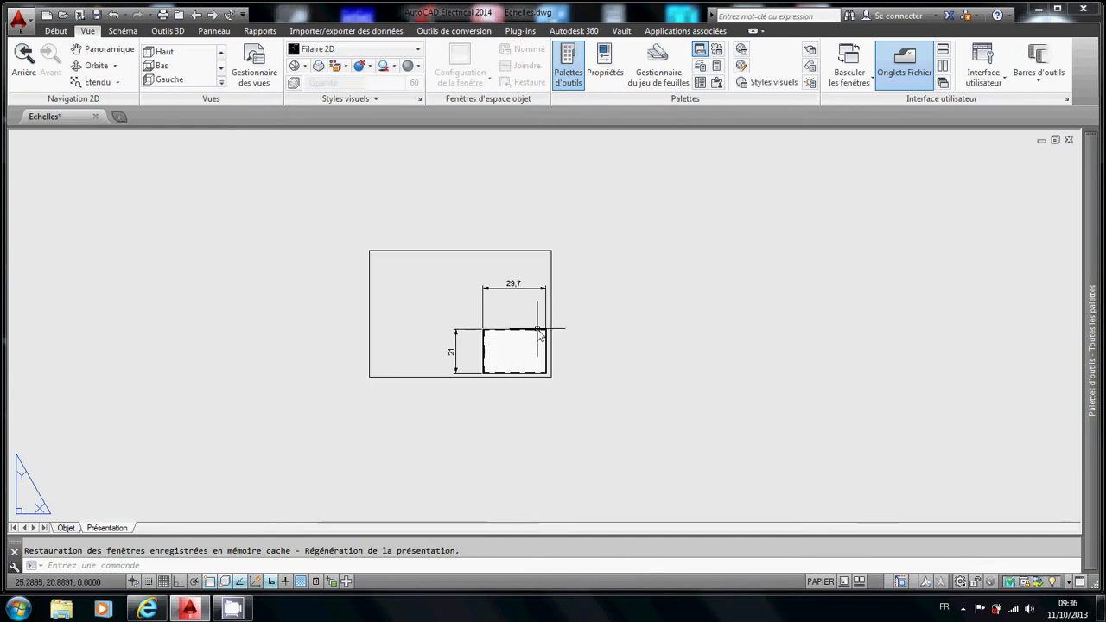
left_click(552, 314)
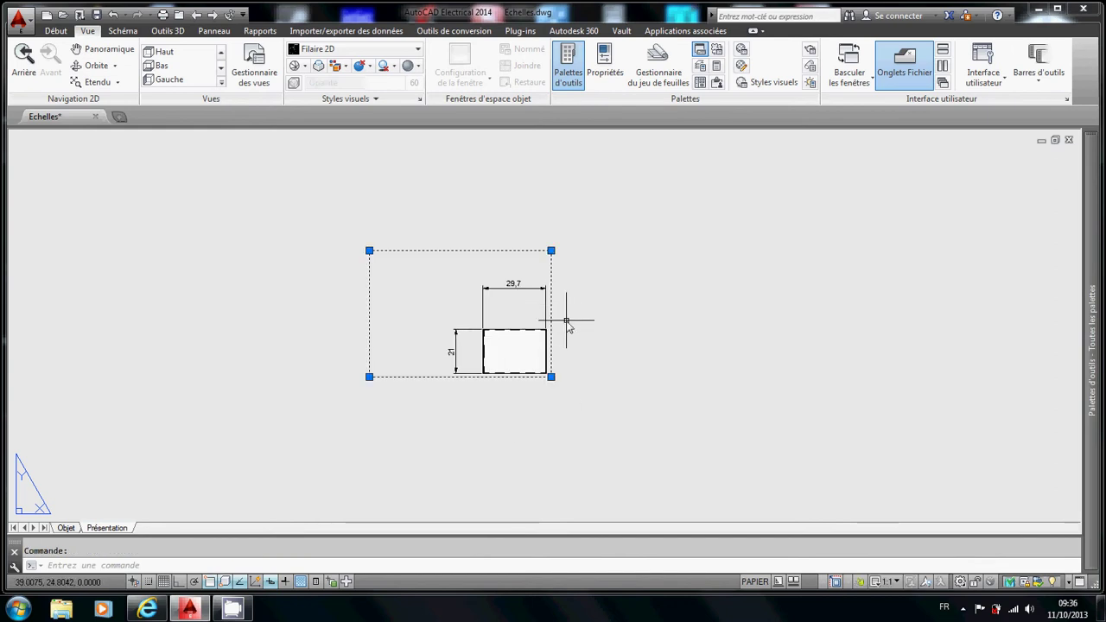
key("Delete")
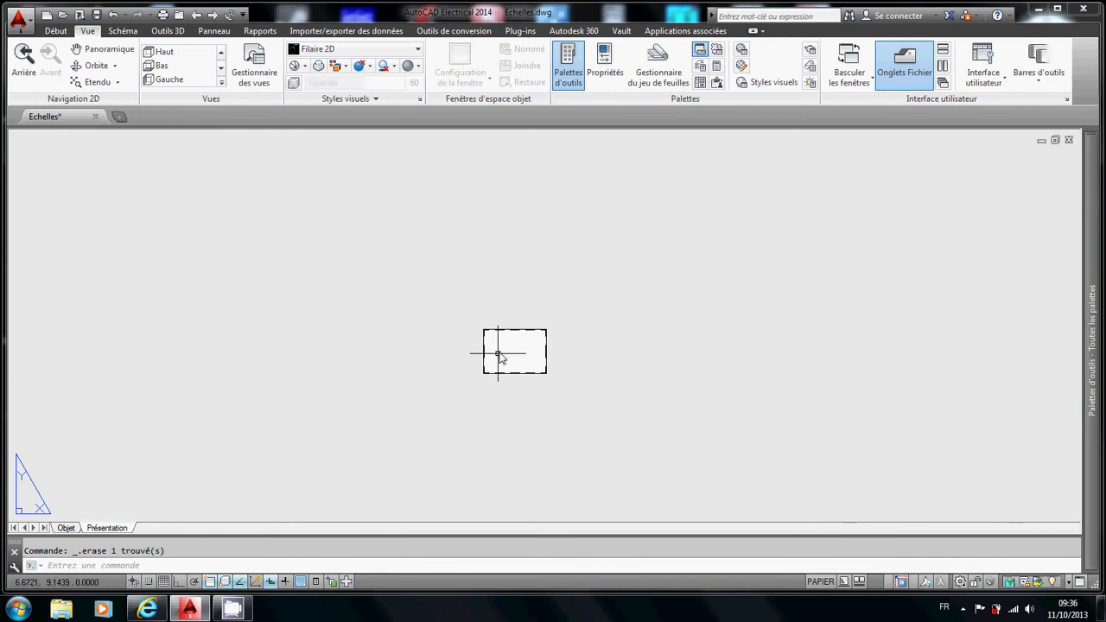
Modify the Présentation page setup to a 1:1 plot scale, with 1 mm equal to 1 unit, and close the page setup manager.
right_click(112, 528)
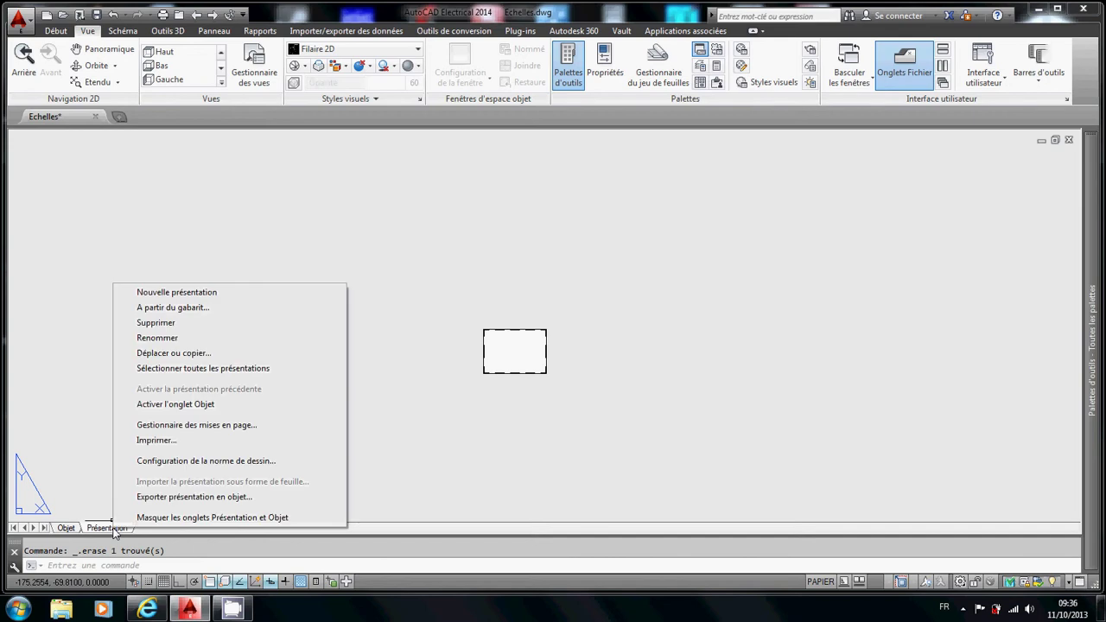
left_click(183, 425)
left_click(640, 278)
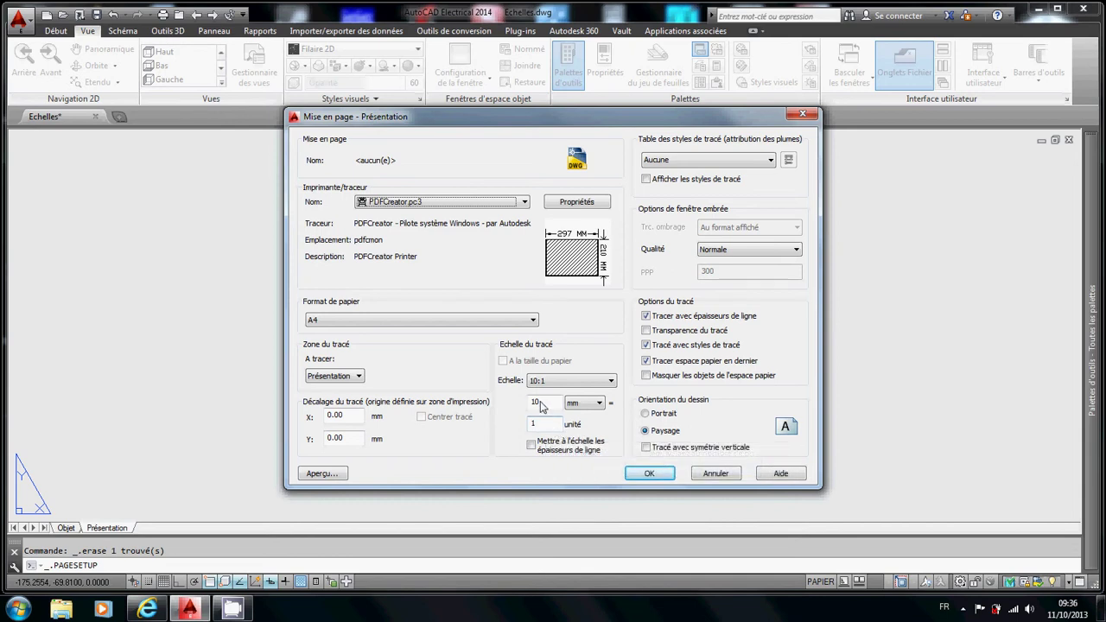
left_click_drag(543, 406, 524, 407)
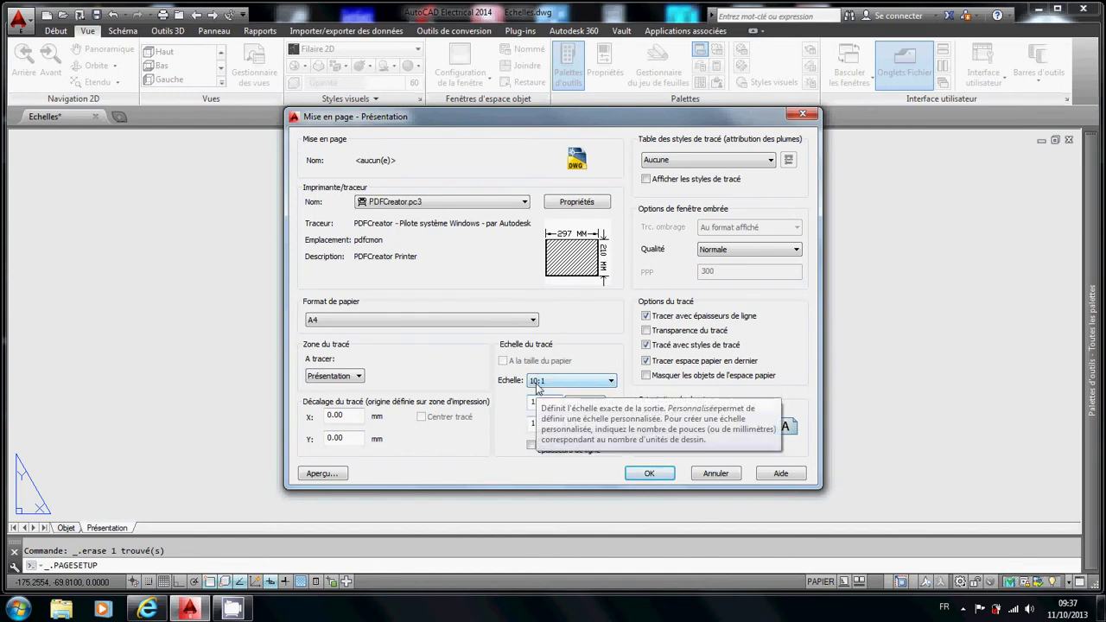
left_click(650, 474)
left_click(678, 282)
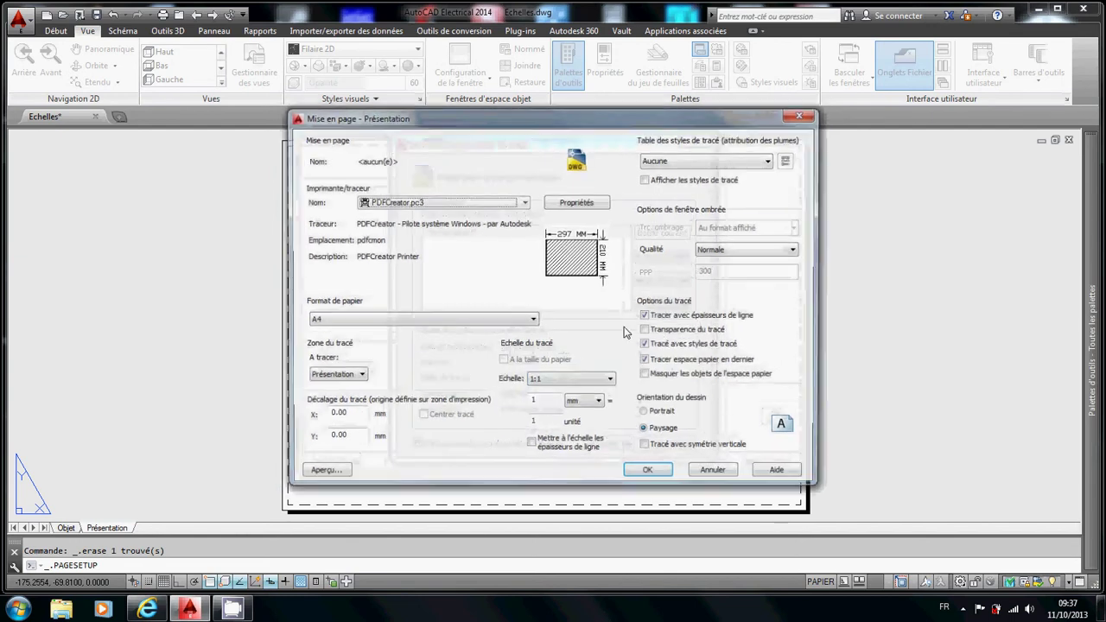
left_click(642, 476)
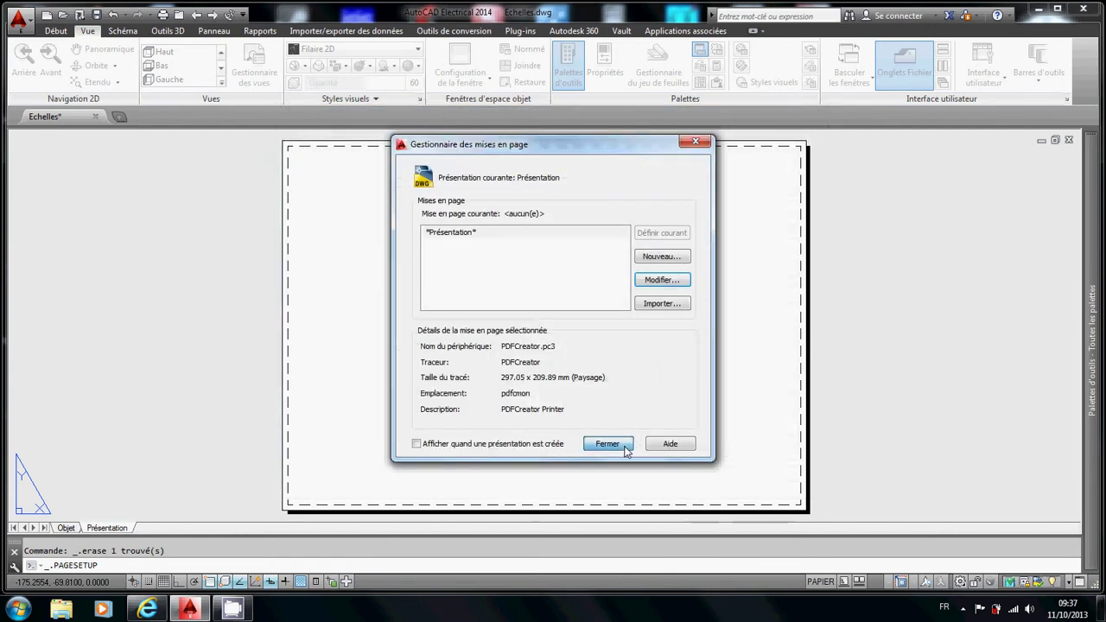
left_click(610, 444)
Look over the sheet, recheck the Présentation page setup, and close the page setup manager.
scroll(612, 346, "down", 5)
scroll(612, 346, "up", 6)
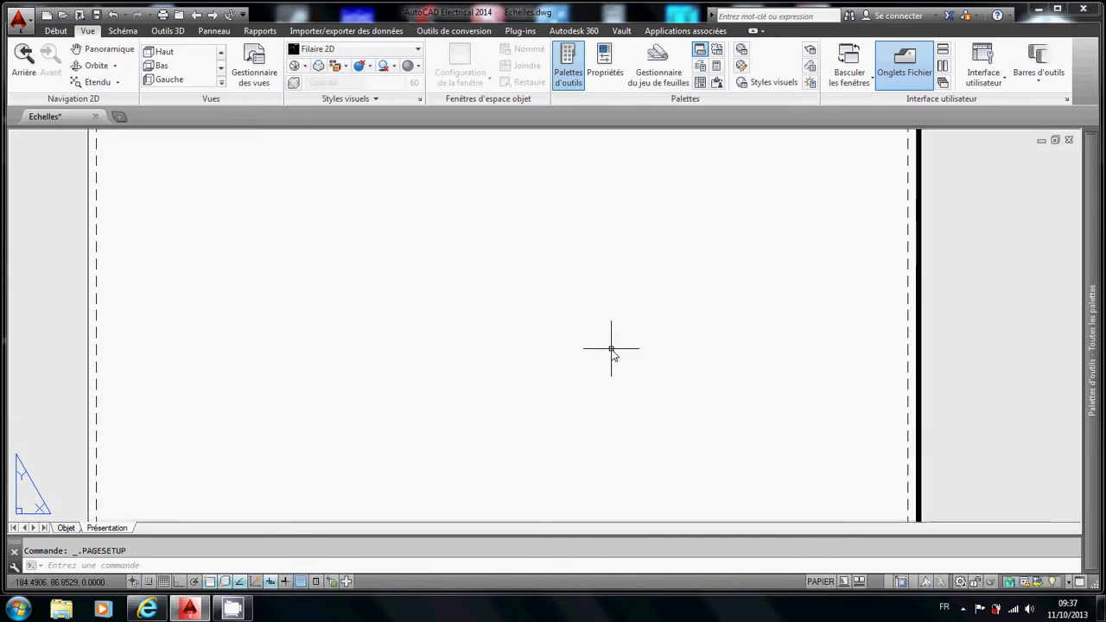
scroll(611, 346, "down", 6)
middle_click_drag(558, 345, 326, 372)
right_click(95, 527)
left_click(156, 423)
left_click(644, 280)
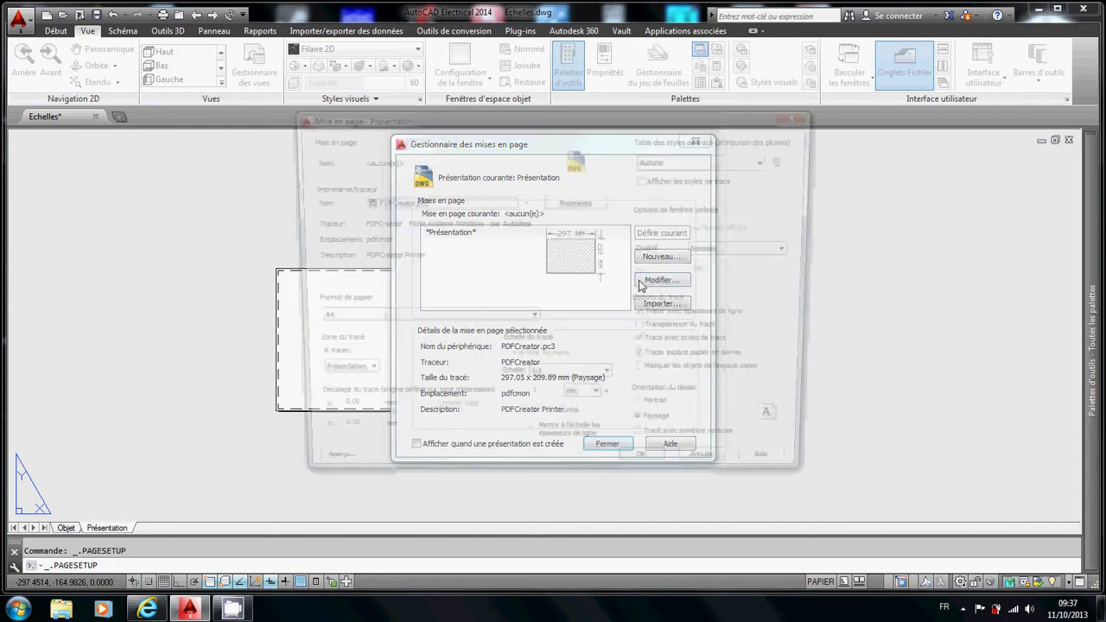
left_click(648, 473)
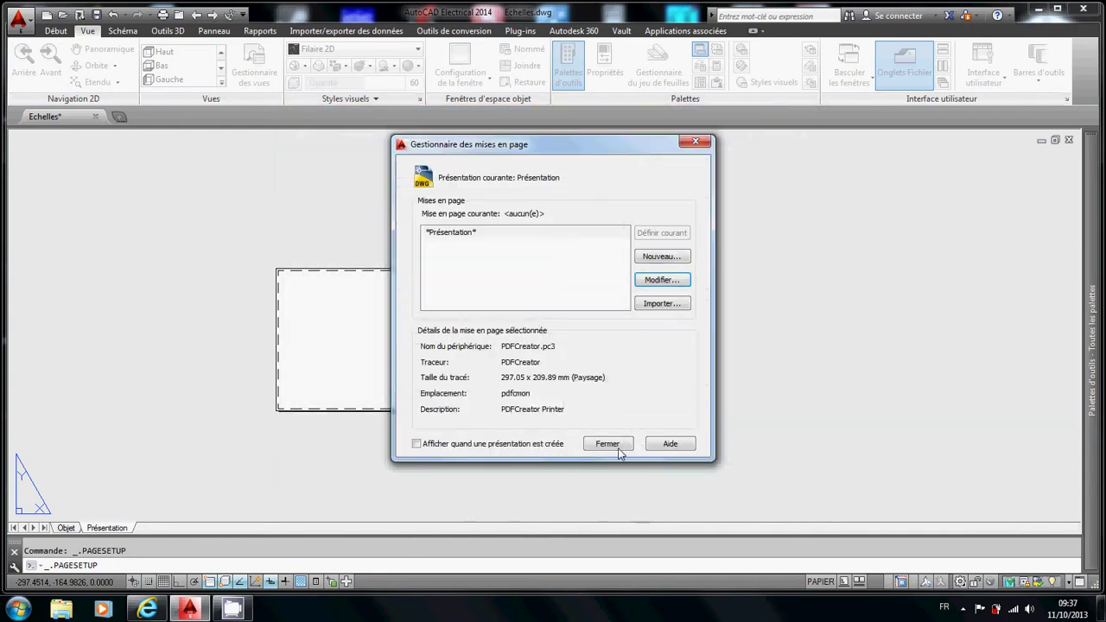
left_click(616, 445)
Display the AutoCAD Fenêtres toolbar and create a single rectangular viewport that encloses the whole sheet with a margin.
left_click(1038, 56)
mouse_move(1032, 101)
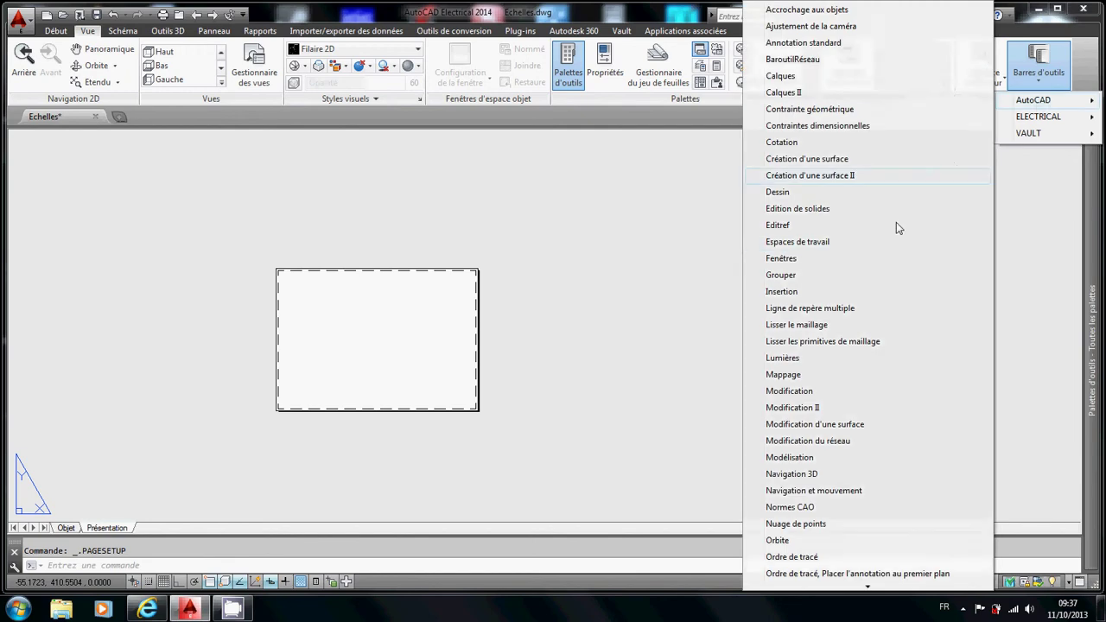
left_click(788, 261)
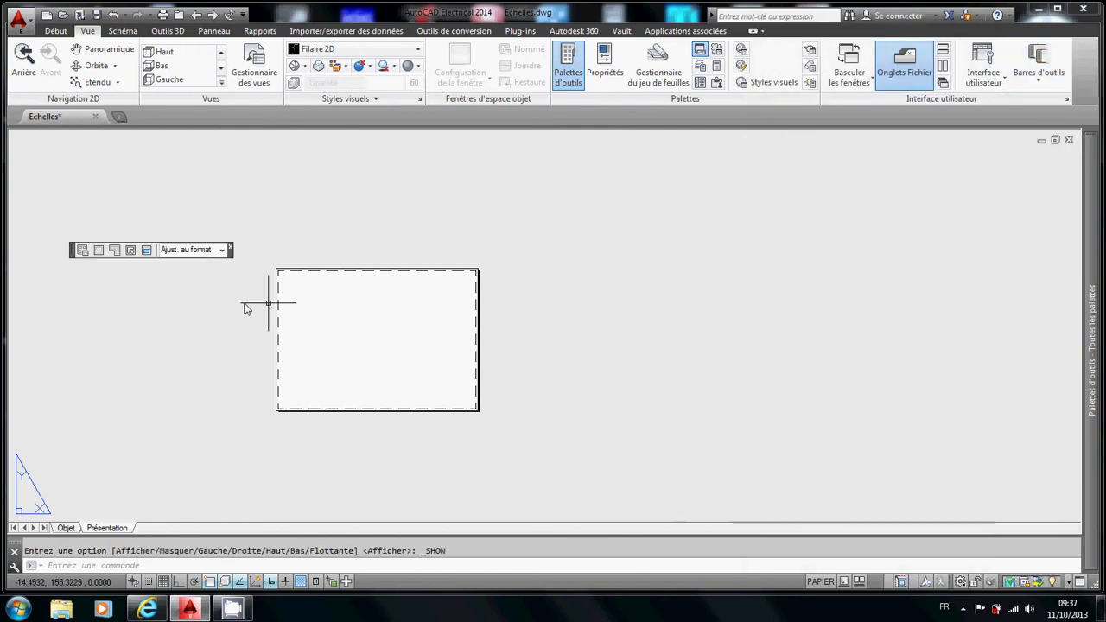
left_click(99, 252)
left_click(84, 197)
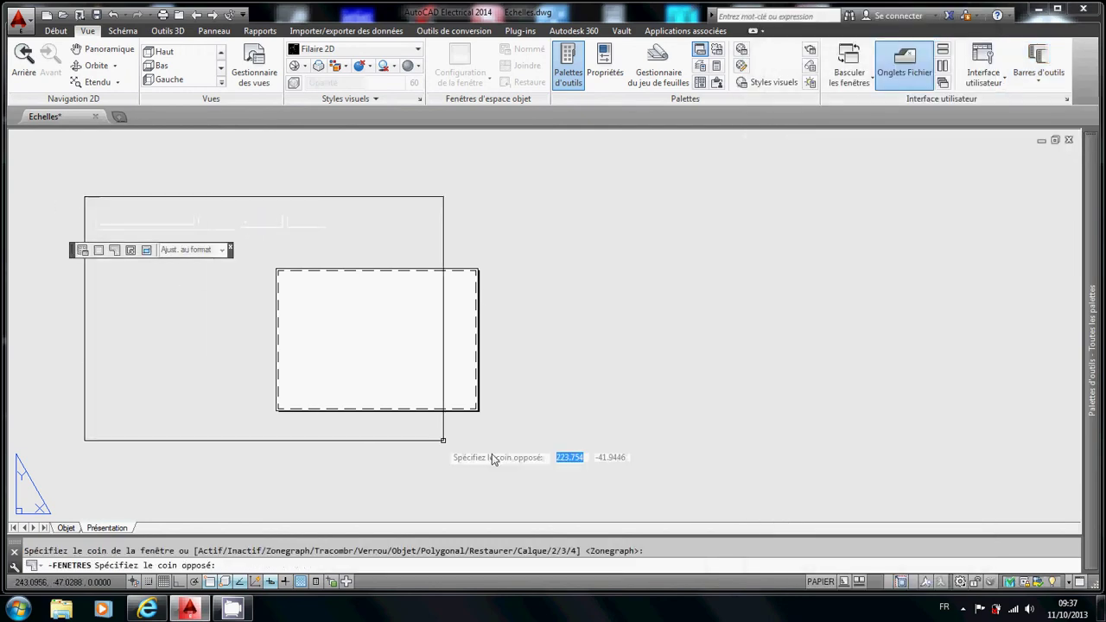
left_click(548, 448)
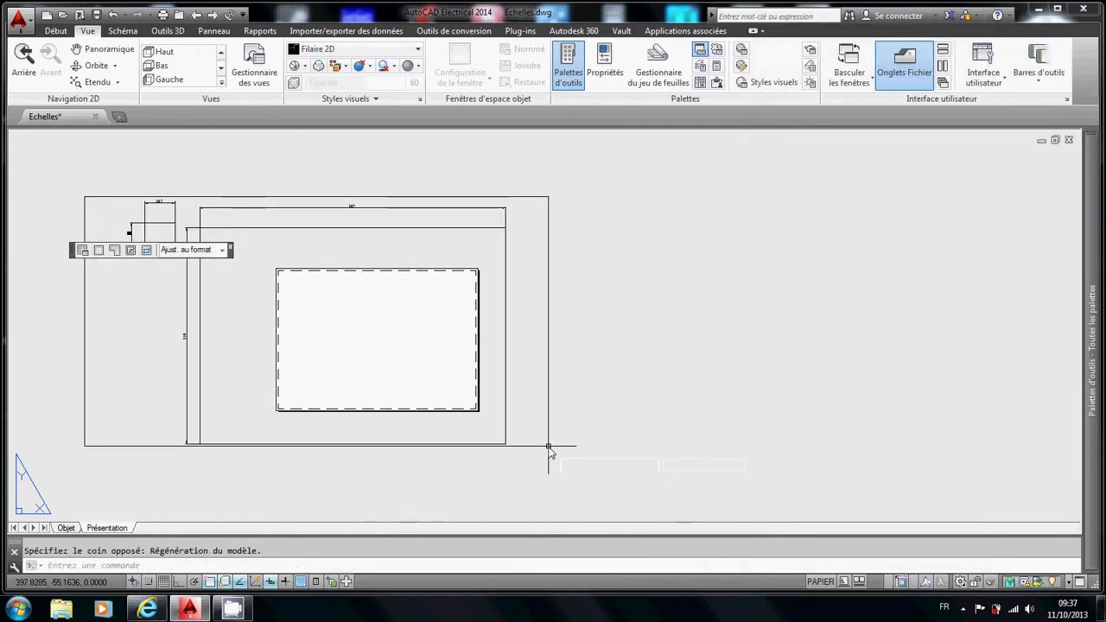
Set the new viewport's scale to 1:1, align the large rectangle with the sheet's edges, and return to paper space.
double_click(402, 367)
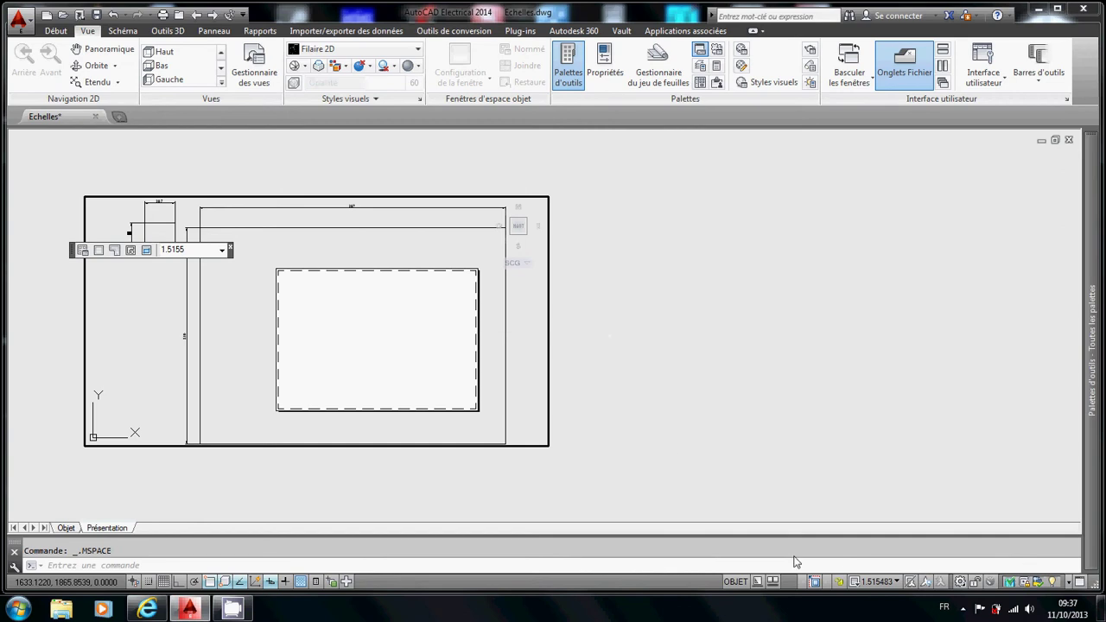
left_click(874, 581)
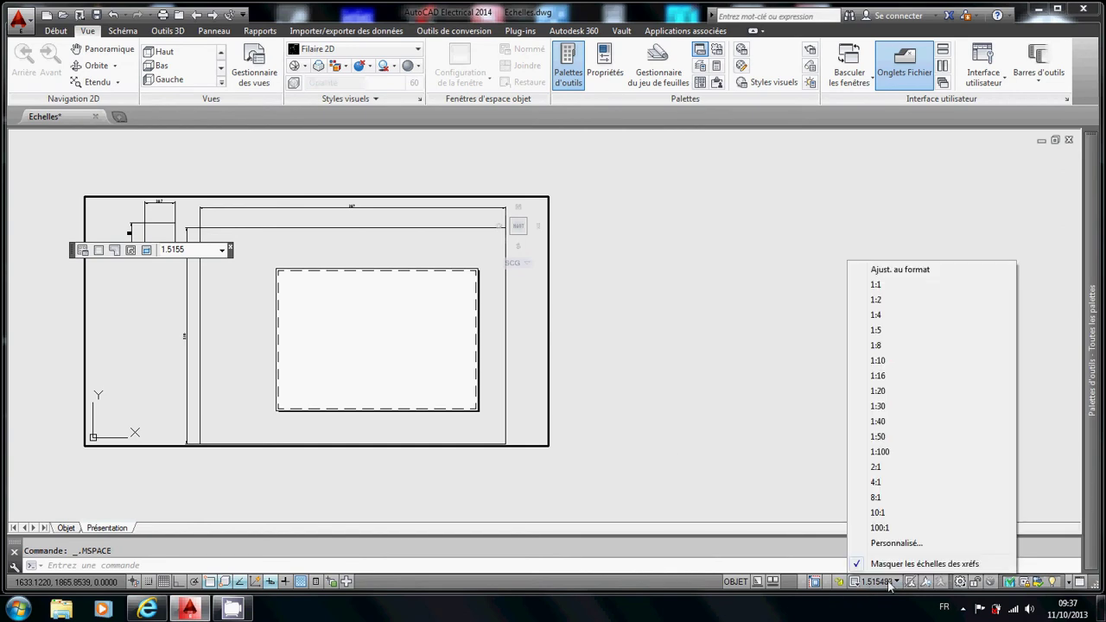
left_click(882, 287)
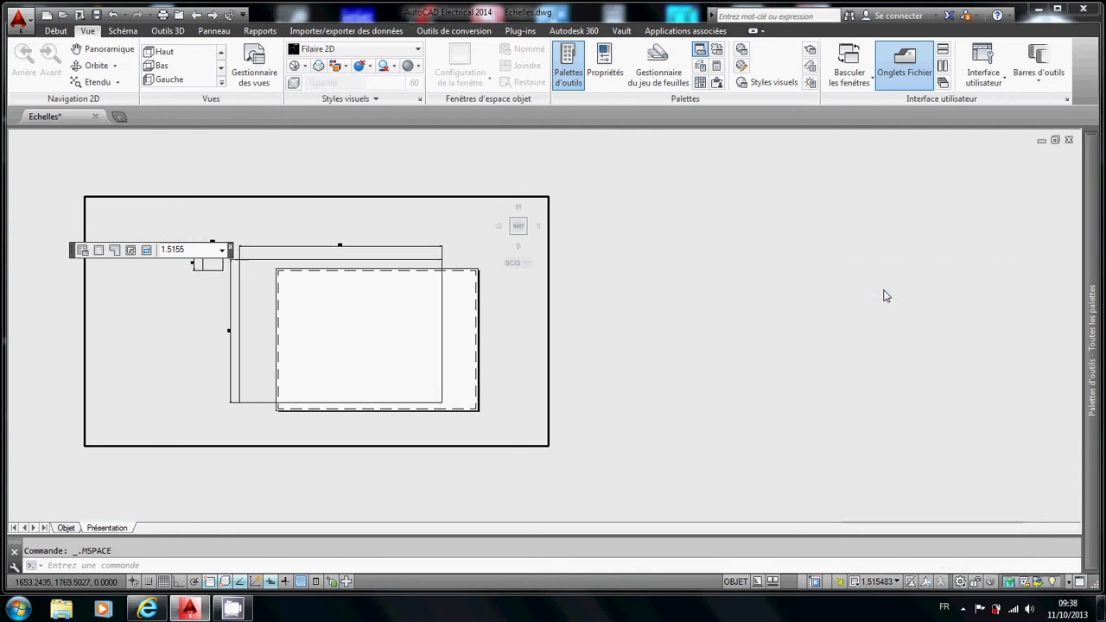
middle_click_drag(363, 345, 380, 343)
double_click(633, 387)
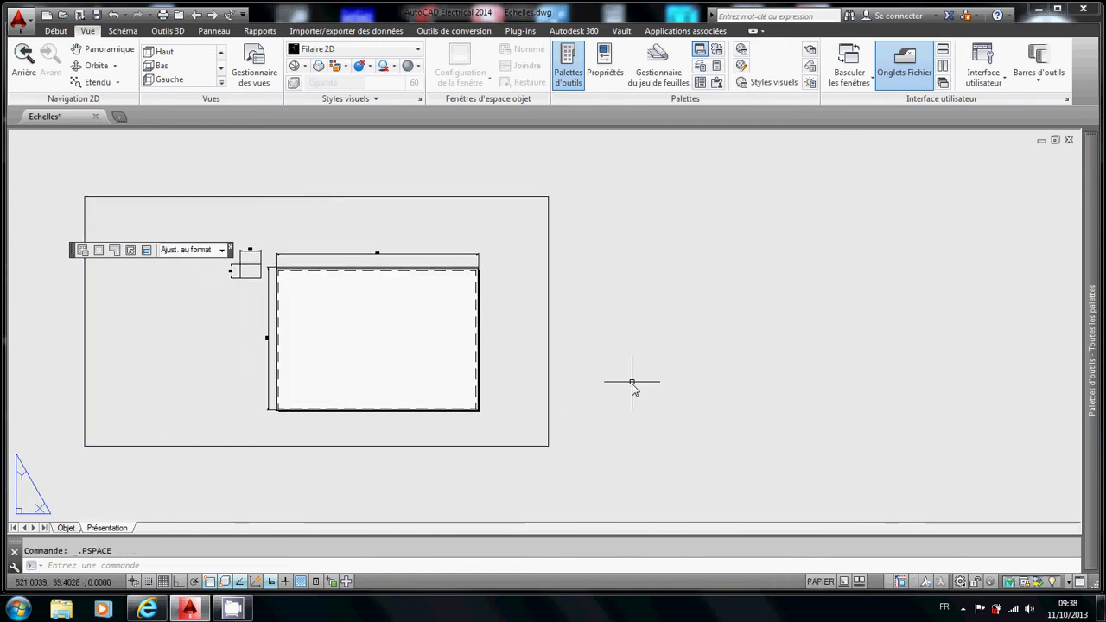
Stretch the viewport's lower-right corner inward to just outside the sheet's lower-right corner.
left_click(548, 446)
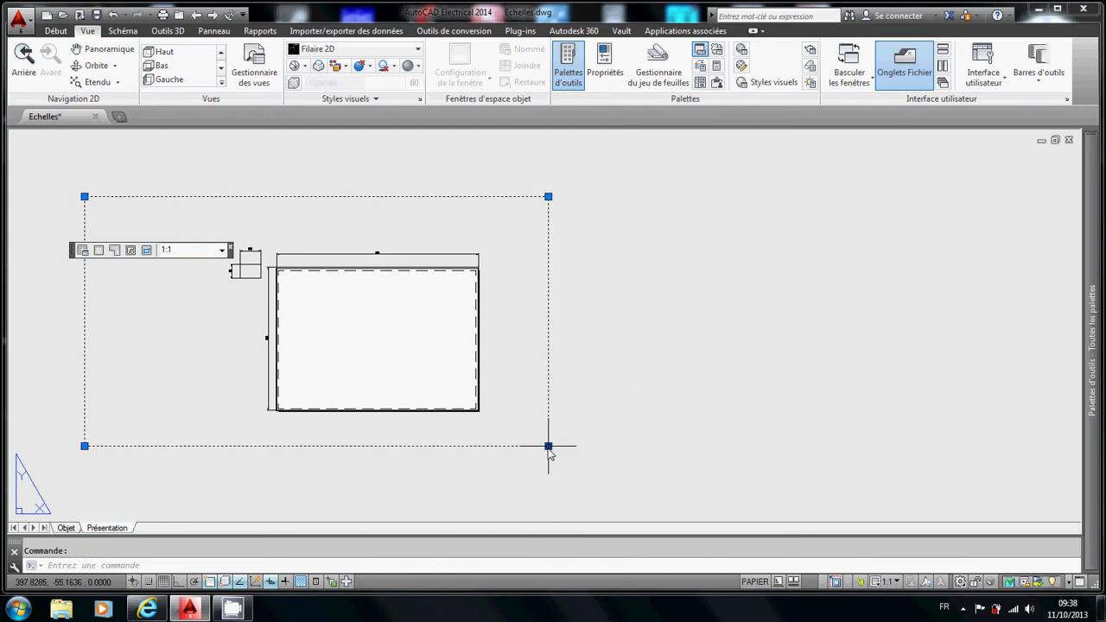
left_click(548, 445)
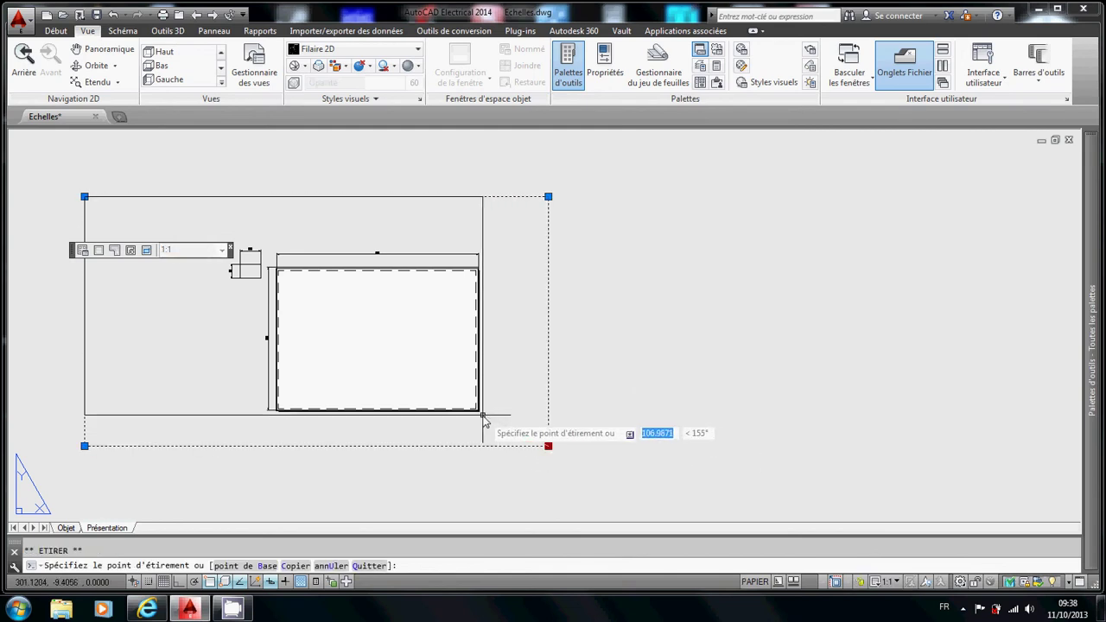
left_click(483, 415)
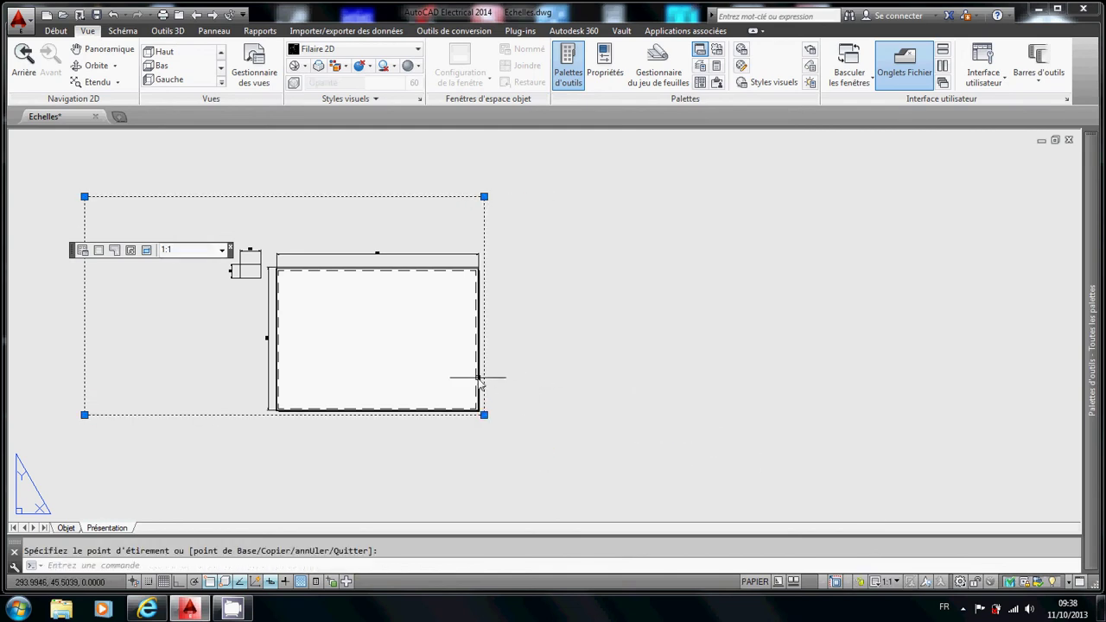
Realign the large rectangle with the sheet's edges inside the viewport, and return to paper space.
left_click(548, 377)
scroll(549, 378, "up", 4)
middle_click_drag(482, 347, 642, 501)
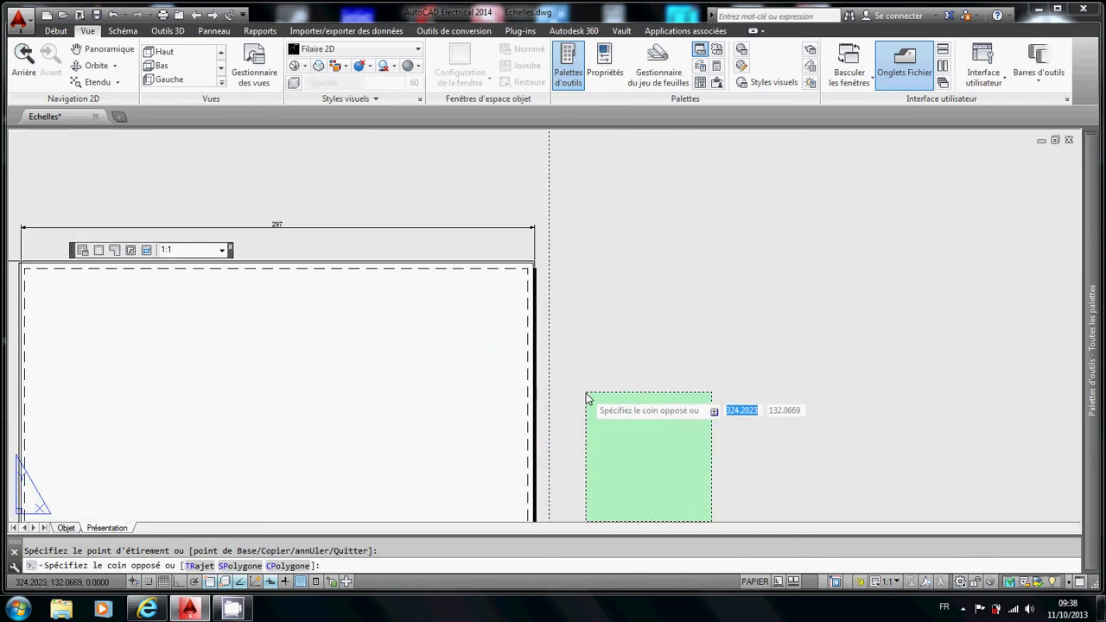
key("Escape")
double_click(437, 389)
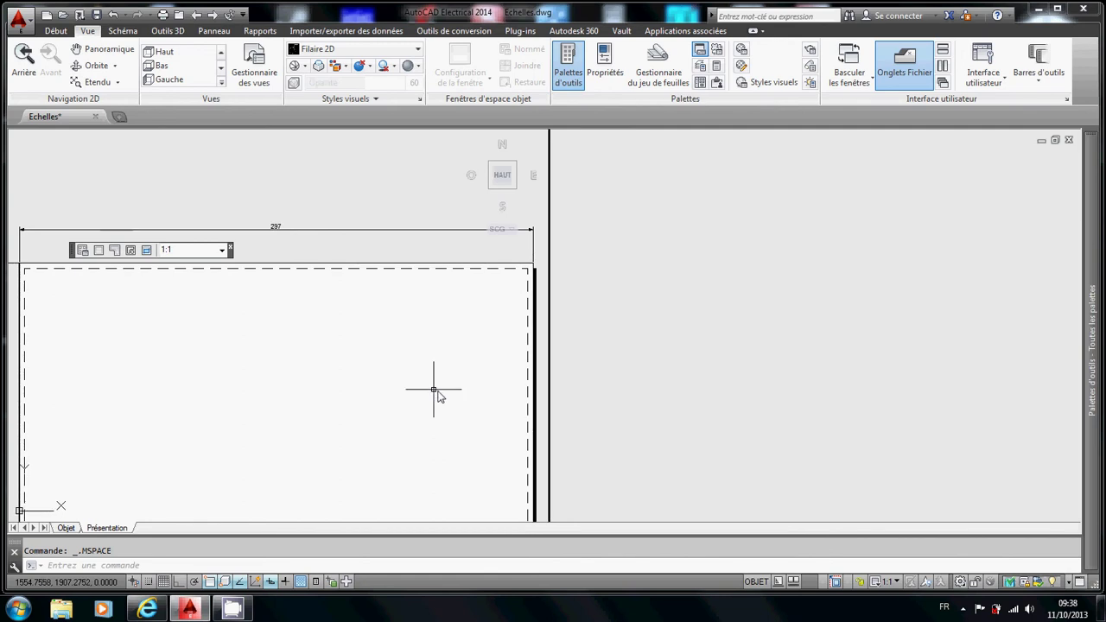
double_click(639, 388)
middle_click_drag(403, 395, 481, 303)
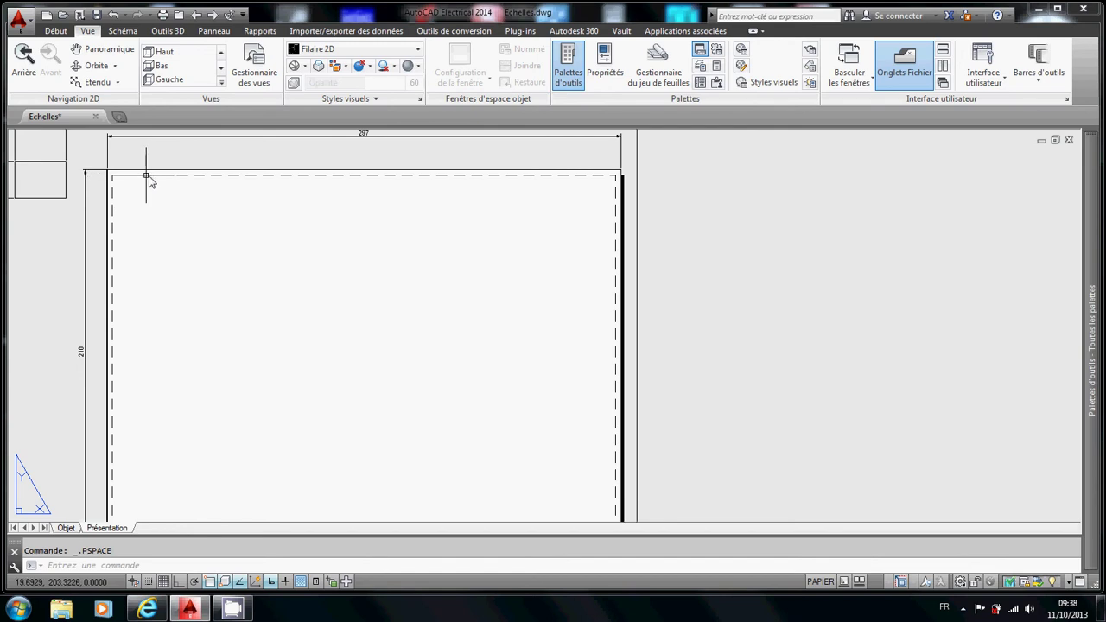
In model space, draw a rectangle about 287 by 200 mm inside the large one, leaving an even margin.
left_click(67, 528)
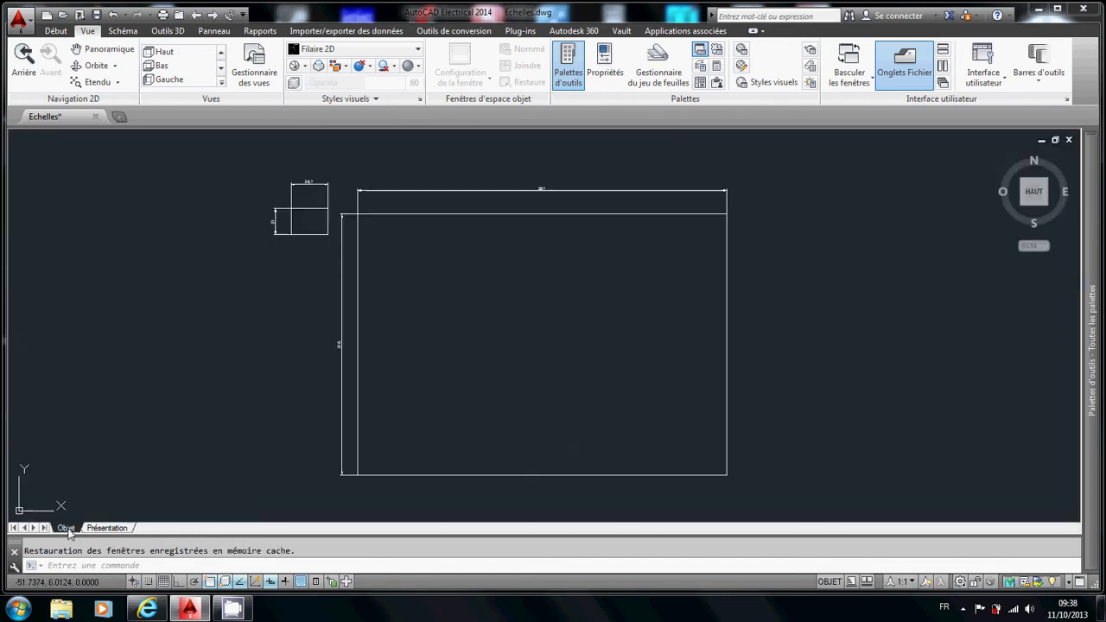
left_click(59, 31)
left_click(149, 50)
scroll(345, 242, "up", 4)
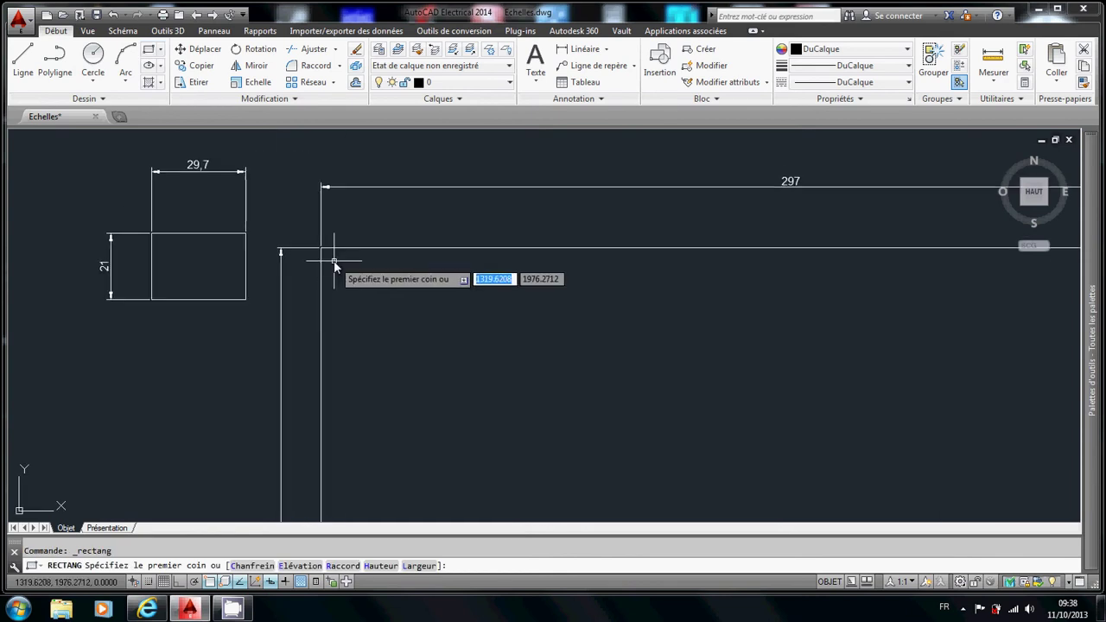
left_click(333, 261)
middle_click_drag(607, 434, 477, 217)
scroll(721, 370, "down", 5)
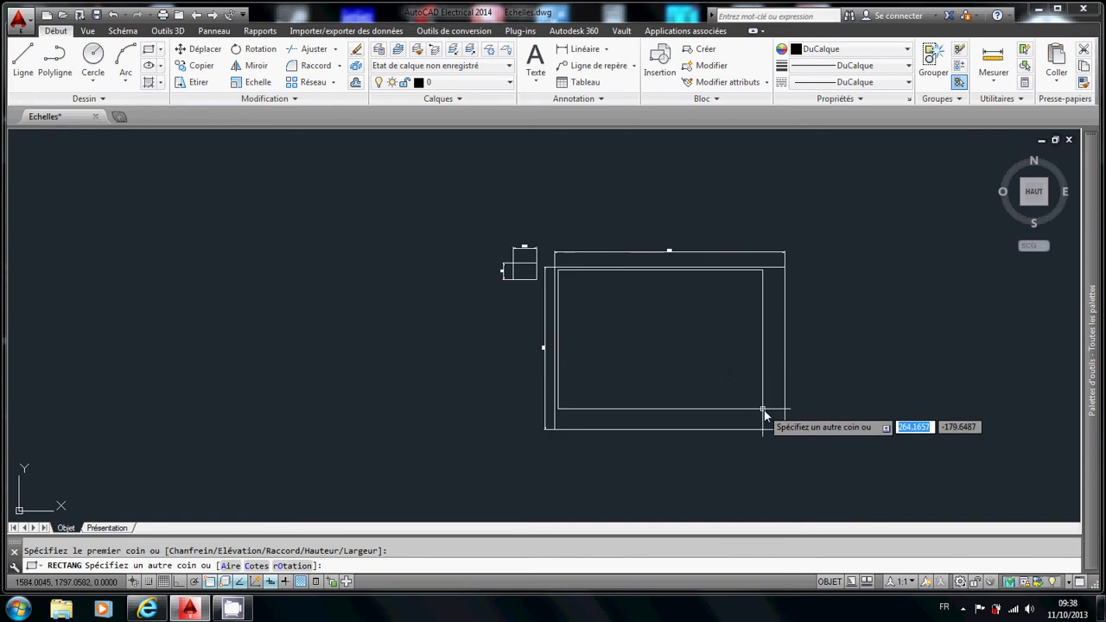
scroll(777, 423, "up", 2)
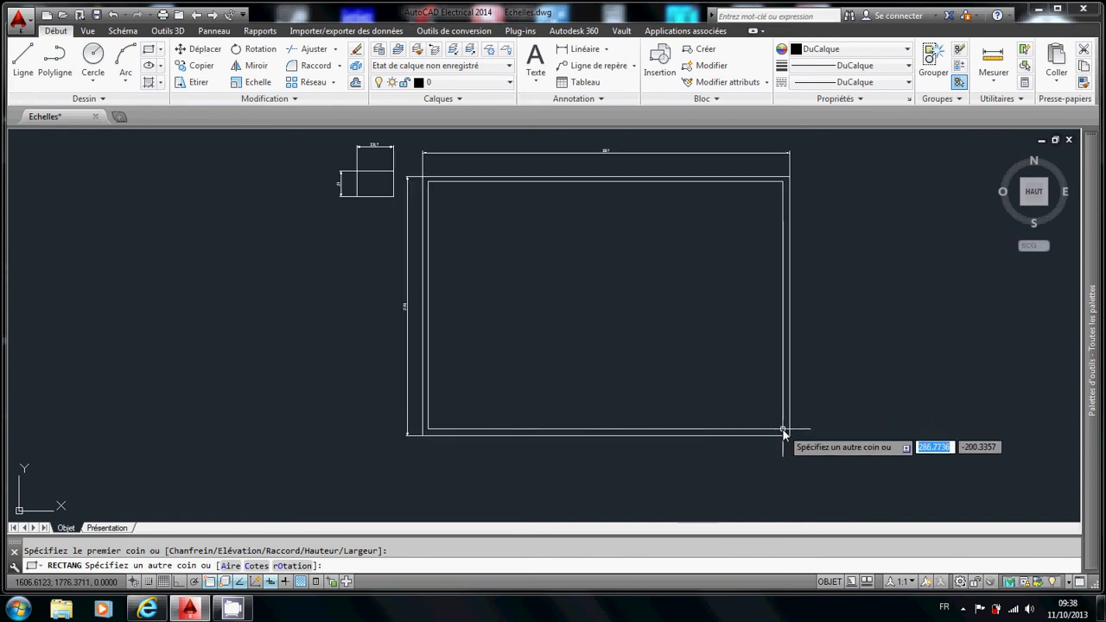
left_click(783, 432)
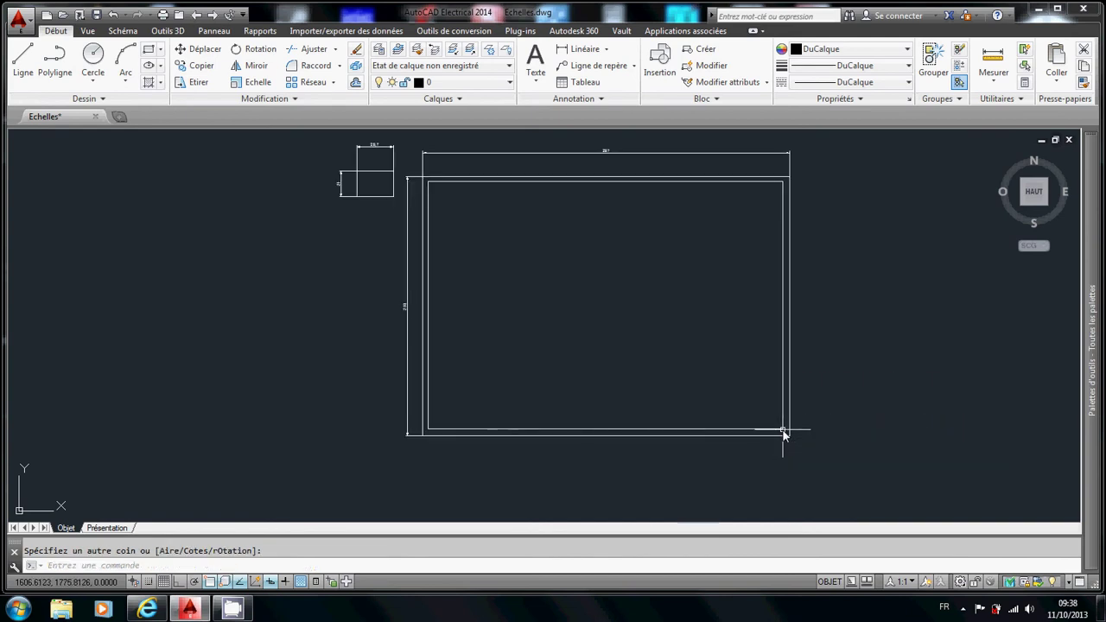
In the Présentation layout, align the drawing in the viewport so the inner rectangle lies within the dashed printable area, and return to paper space.
left_click(109, 528)
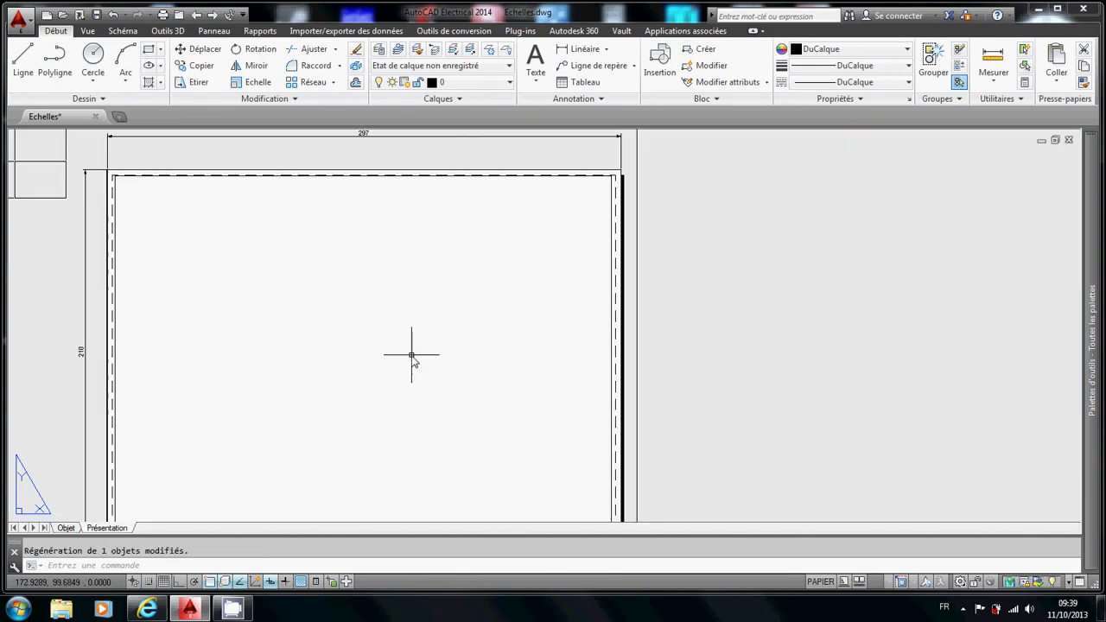
left_click(741, 362)
scroll(635, 368, "down", 2)
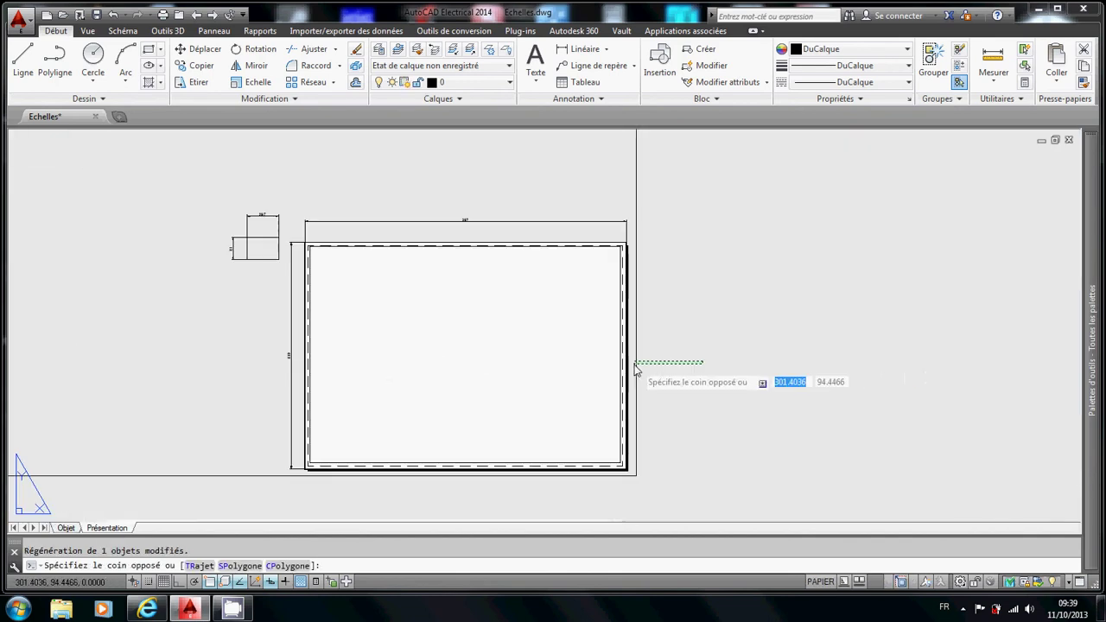
key("Escape")
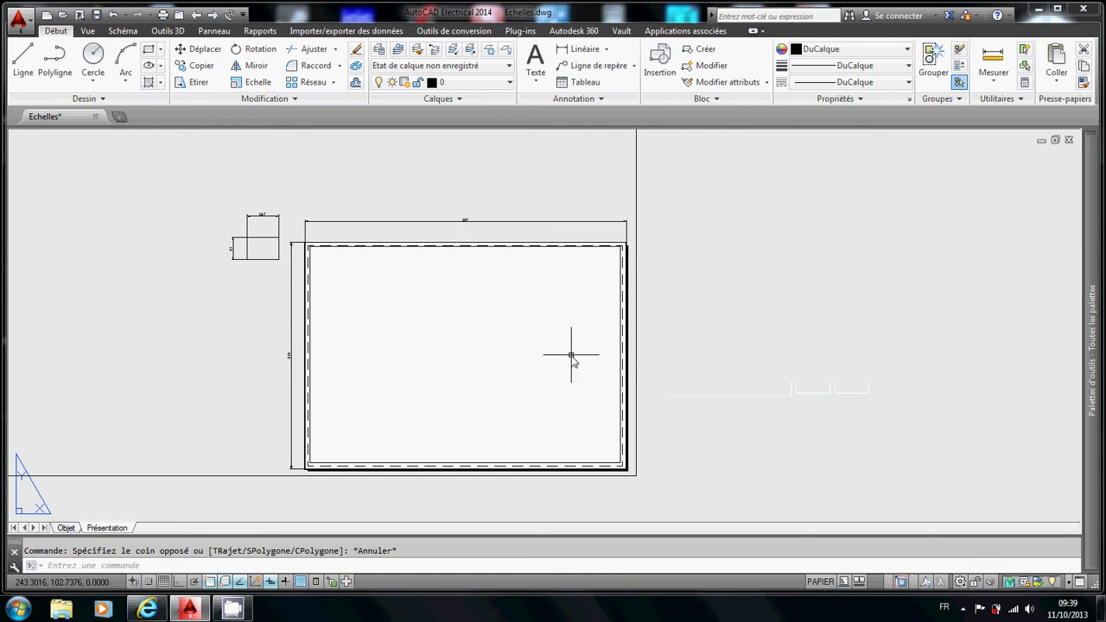
double_click(566, 364)
middle_click_drag(543, 361, 541, 364)
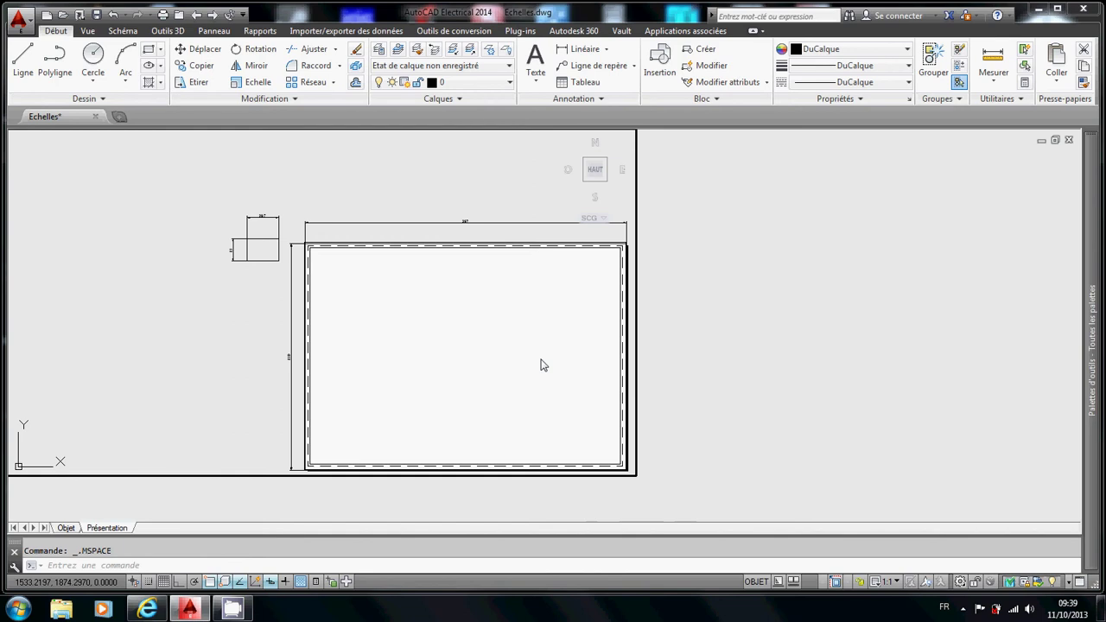
double_click(788, 346)
scroll(510, 338, "up", 2)
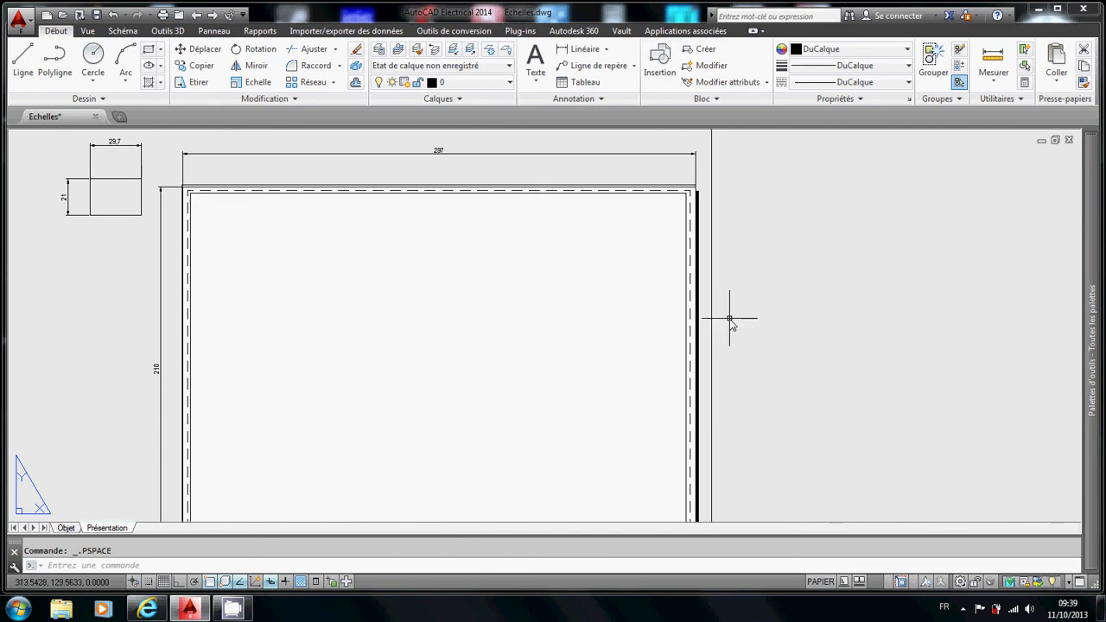
Preview the plot of the layout to check the inner rectangle's border, and leave the plot dialog without printing.
scroll(777, 357, "down", 2)
scroll(776, 358, "up", 2)
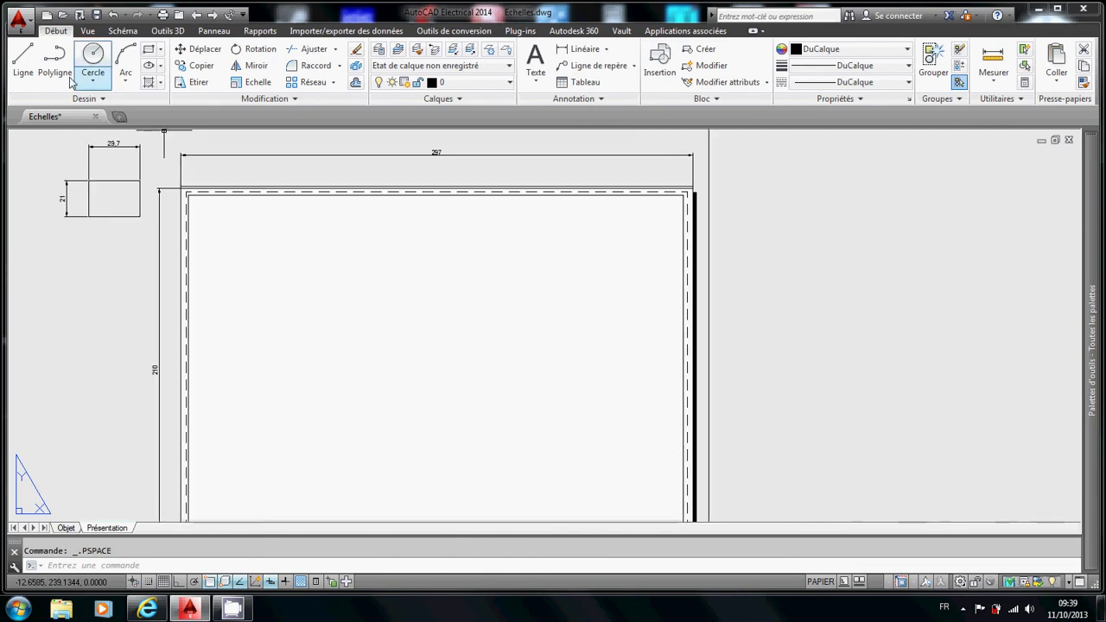
left_click(17, 18)
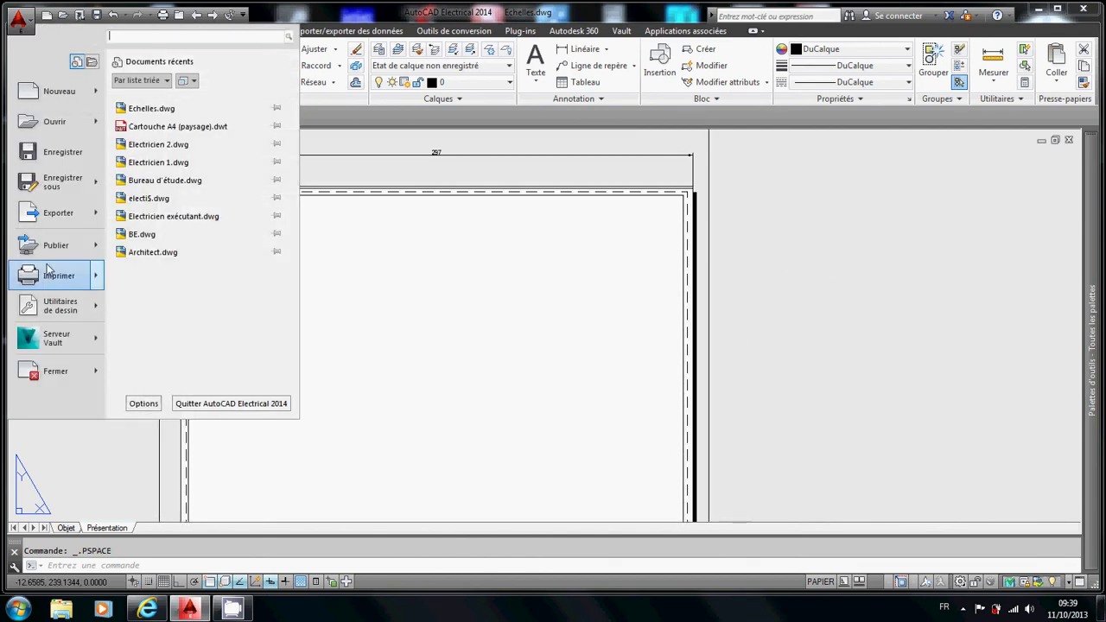
left_click(67, 285)
left_click(414, 457)
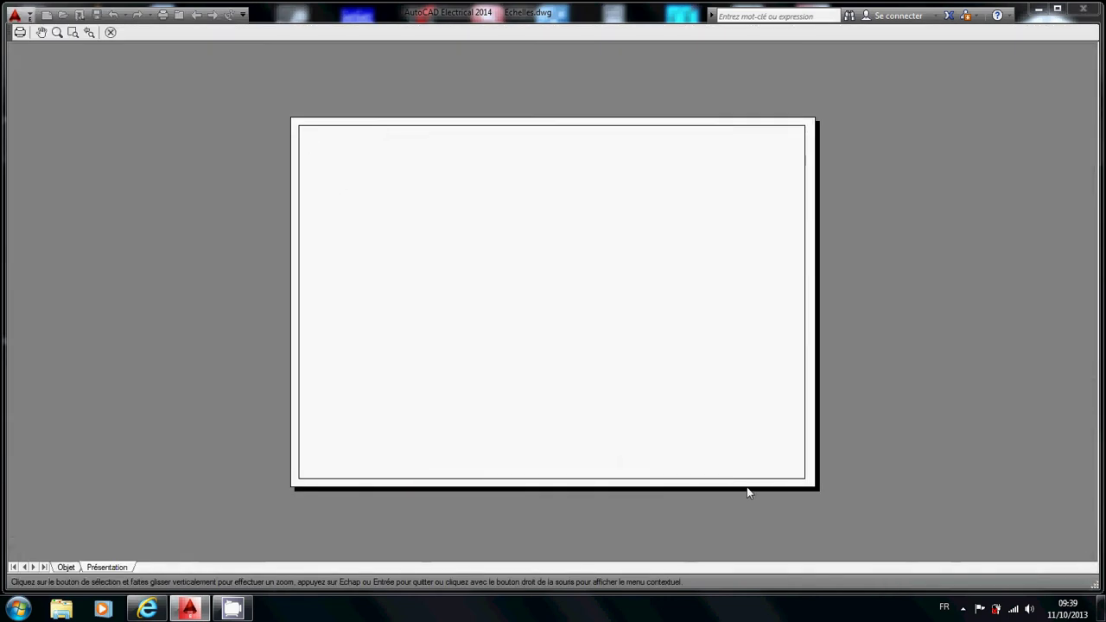
left_click(111, 32)
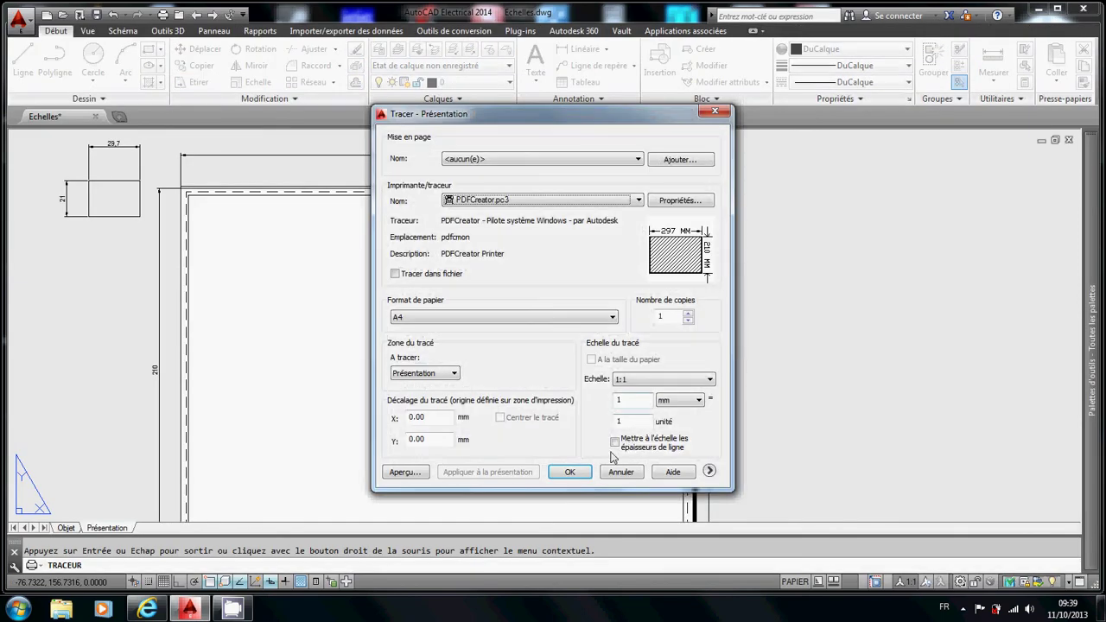
left_click(620, 477)
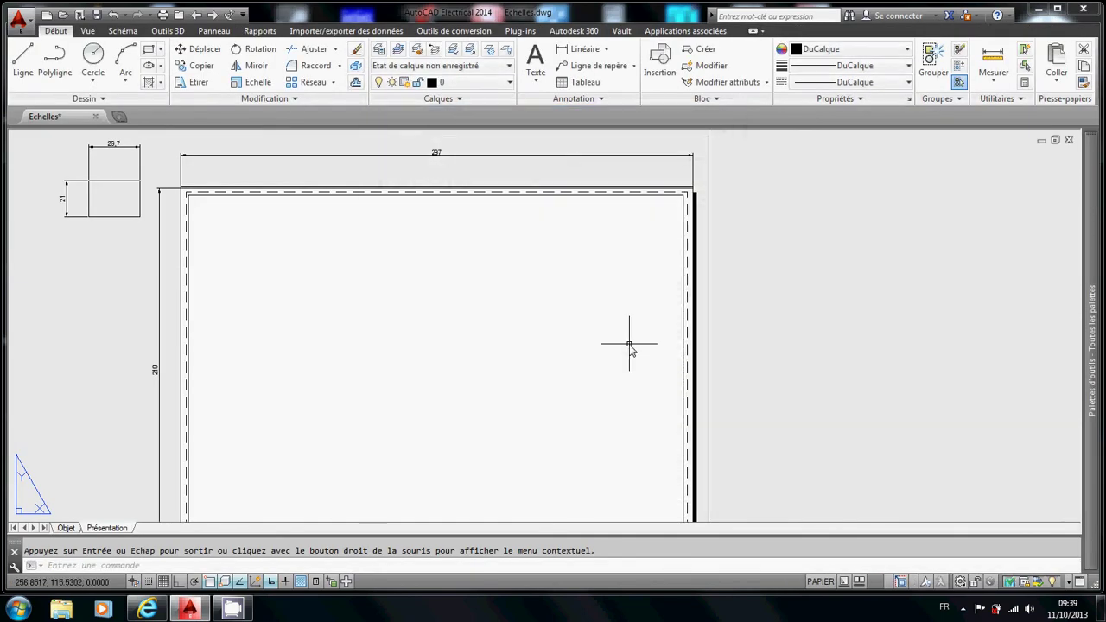
Activate the viewport and shift the drawing so the inner rectangle's upper edge falls just outside the dashed printable area.
double_click(629, 345)
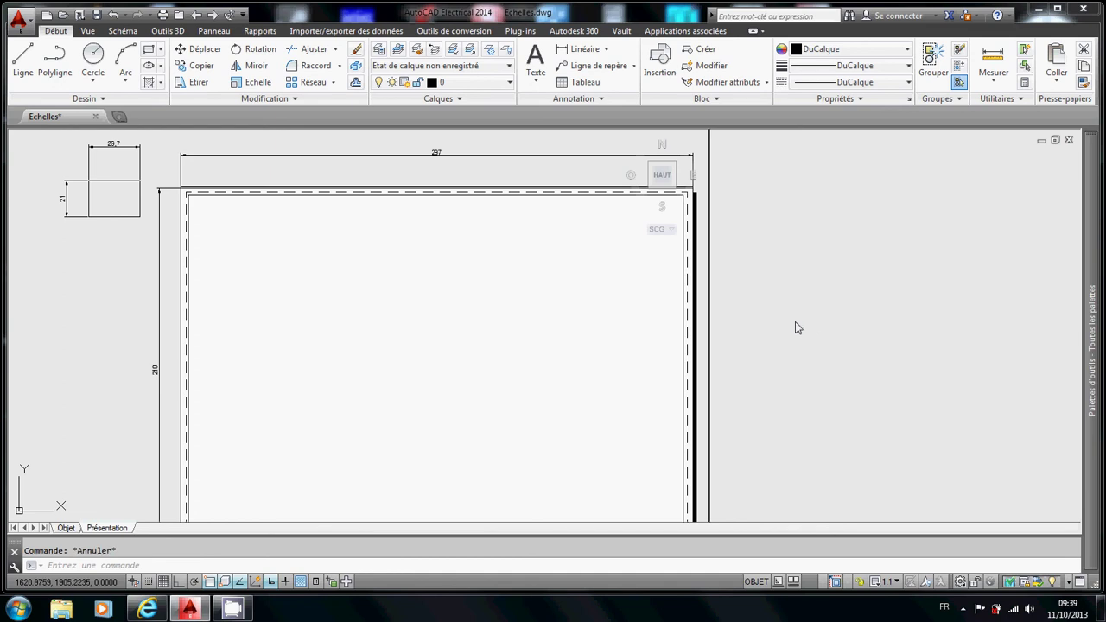
middle_click_drag(695, 327, 650, 343)
middle_click_drag(691, 315, 697, 318)
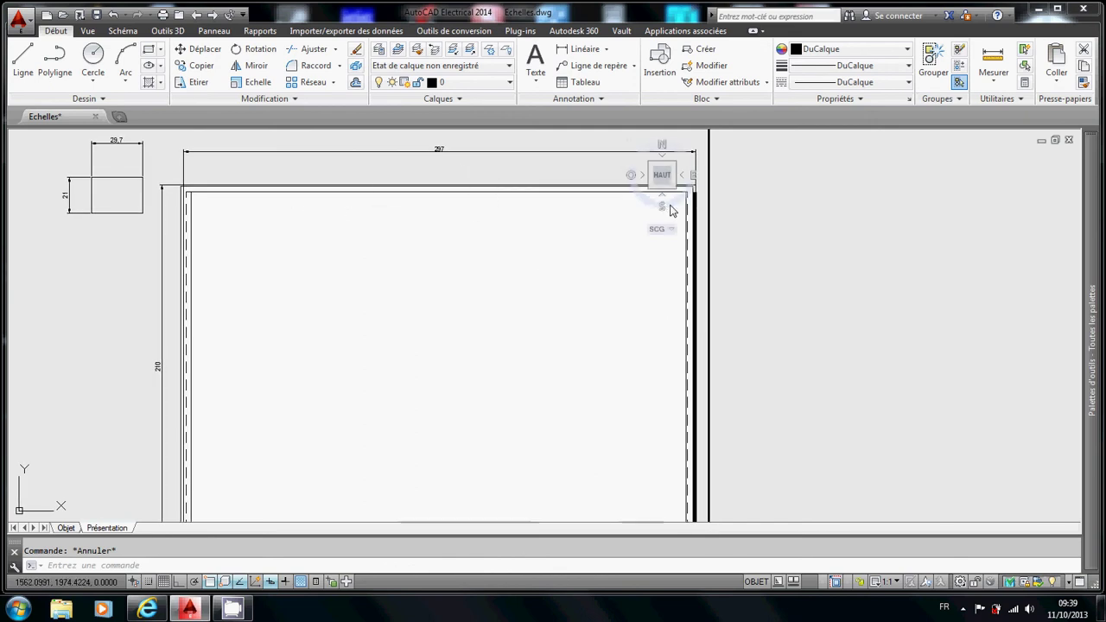
Preview the plot again with the shifted drawing to check its upper edge, and cancel plotting.
left_click(32, 29)
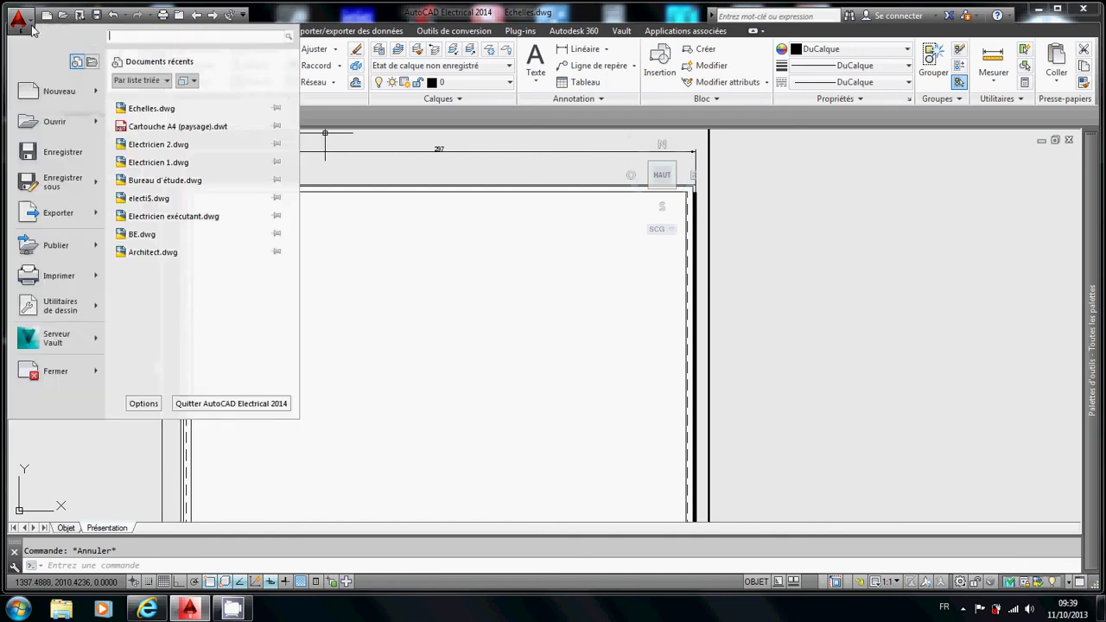
left_click(626, 208)
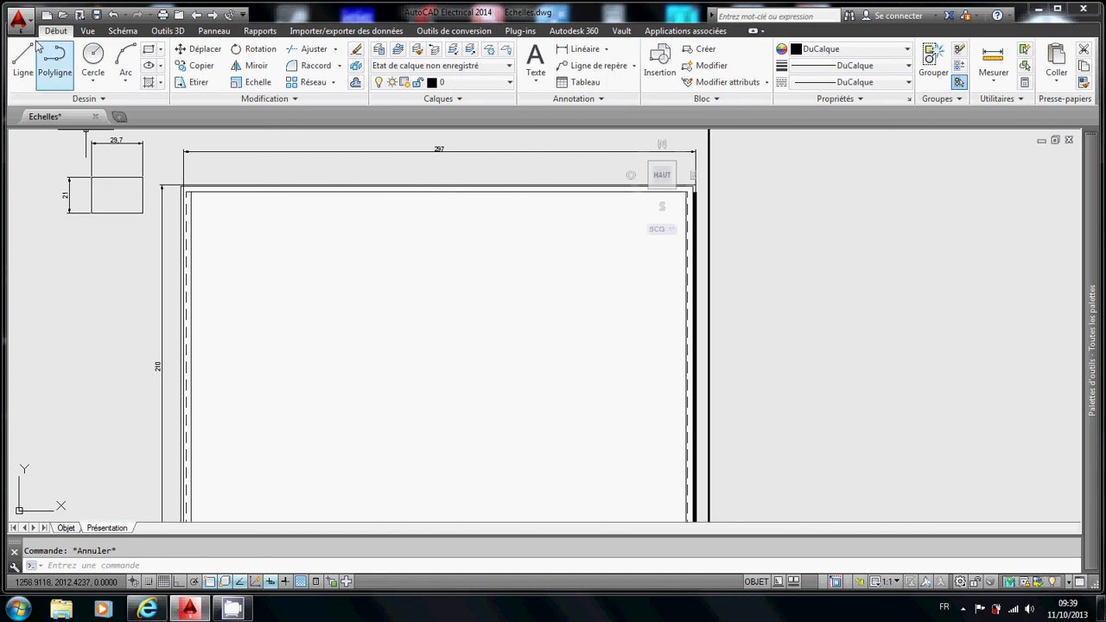
left_click(17, 17)
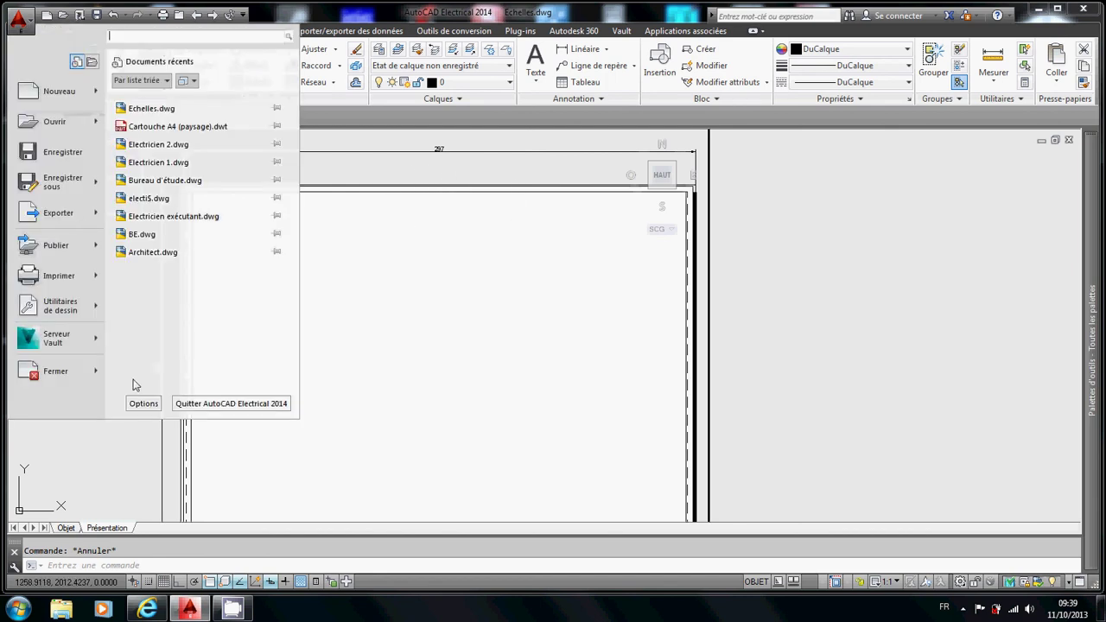
left_click(41, 276)
left_click(425, 473)
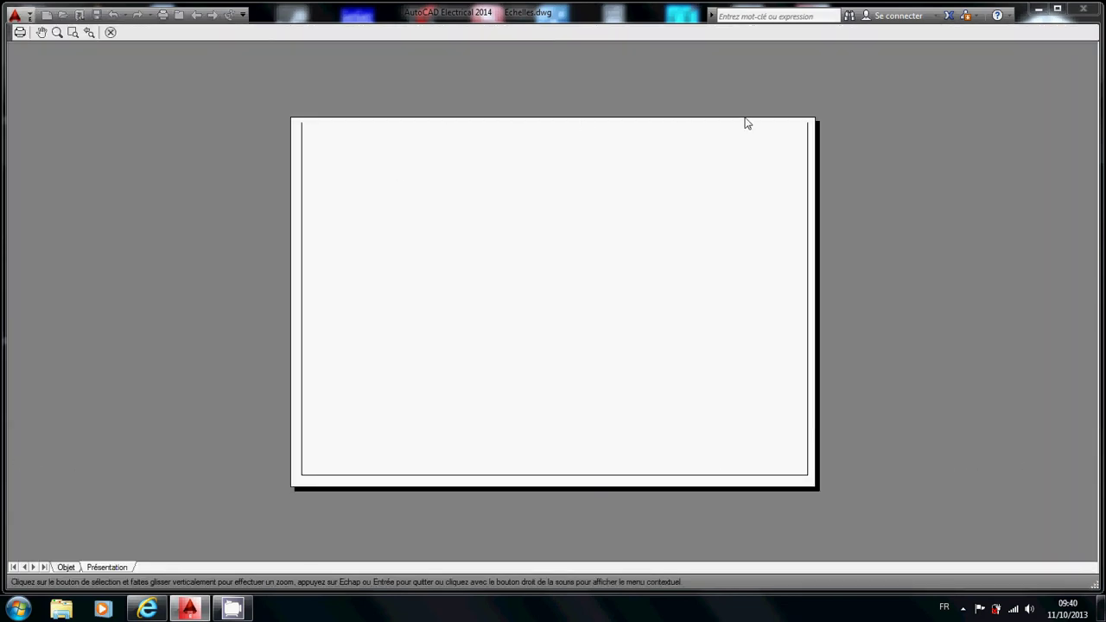
left_click(111, 32)
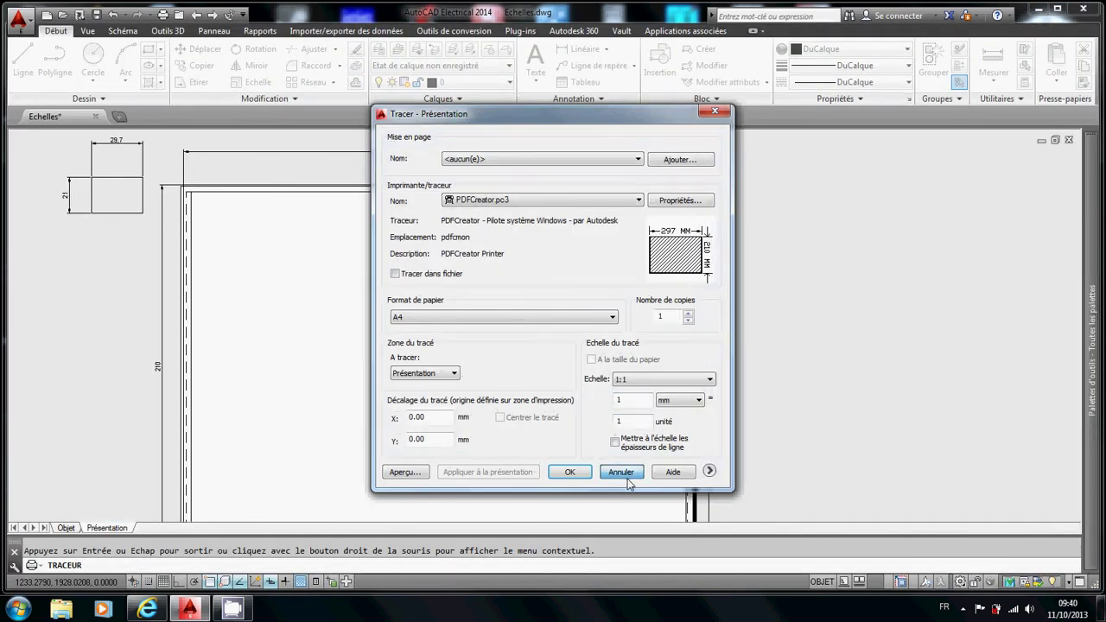
left_click(626, 470)
Adjust the drawing inside the viewport so the inner rectangle's upper edge meets the dashed printable limit, and return to paper space.
scroll(757, 249, "up", 4)
scroll(758, 251, "down", 4)
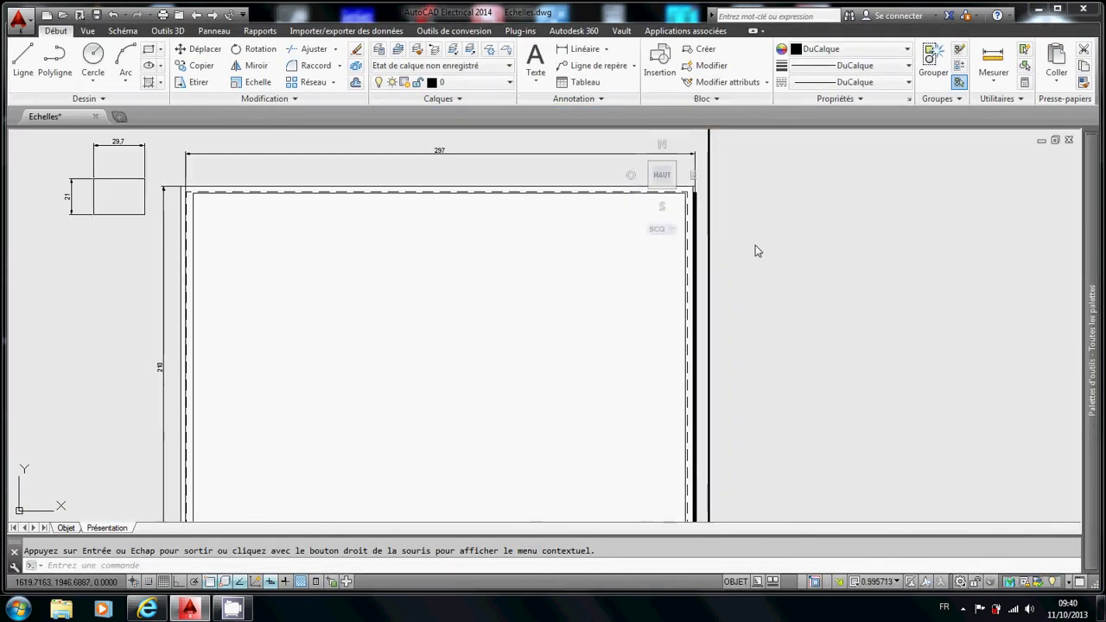
scroll(757, 251, "up", 2)
scroll(755, 246, "down", 2)
middle_click_drag(540, 294, 538, 294)
double_click(797, 290)
Examine the inner rectangle's upper-right corner closely against the dashed printable-area line.
scroll(773, 383, "up", 3)
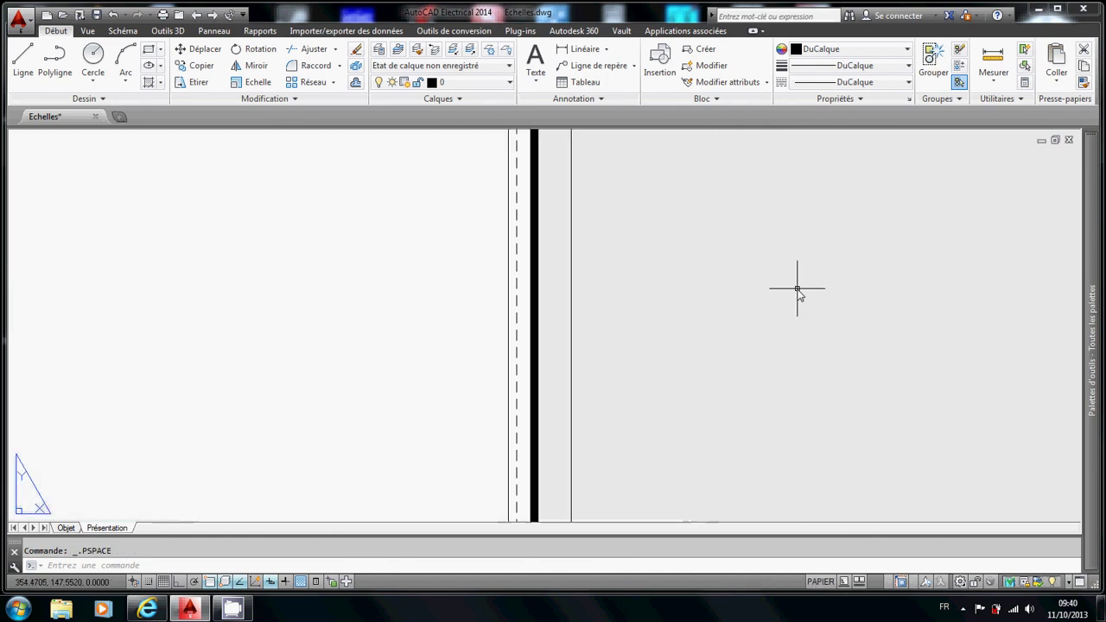
middle_click_drag(772, 382, 808, 460)
scroll(593, 274, "up", 3)
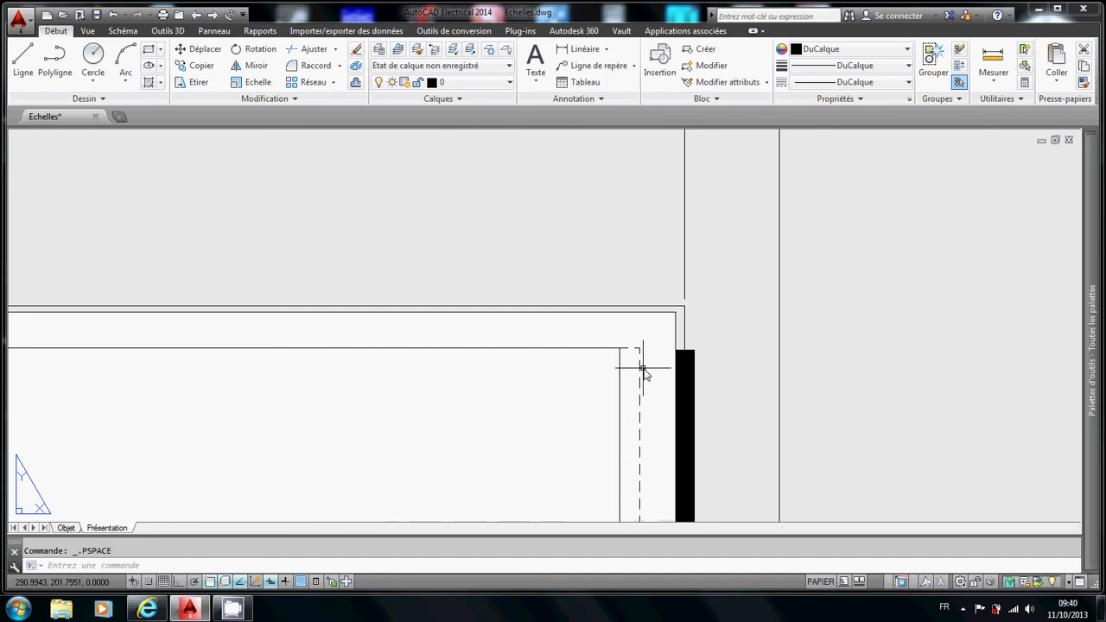
scroll(596, 366, "up", 8)
scroll(755, 272, "up", 2)
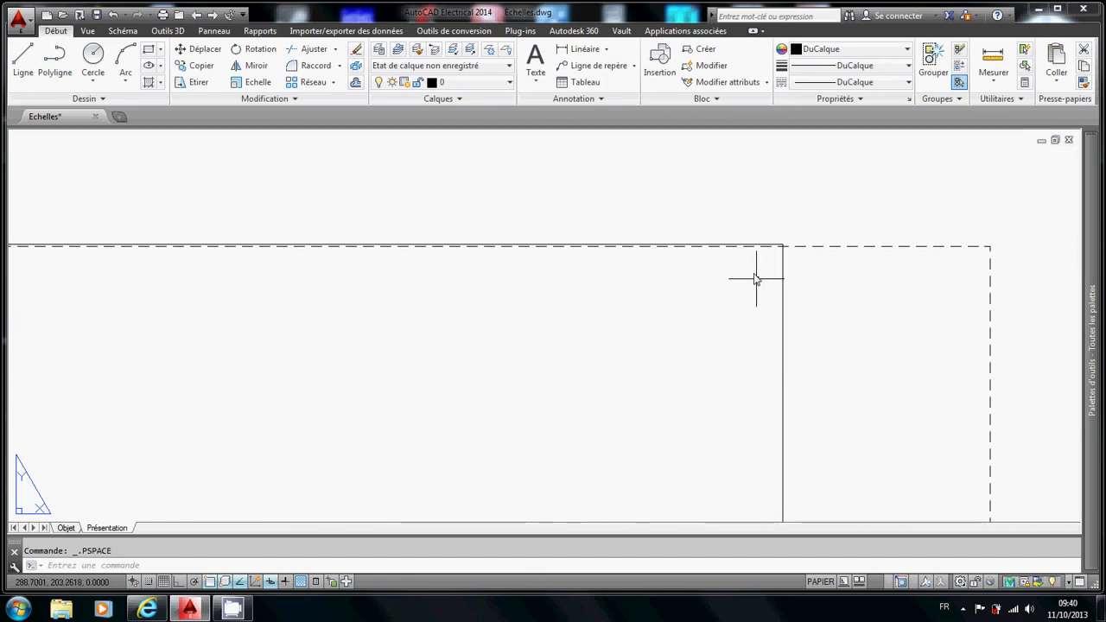
scroll(755, 280, "up", 2)
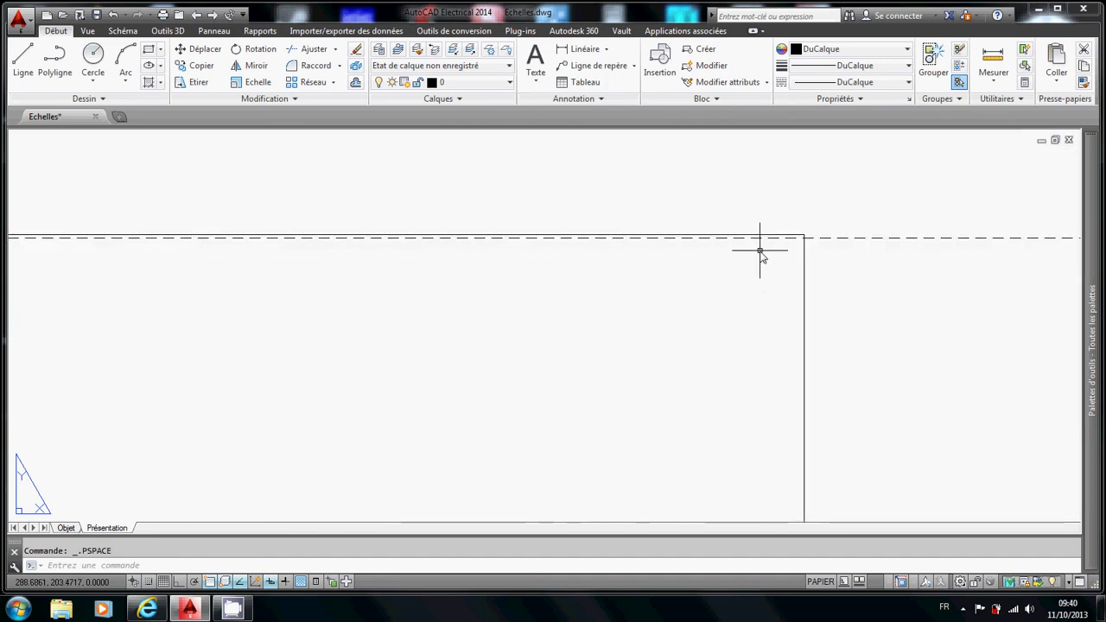
scroll(761, 251, "down", 1)
scroll(760, 252, "up", 1)
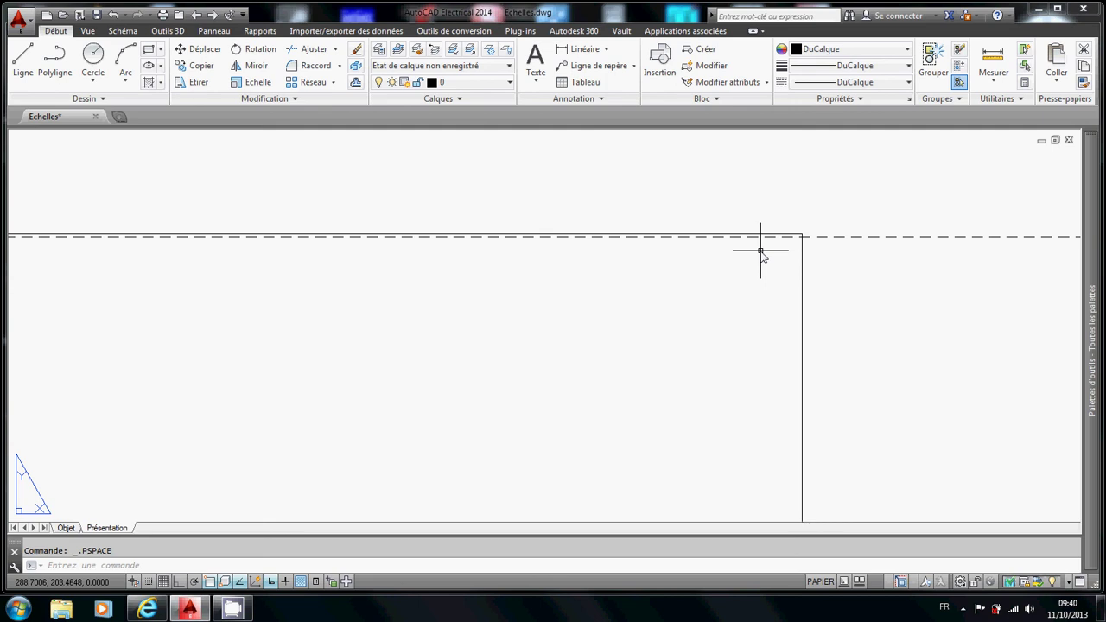
scroll(761, 252, "down", 4)
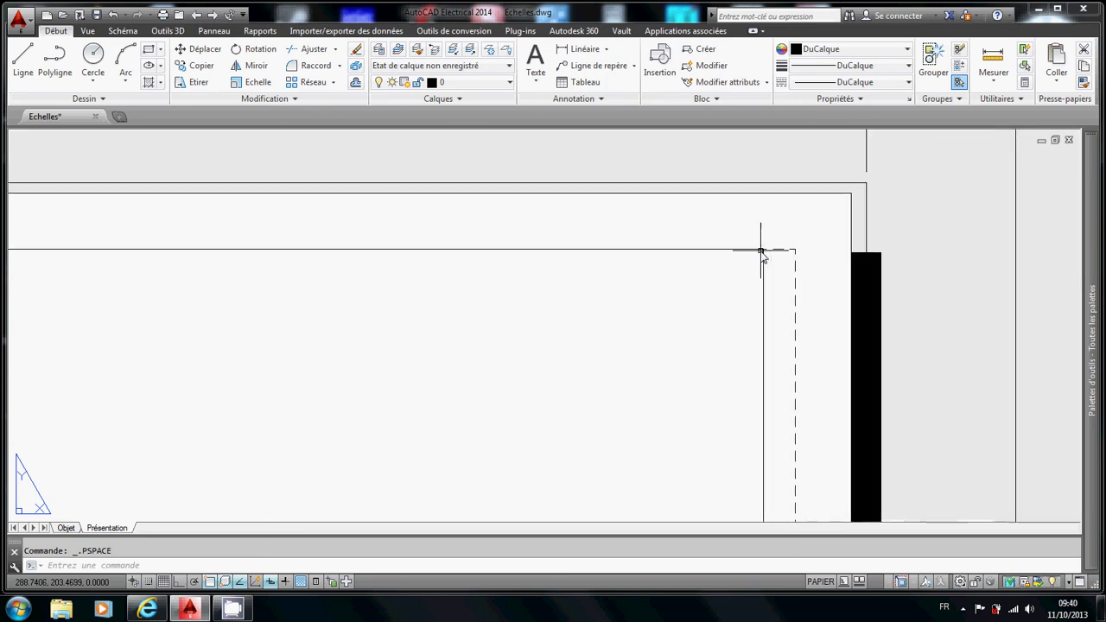
scroll(721, 275, "up", 1)
scroll(721, 276, "up", 3)
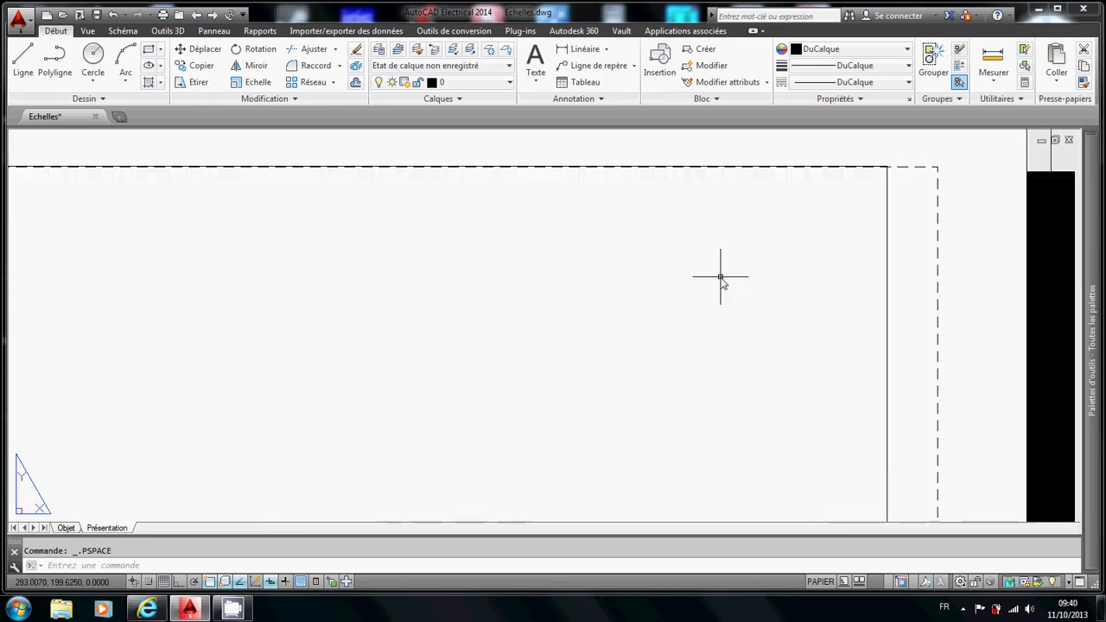
scroll(753, 328, "down", 3)
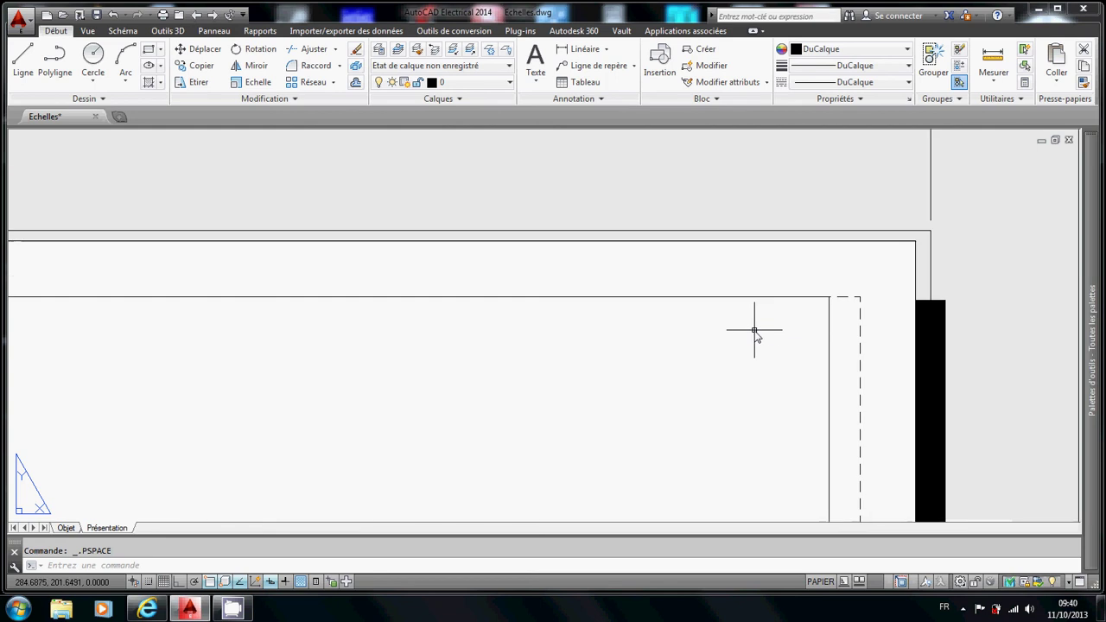
scroll(692, 233, "down", 4)
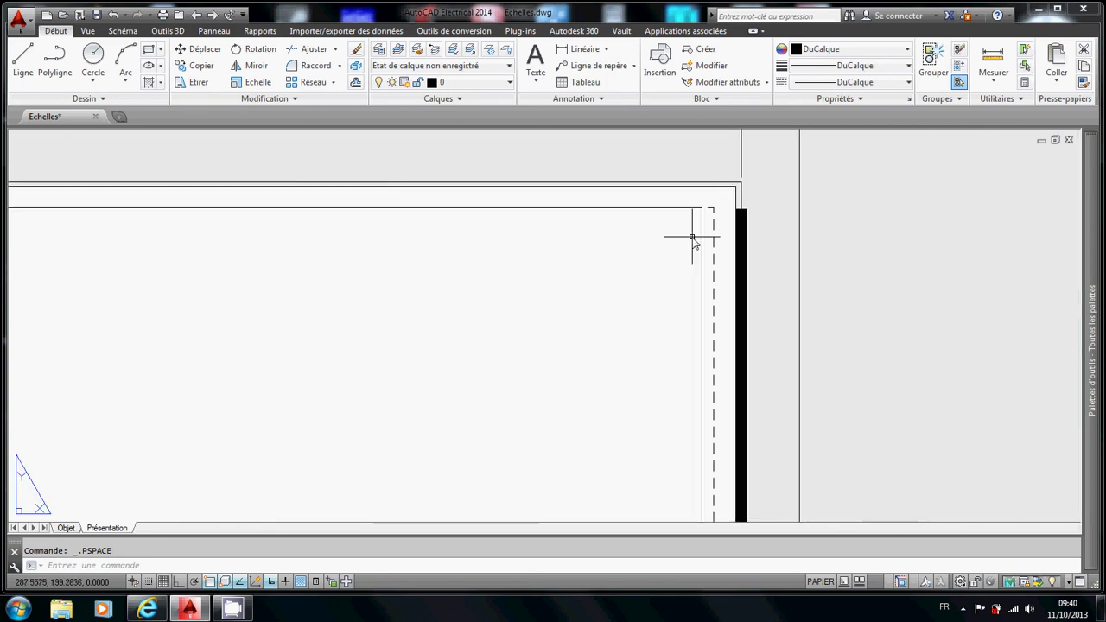
Inside the viewport, enlarge the drawing to a scale of about 2.53 with the inner rectangle's upper-left corner just outside the sheet, and return to paper space.
scroll(692, 251, "down", 3)
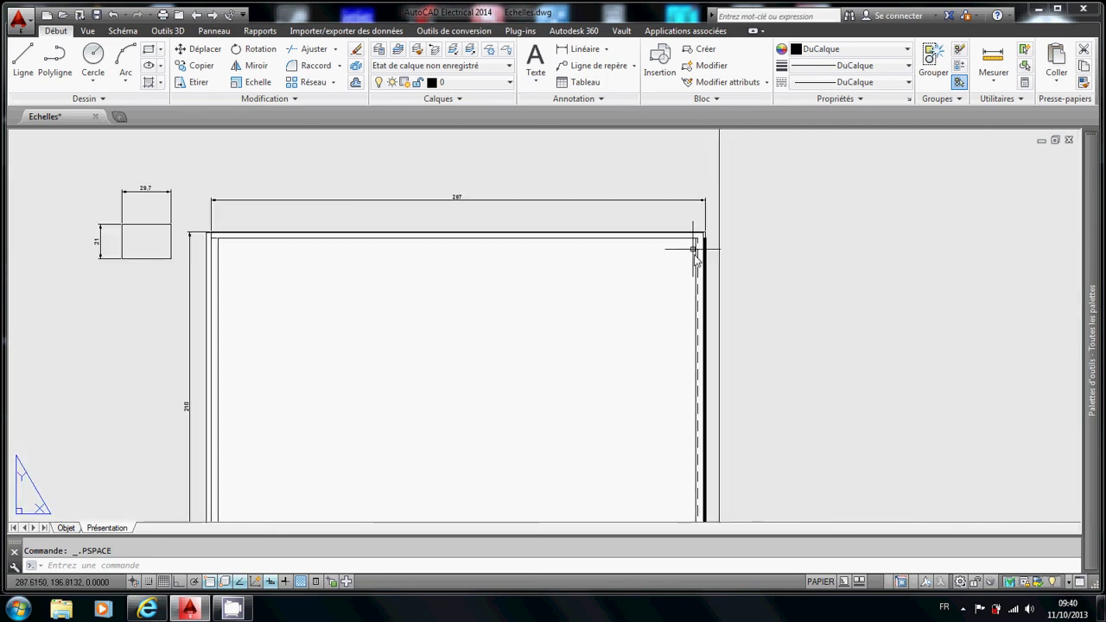
double_click(562, 343)
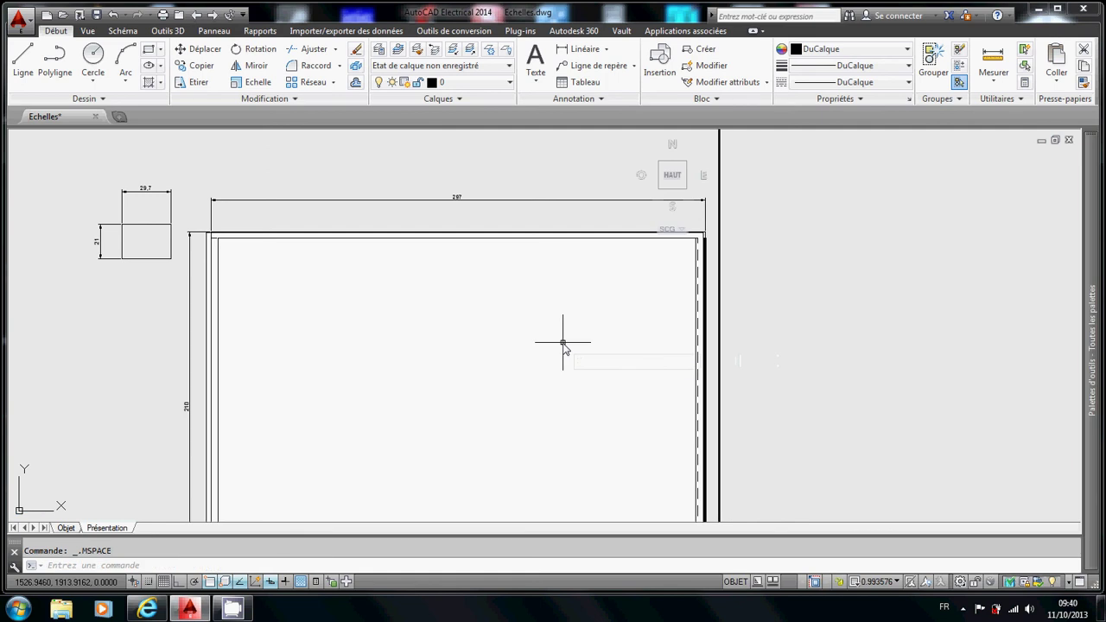
middle_click_drag(508, 338, 506, 339)
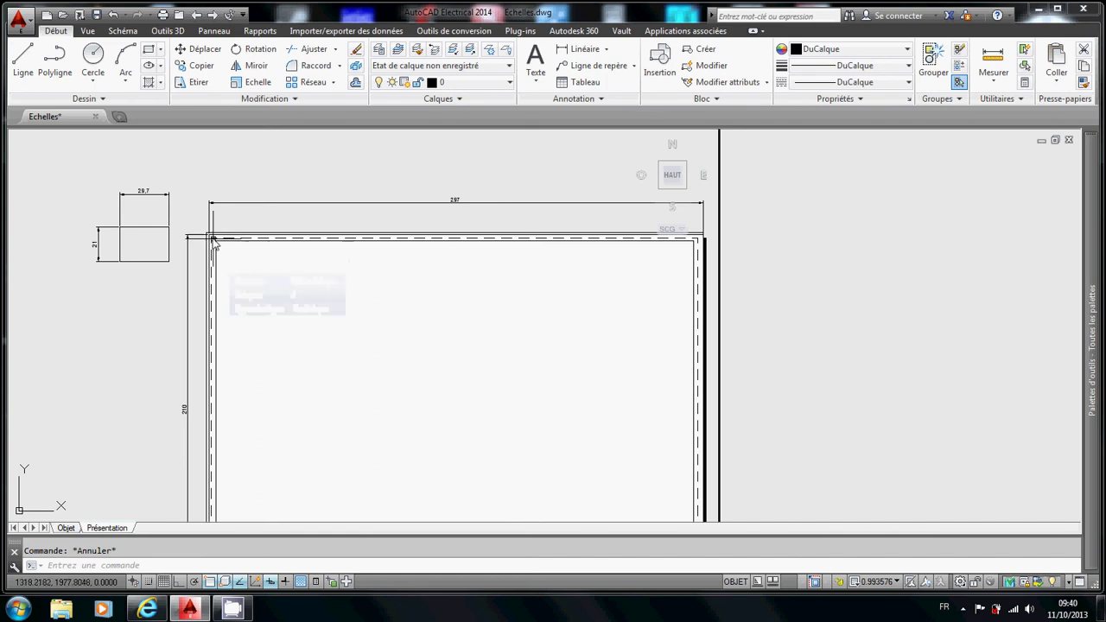
scroll(209, 238, "up", 5)
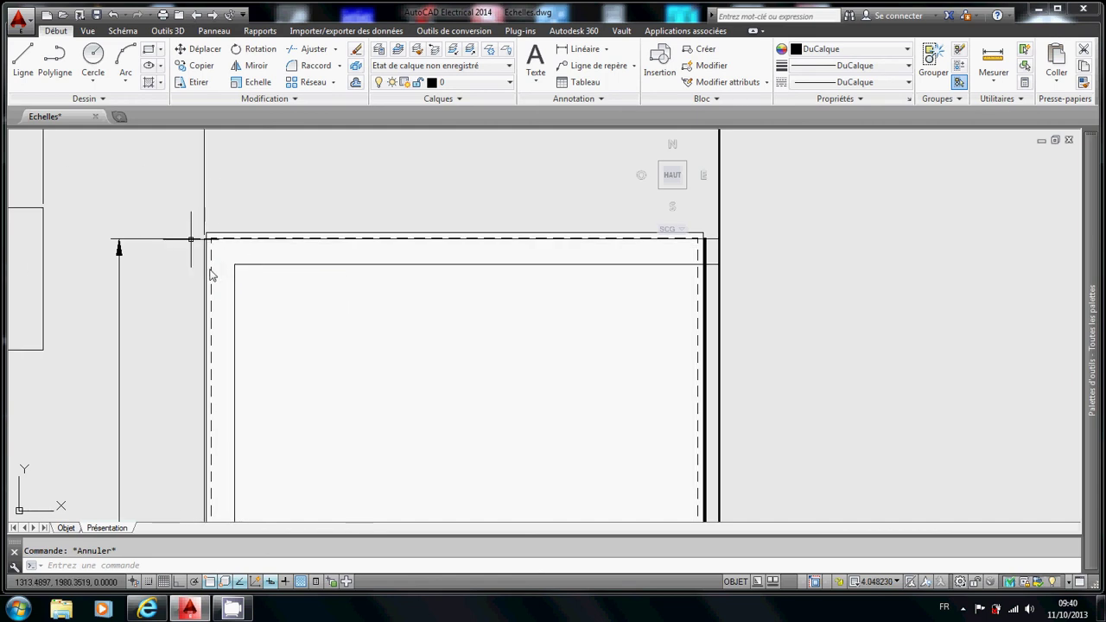
scroll(402, 317, "down", 4)
mouse_move(537, 353)
middle_mouse_down()
mouse_move(153, 317)
mouse_move(413, 299)
middle_mouse_up()
scroll(213, 259, "up", 2)
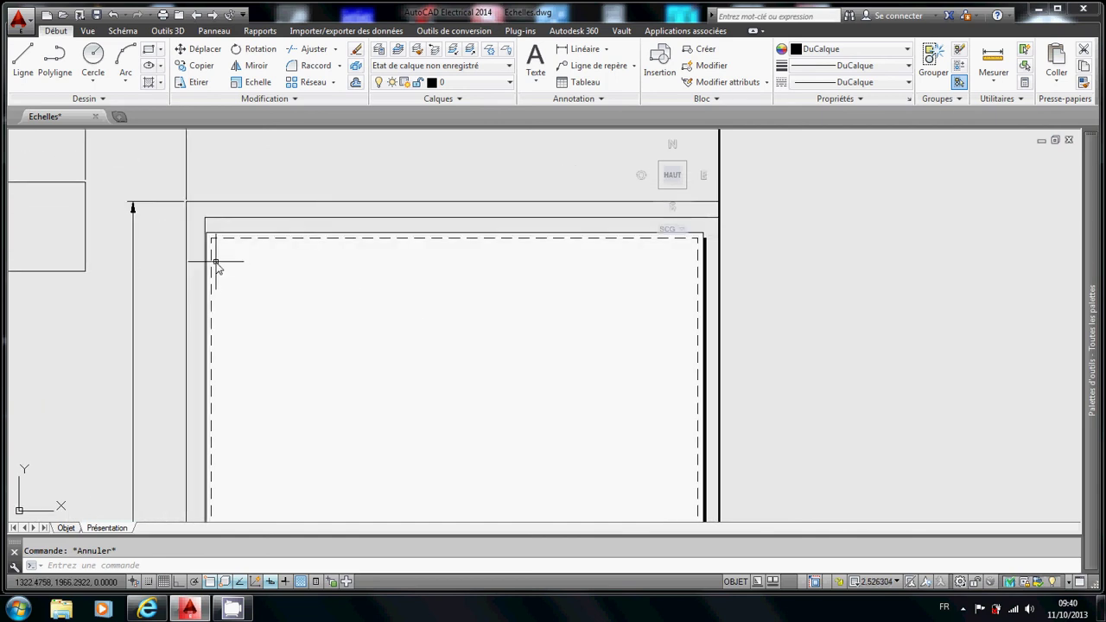
double_click(916, 323)
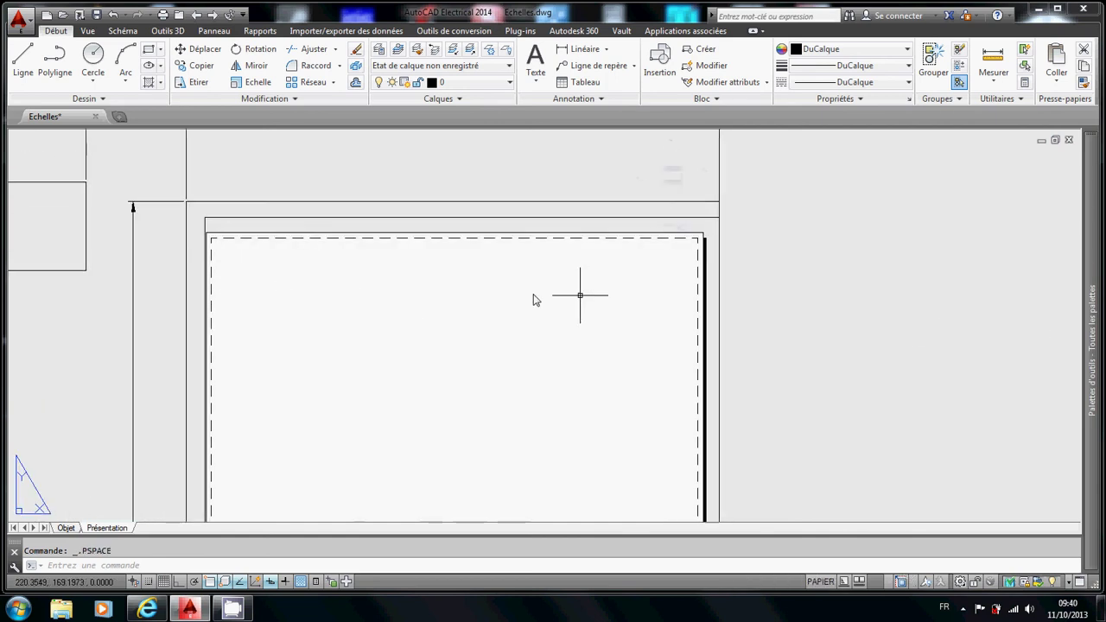
Examine the gap between the sheet's upper edge and the dashed printable limit, and view the whole layout again.
scroll(637, 299, "up", 5)
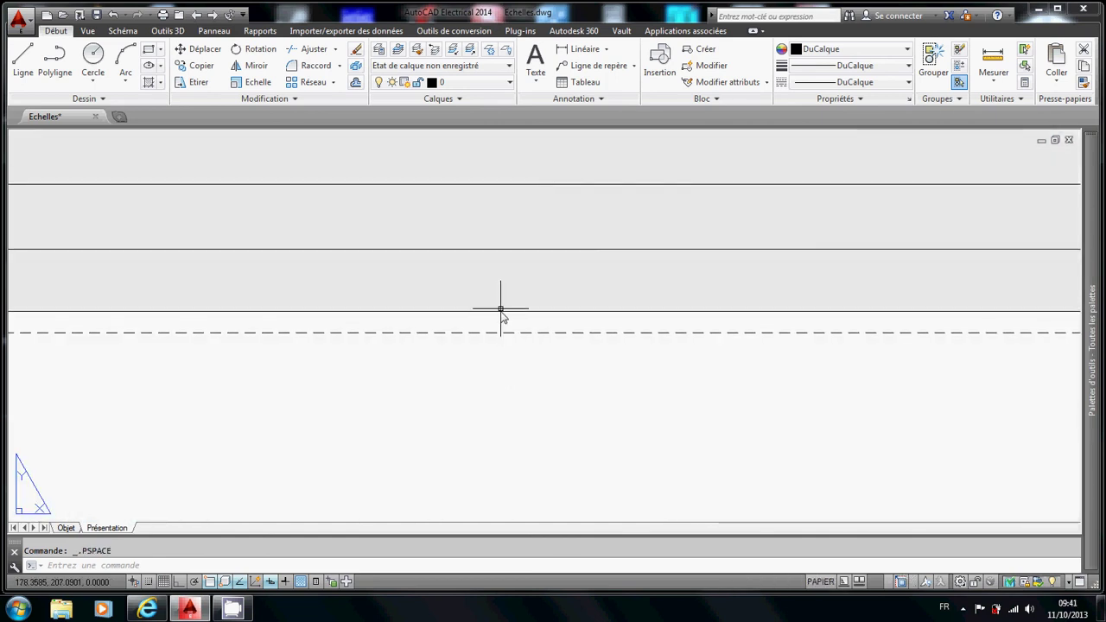
scroll(490, 358, "down", 3)
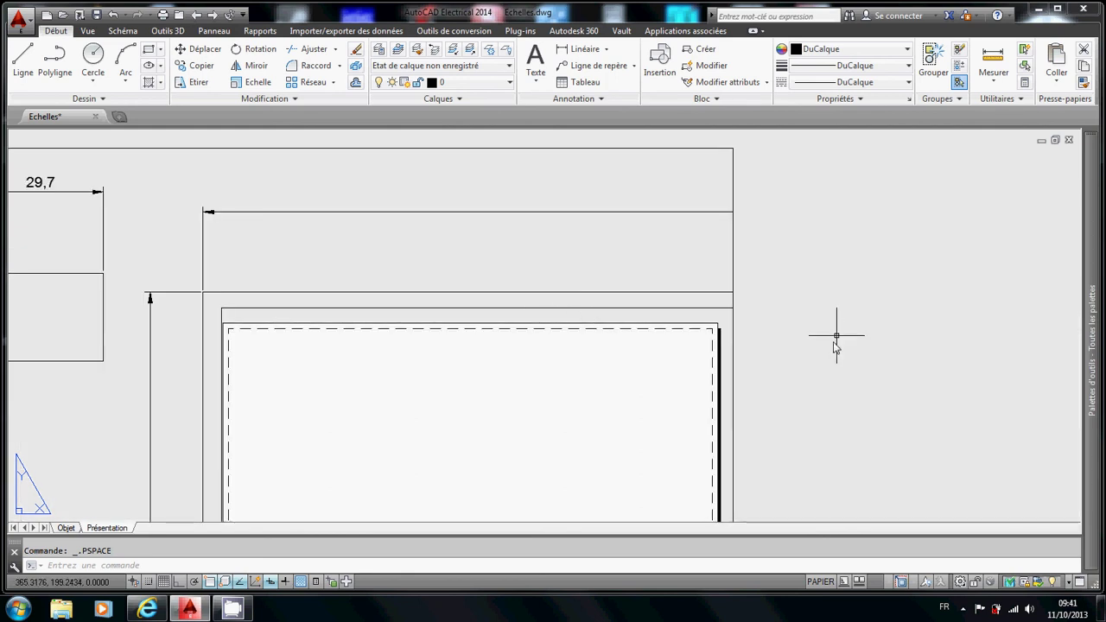
middle_click_drag(834, 343, 818, 267)
scroll(703, 285, "down", 3)
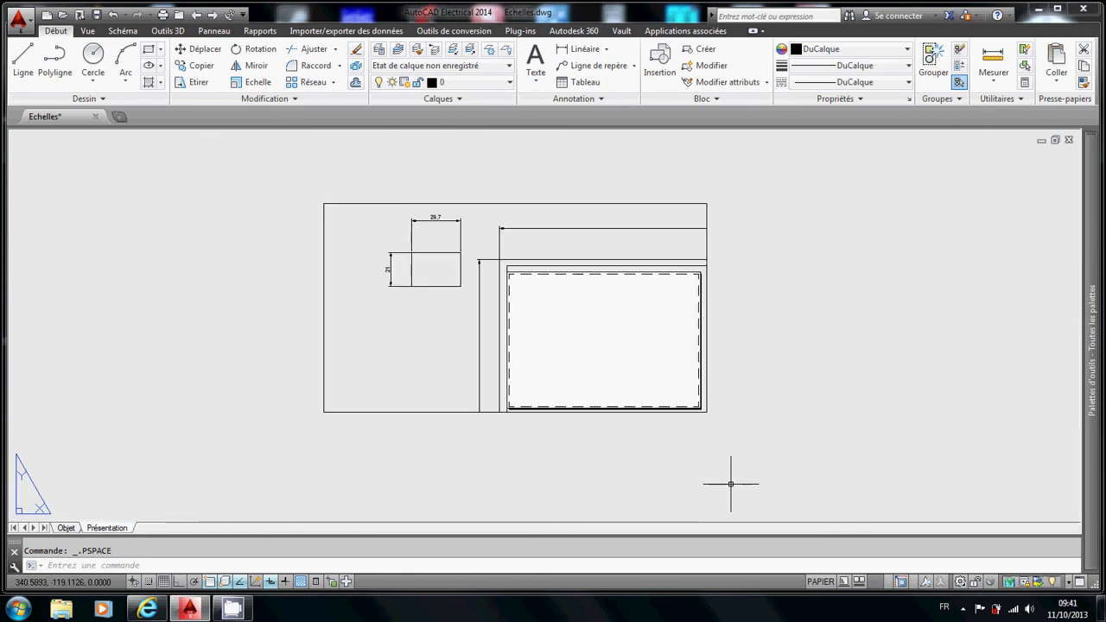